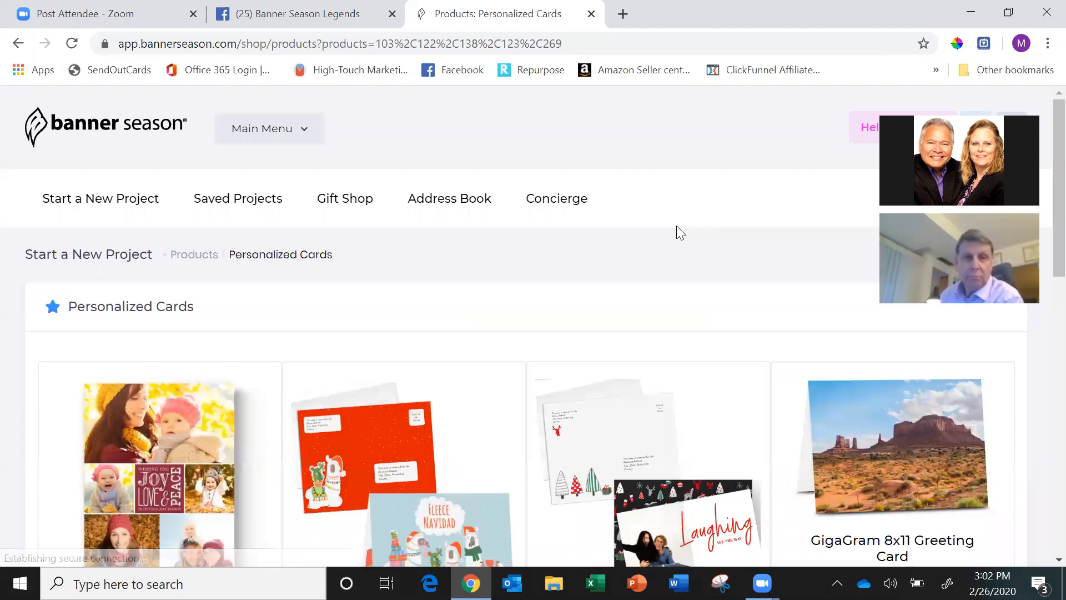
Browse the personalized card products and open the You Make My Heart Melt design from the purchased designs.
{"action": "scroll", "coordinate": [677, 226], "scroll_direction": "down", "scroll_amount": 3}
{"action": "scroll", "coordinate": [679, 232], "scroll_direction": "down", "scroll_amount": 1}
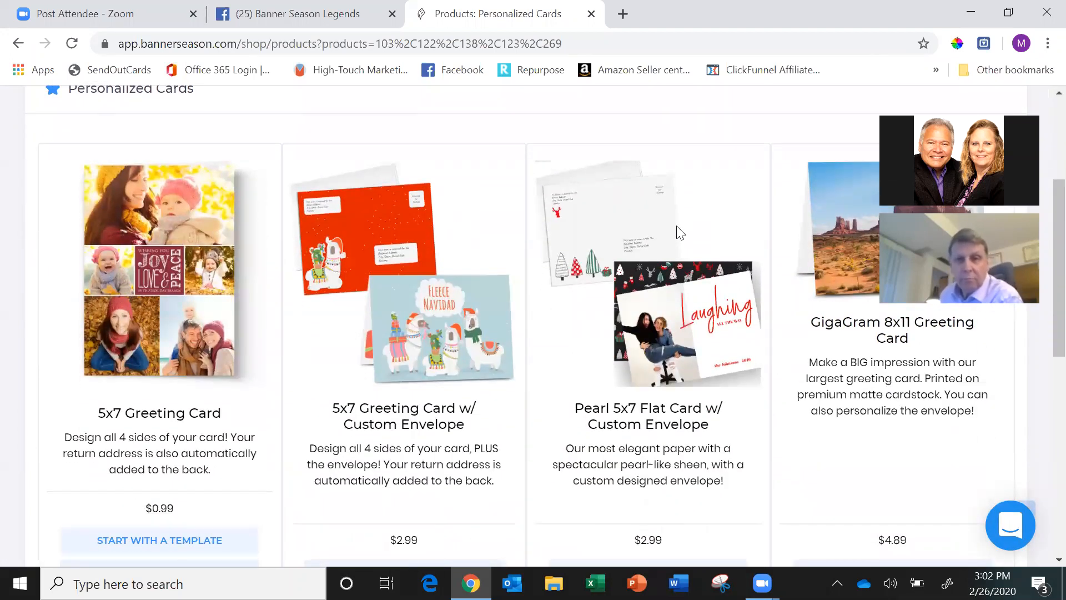
{"action": "scroll", "coordinate": [680, 232], "scroll_direction": "down", "scroll_amount": 2}
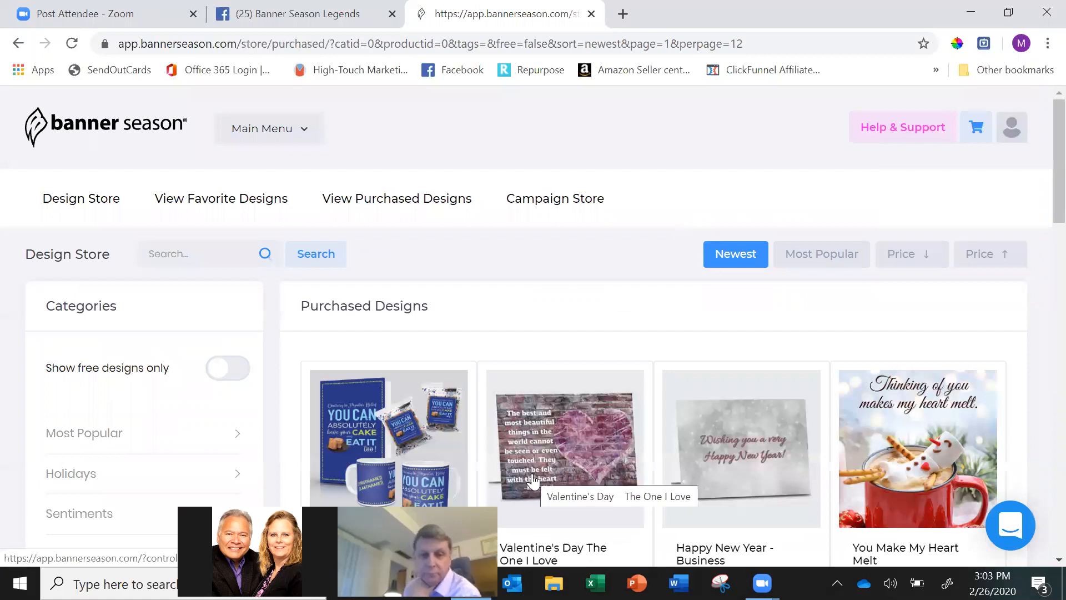
{"action": "scroll", "coordinate": [533, 481], "scroll_direction": "down", "scroll_amount": 1}
{"action": "left_click", "coordinate": [534, 480]}
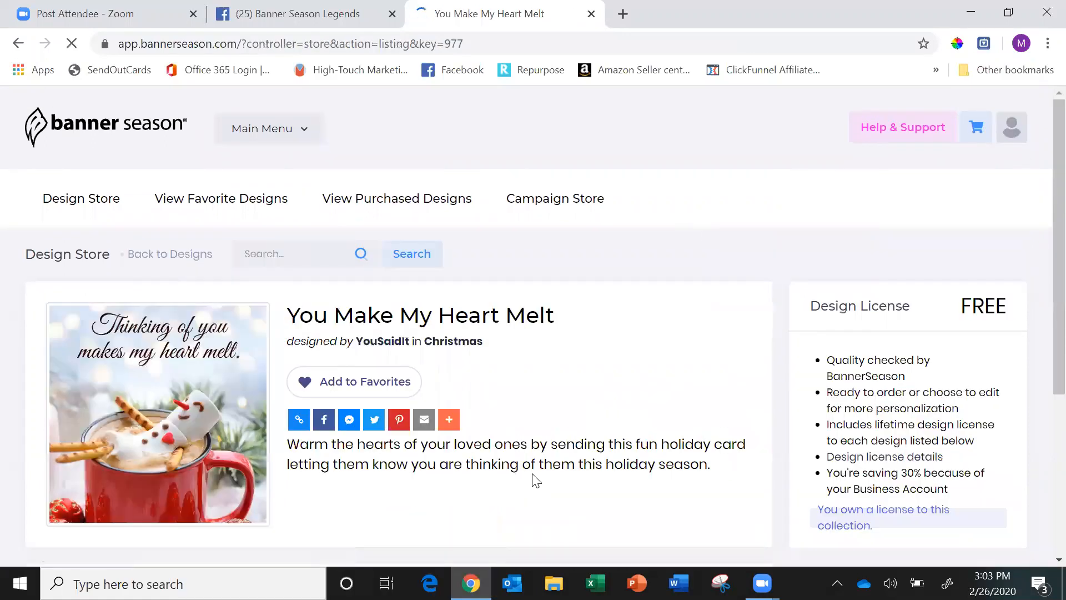
Open the 5x7 greeting card from the You Make My Heart Melt collection for editing.
{"action": "scroll", "coordinate": [533, 481], "scroll_direction": "down", "scroll_amount": 3}
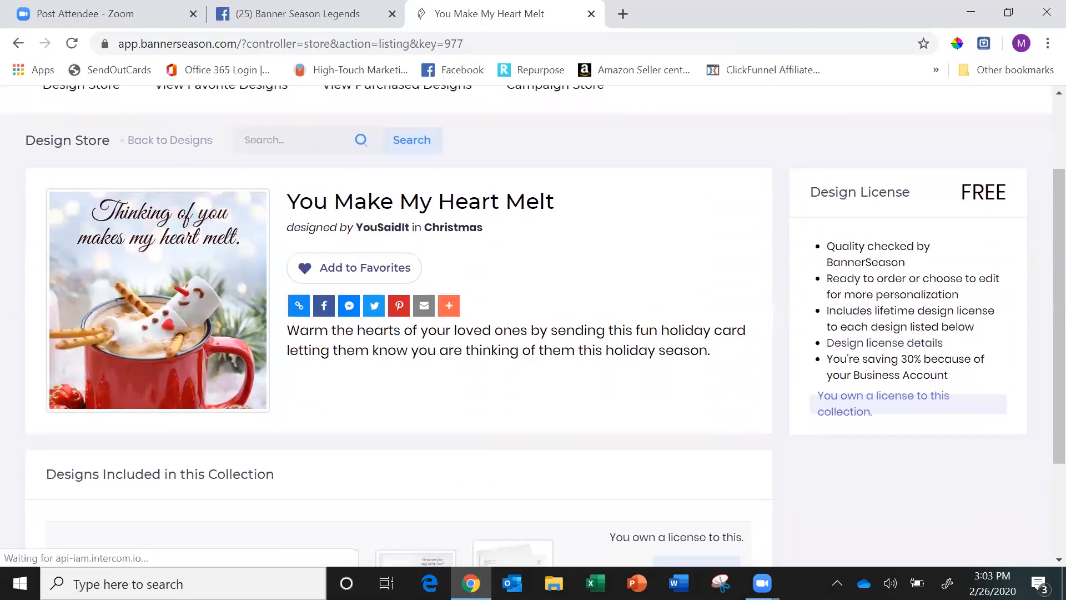
{"action": "scroll", "coordinate": [533, 480], "scroll_direction": "down", "scroll_amount": 2}
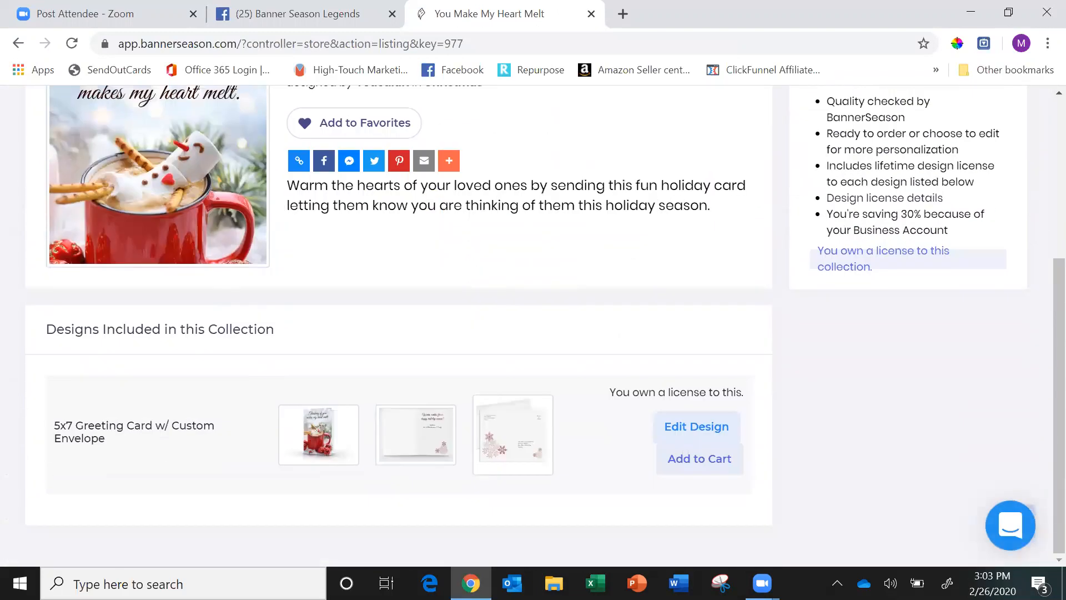
{"action": "left_click", "coordinate": [533, 481]}
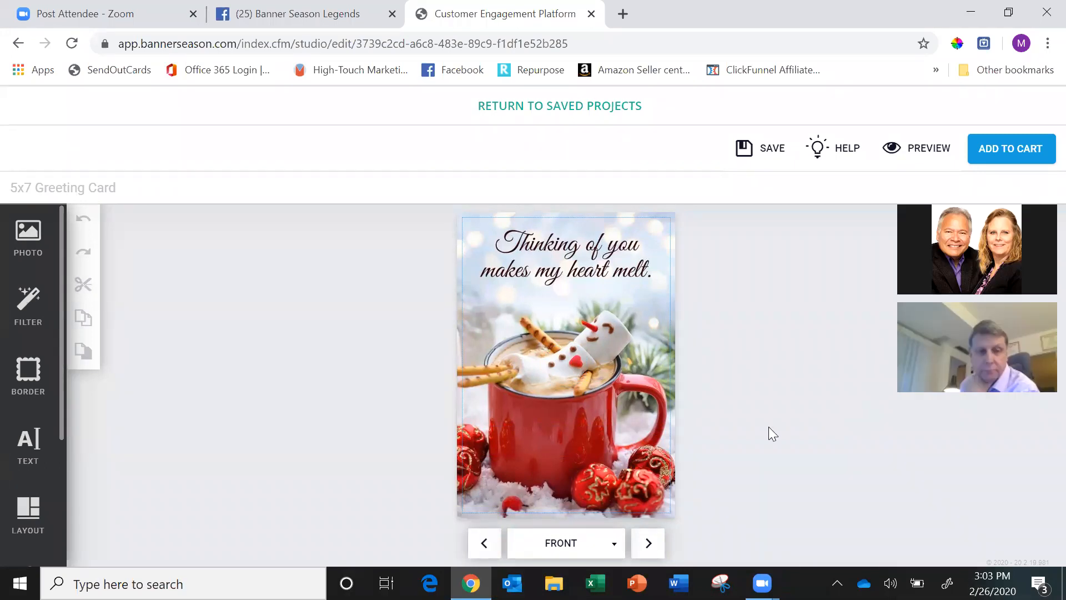
Remove the image with the "Warm wishes for a happy holiday season!" greeting from the card's right-hand interior page.
{"action": "left_click", "coordinate": [648, 546]}
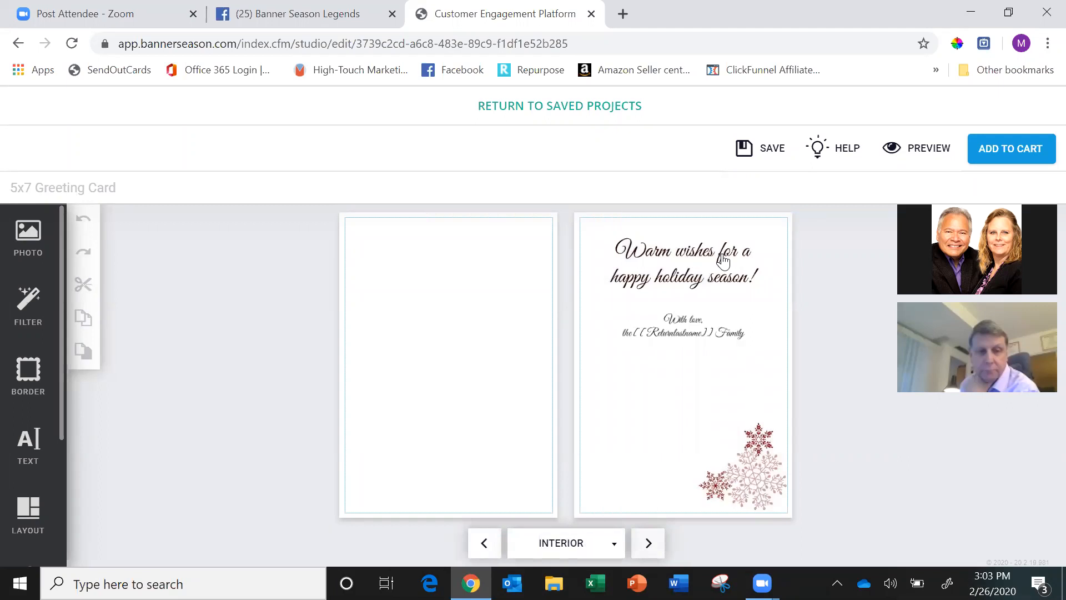
{"action": "left_click", "coordinate": [722, 260]}
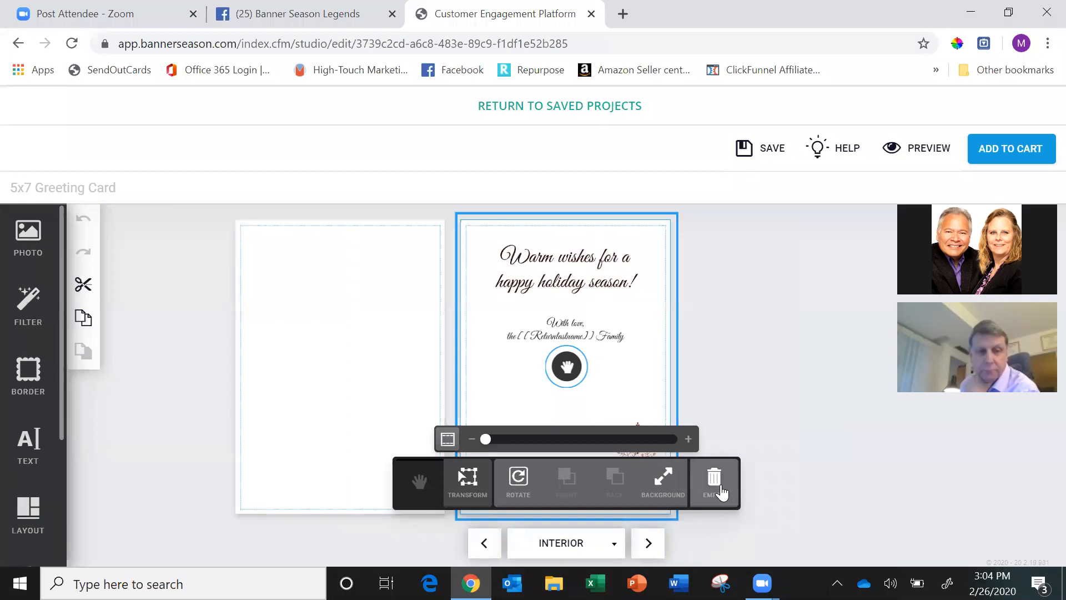
{"action": "left_click", "coordinate": [722, 492]}
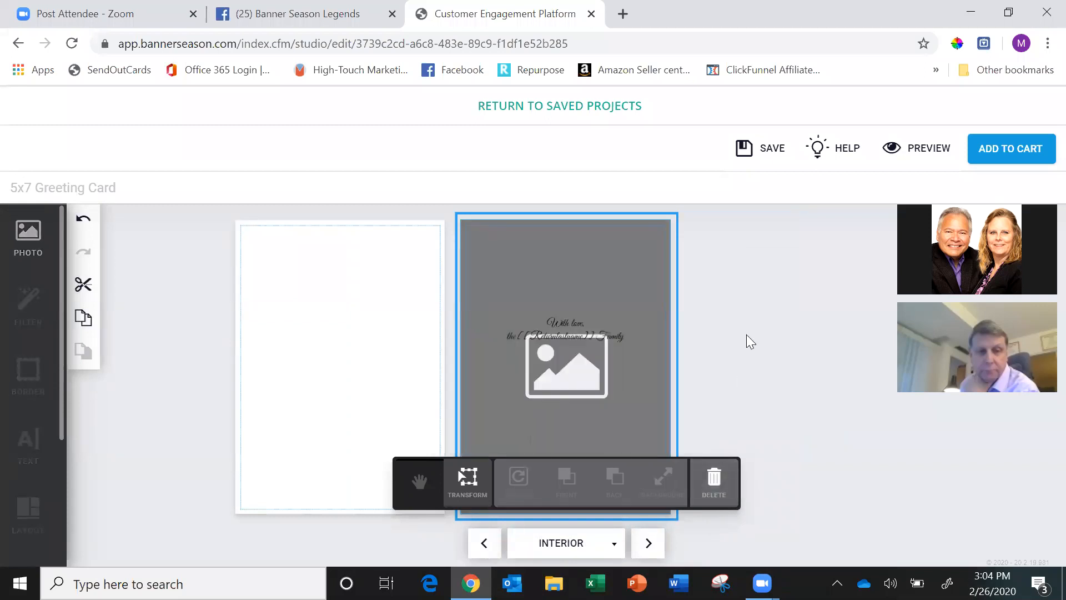
{"action": "left_click", "coordinate": [719, 491]}
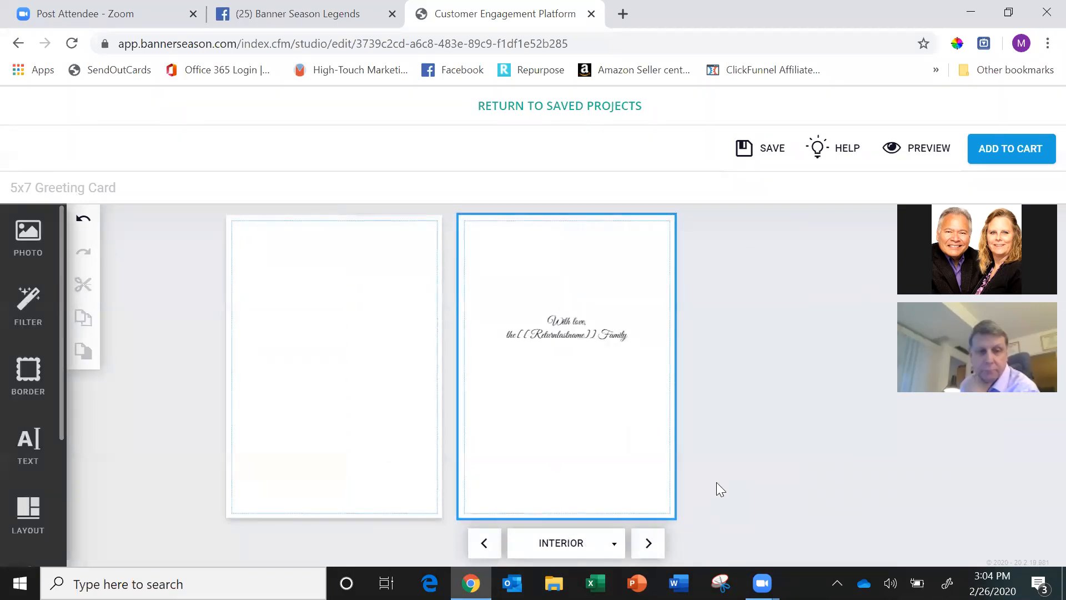
Replace the "With love" family signature on the interior page with a "Hi" greeting using the recipient's first name, followed by a blank line.
{"action": "left_click", "coordinate": [594, 339]}
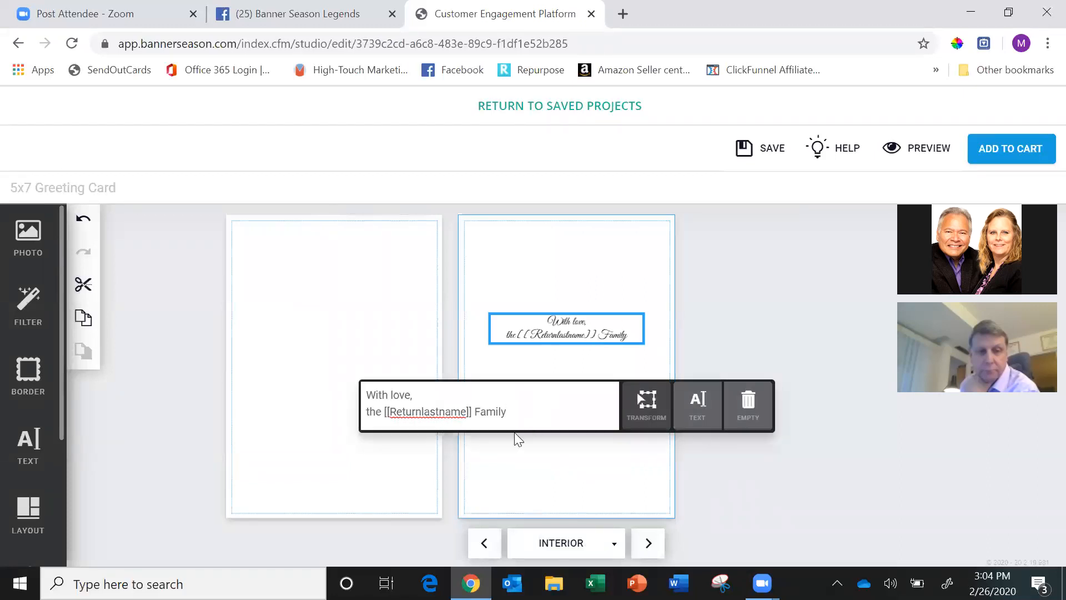
{"action": "left_click_drag", "start_coordinate": [525, 410], "coordinate": [343, 388]}
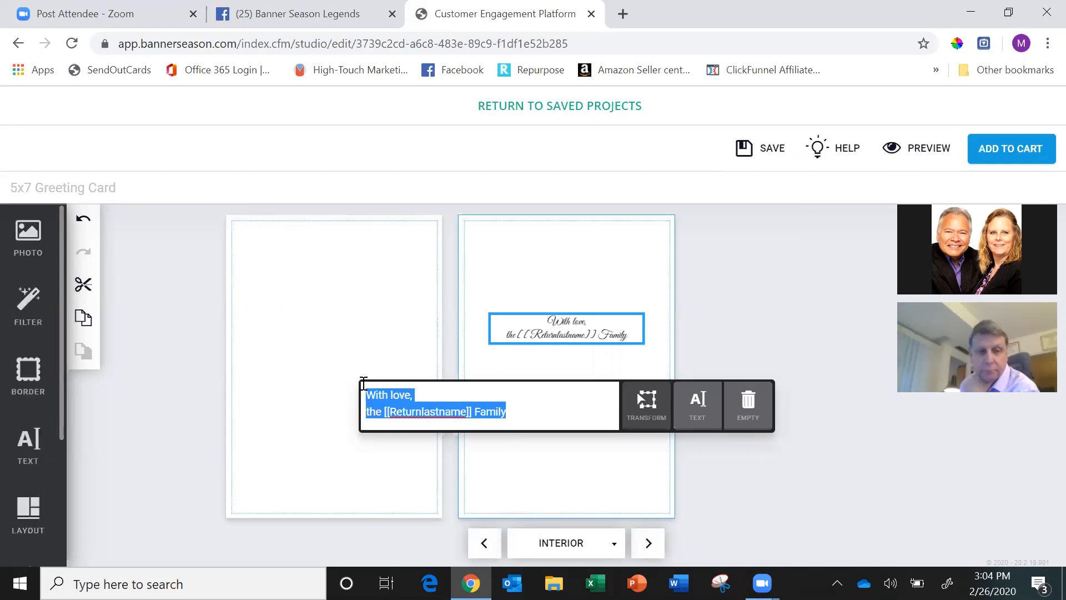
{"action": "type", "text": "Hi Ki"}
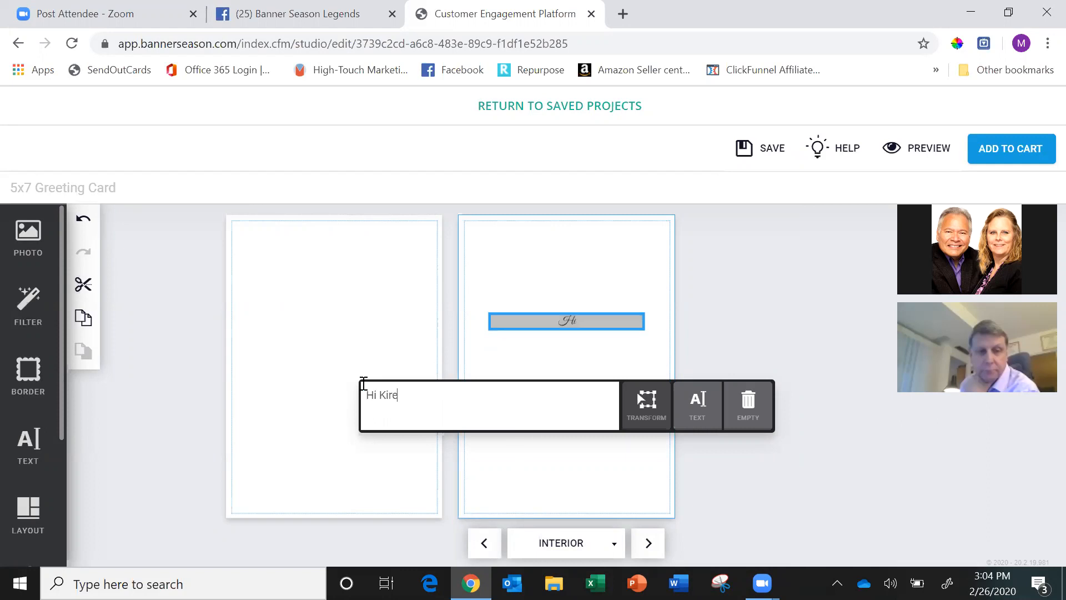
{"action": "type", "text": "rstin,"}
{"action": "key", "text": "Return"}
{"action": "key", "text": "Return"}
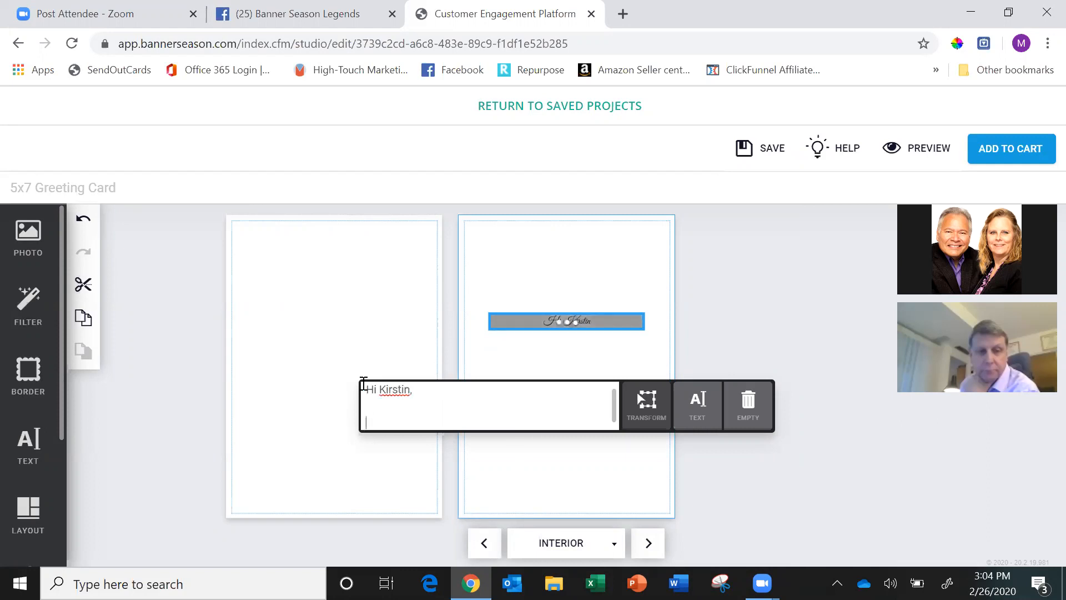
Add the message "Thanks so much for our Mother/Daughter Ski Trips! I really enjoy spending time with you!!" below the greeting.
{"action": "type", "text": "Tha"}
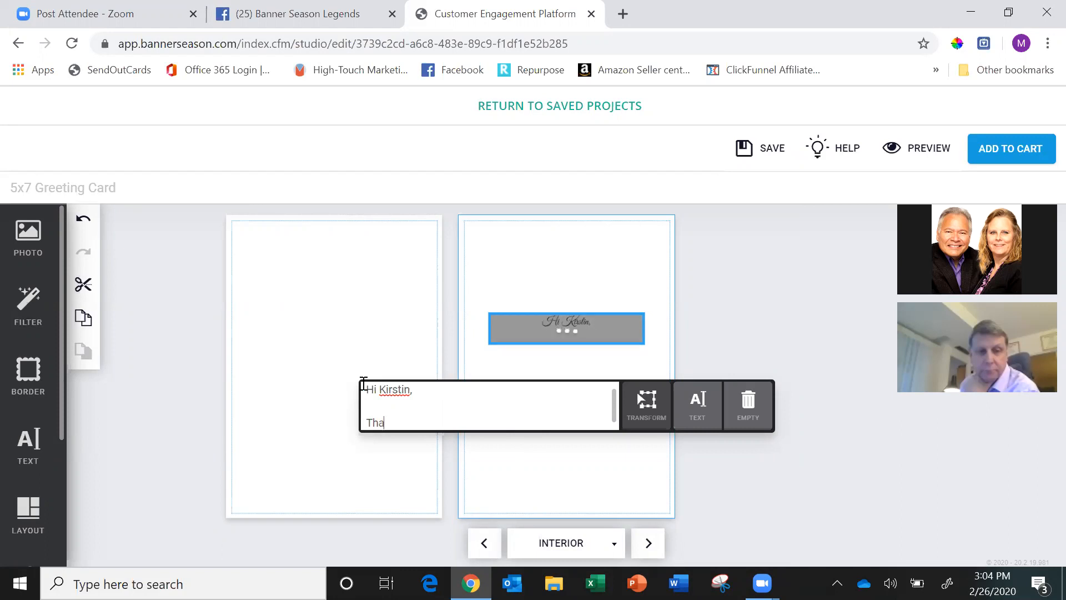
{"action": "type", "text": "nks so much for our Mother"}
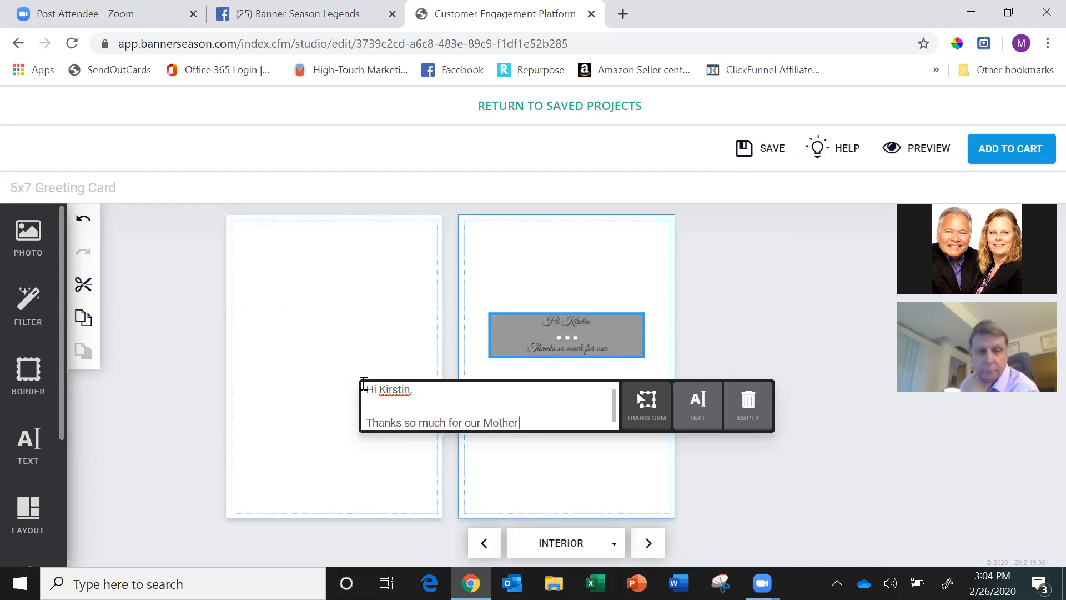
{"action": "type", "text": "/Daught"}
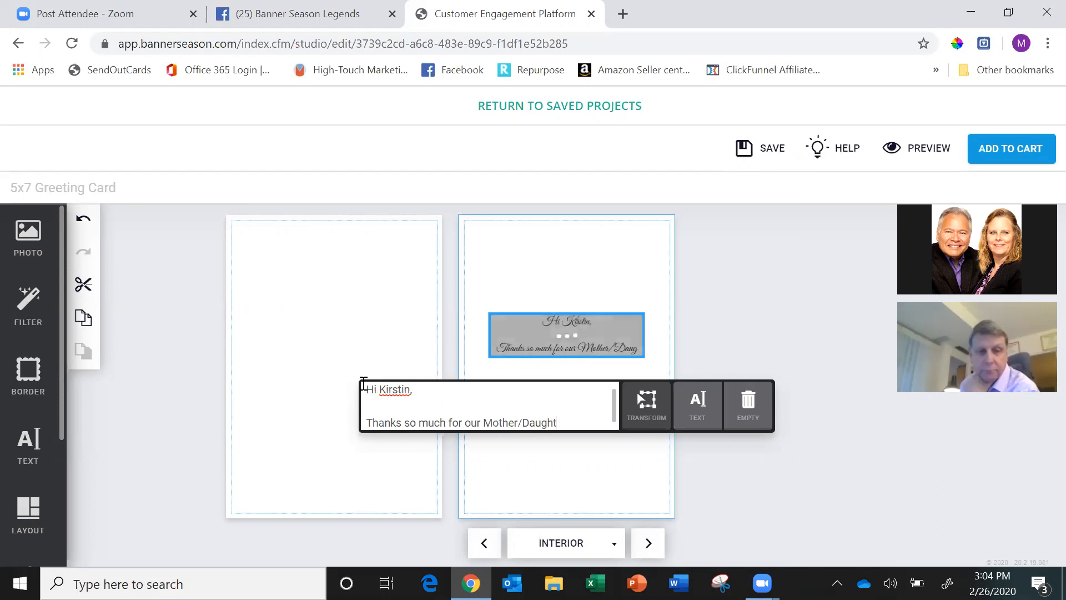
{"action": "type", "text": "er Ski"}
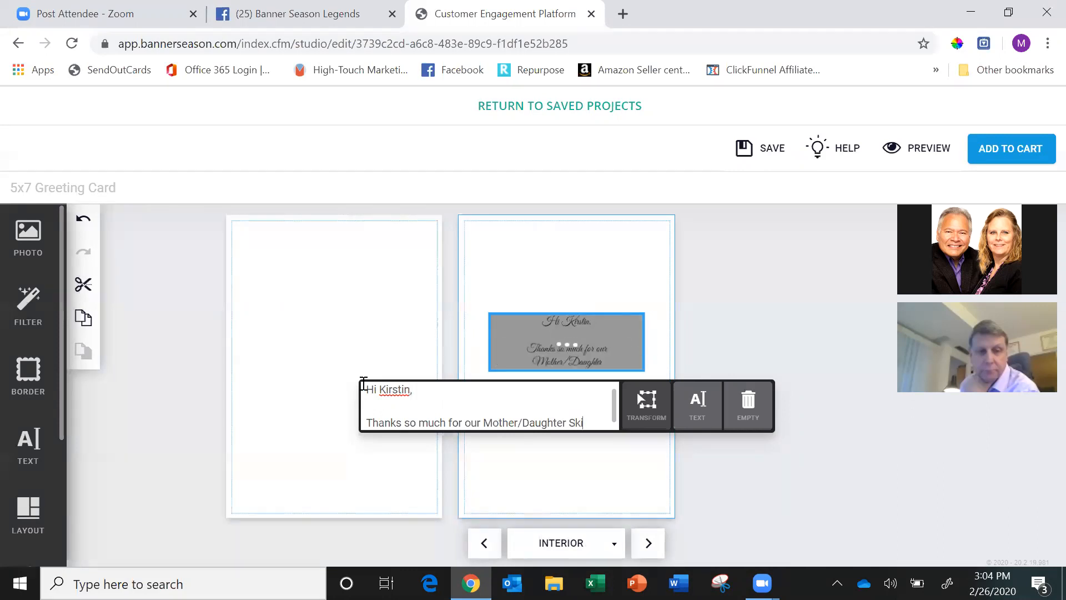
{"action": "type", "text": " Trips!  I really enj"}
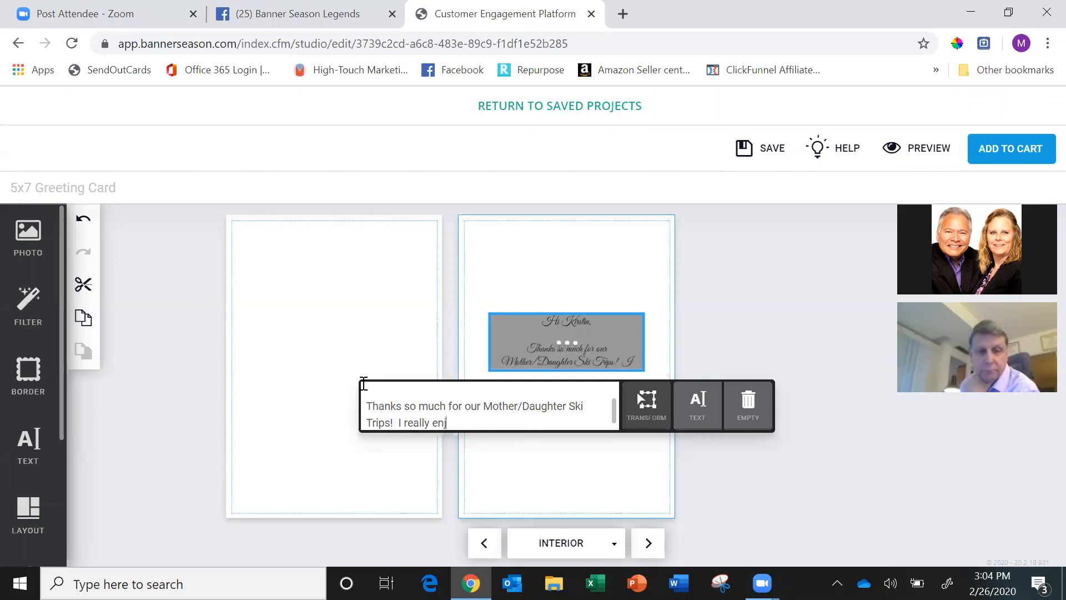
{"action": "type", "text": "oy spendi"}
{"action": "type", "text": "ng time you"}
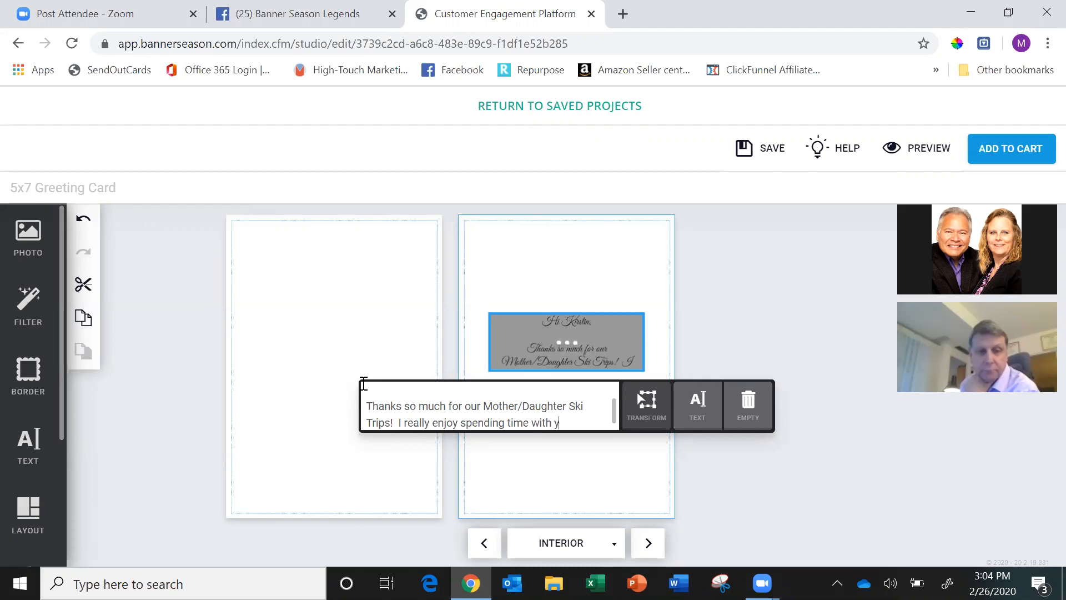
{"action": "type", "text": "!!"}
{"action": "type", "text": "  Th"}
{"action": "type", "text": "anks jfo"}
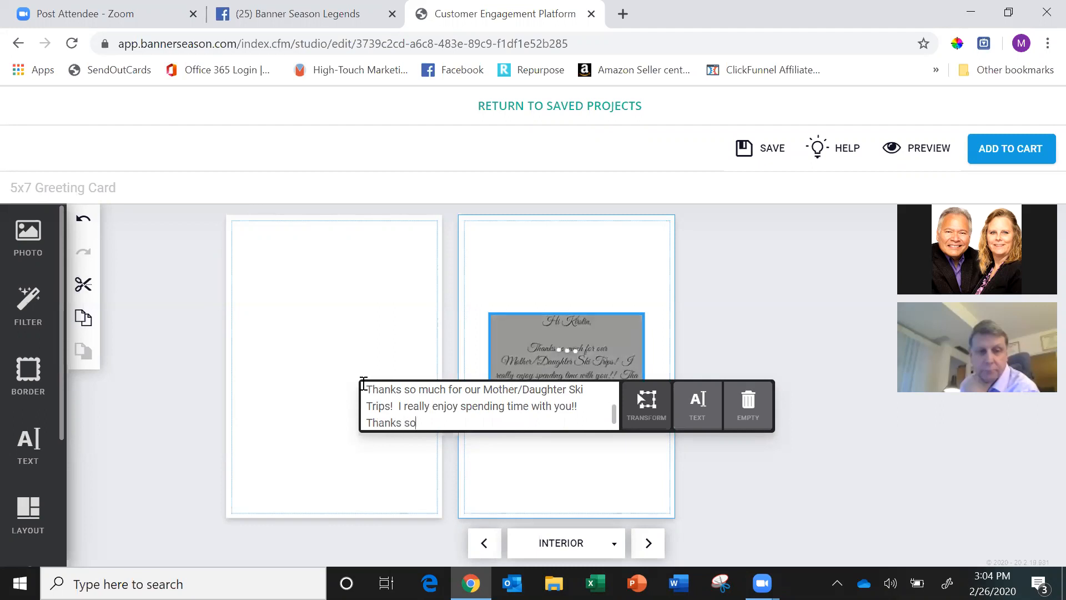
{"action": "type", "text": " much for"}
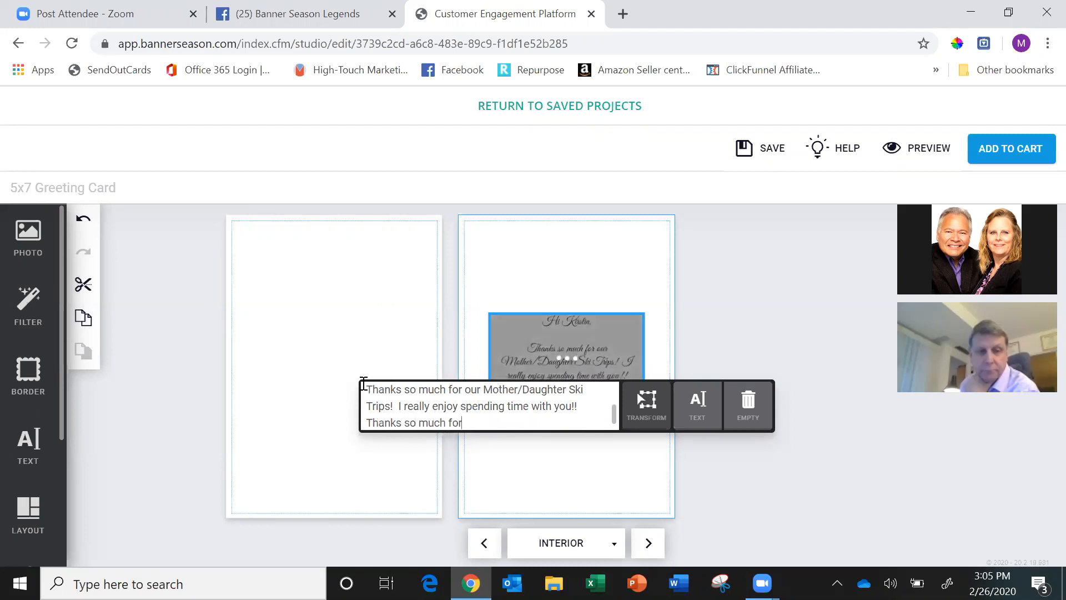
{"action": "type", "text": " buying me the lift ticket"}
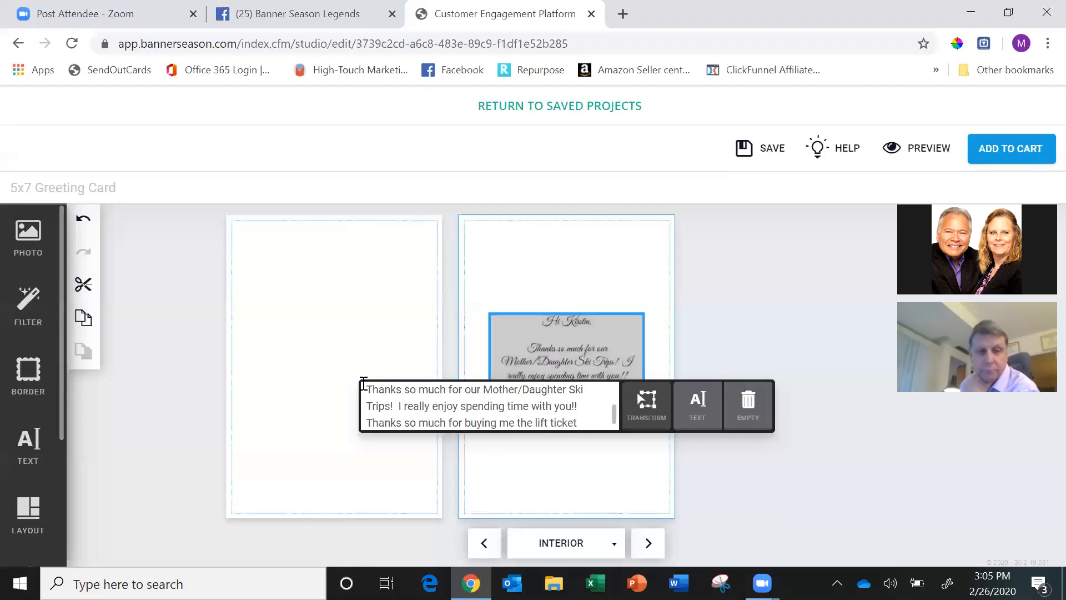
Continue the card message with "Thanks so much for buying me the lift ticket!!".
{"action": "type", "text": "!!"}
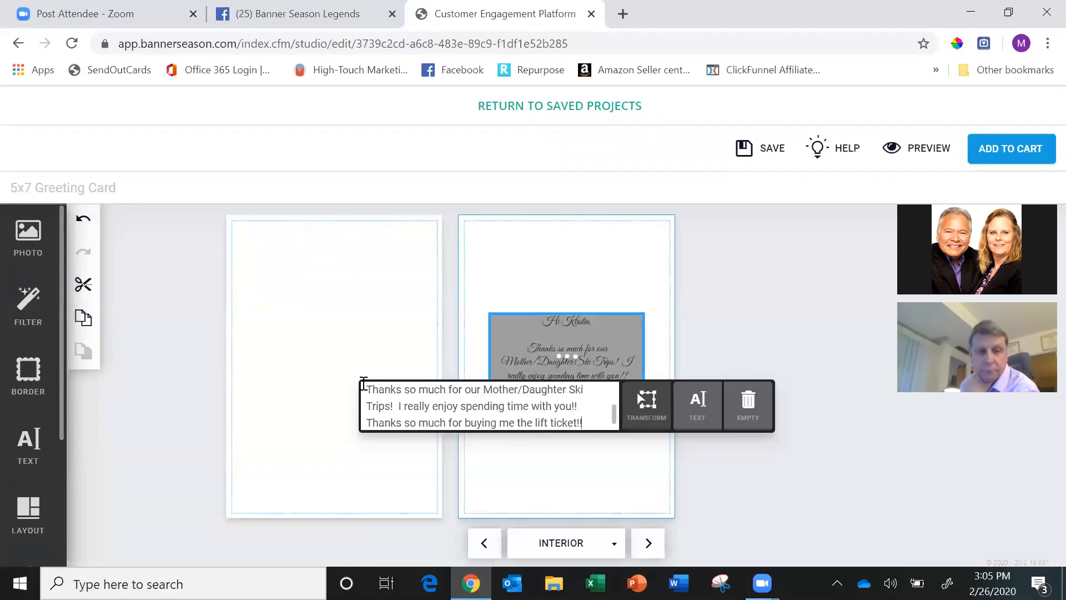
Close the message after a blank line with "Looking forward to next time!" and sign it "Mom" on the following line.
{"action": "key", "text": "Return"}
{"action": "key", "text": "Return"}
{"action": "type", "text": "LOo"}
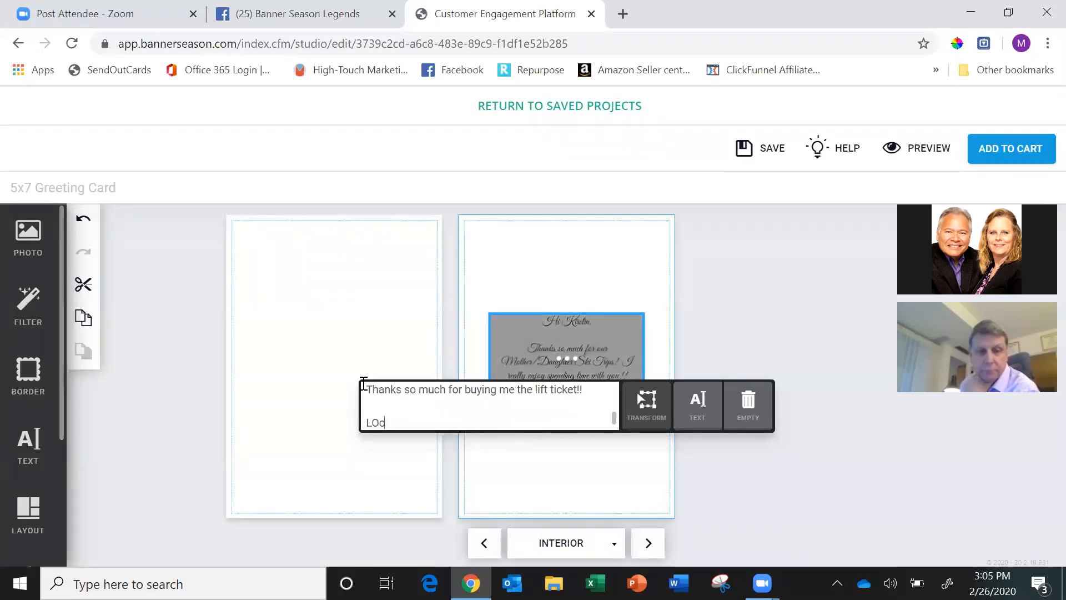
{"action": "type", "text": "king forward to "}
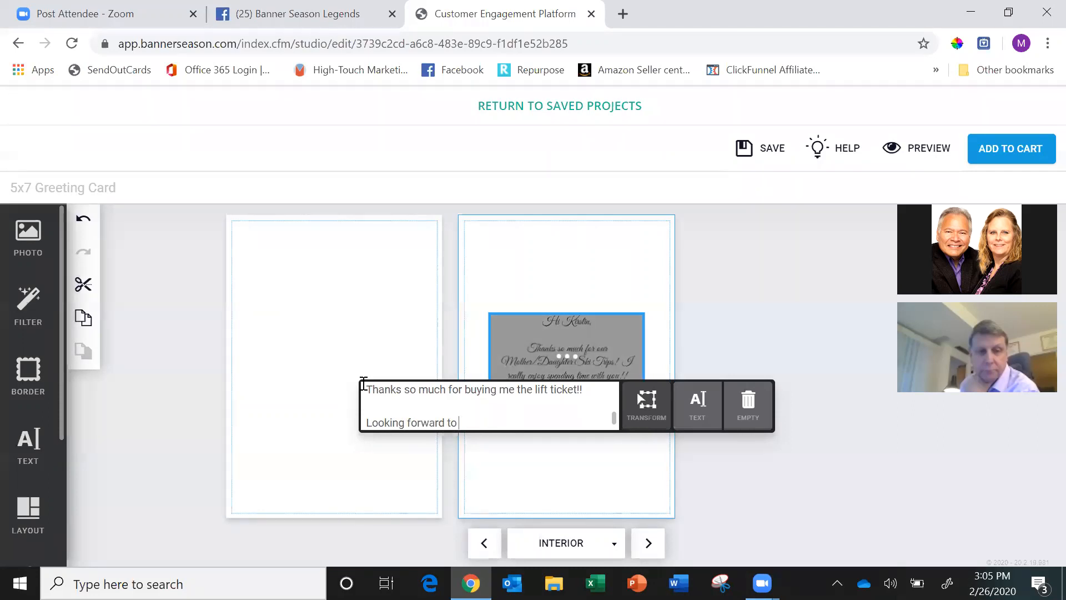
{"action": "type", "text": "next time!"}
{"action": "key", "text": "Return"}
{"action": "type", "text": "Mom"}
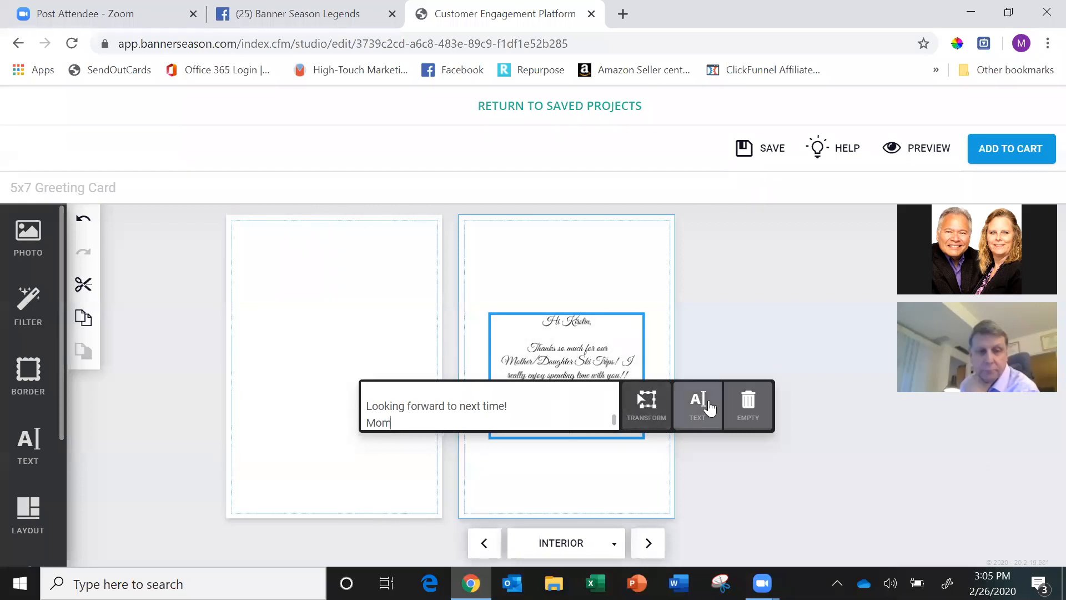
Set the font size of the interior message text to 26.
{"action": "left_click", "coordinate": [699, 402]}
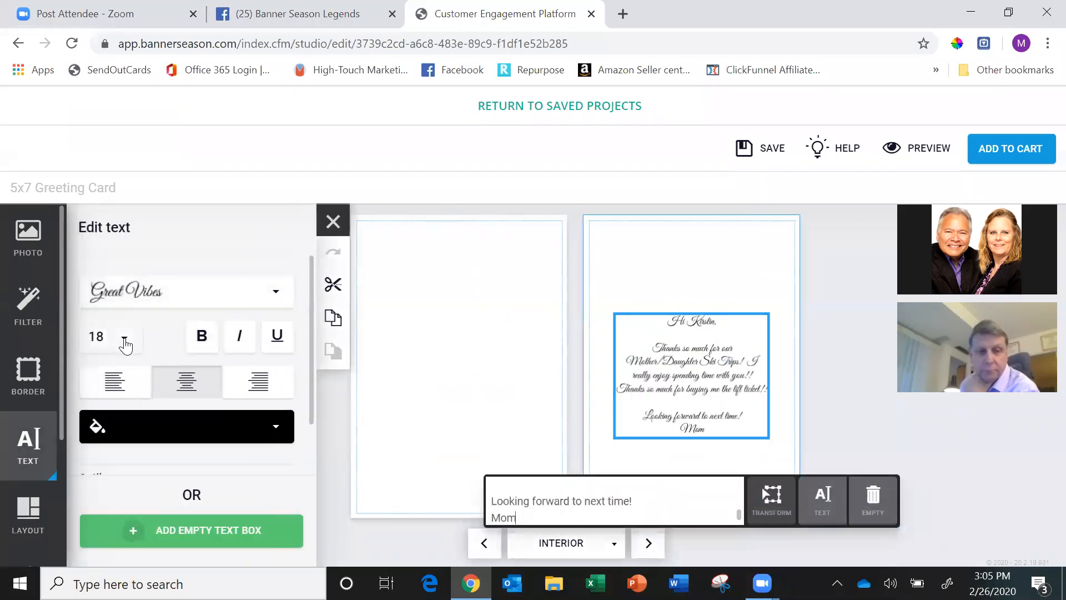
{"action": "left_click", "coordinate": [124, 337]}
{"action": "scroll", "coordinate": [112, 272], "scroll_direction": "down", "scroll_amount": 5}
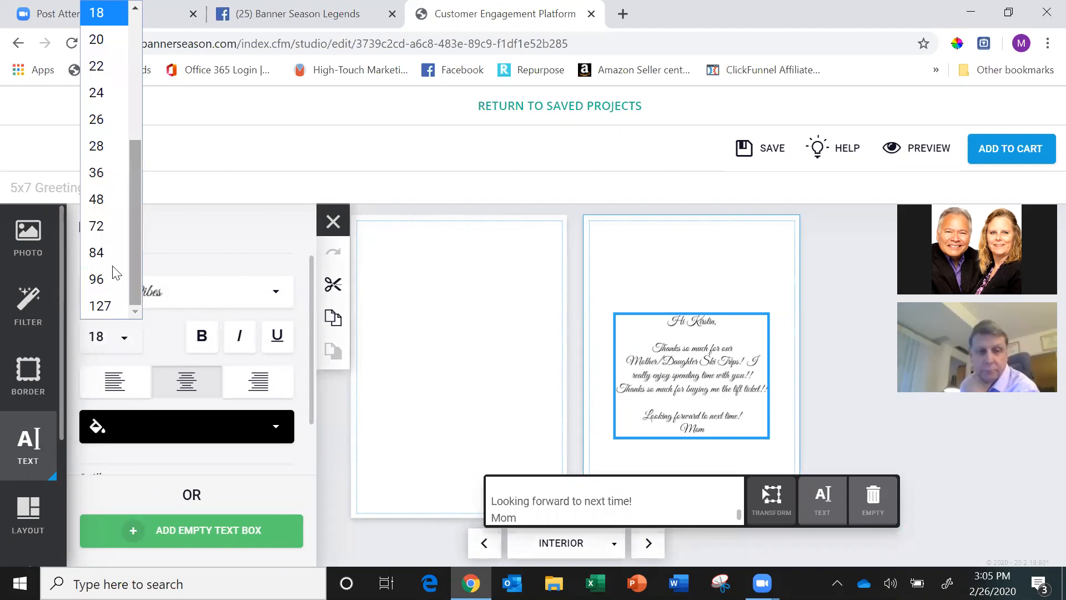
{"action": "left_click", "coordinate": [100, 120]}
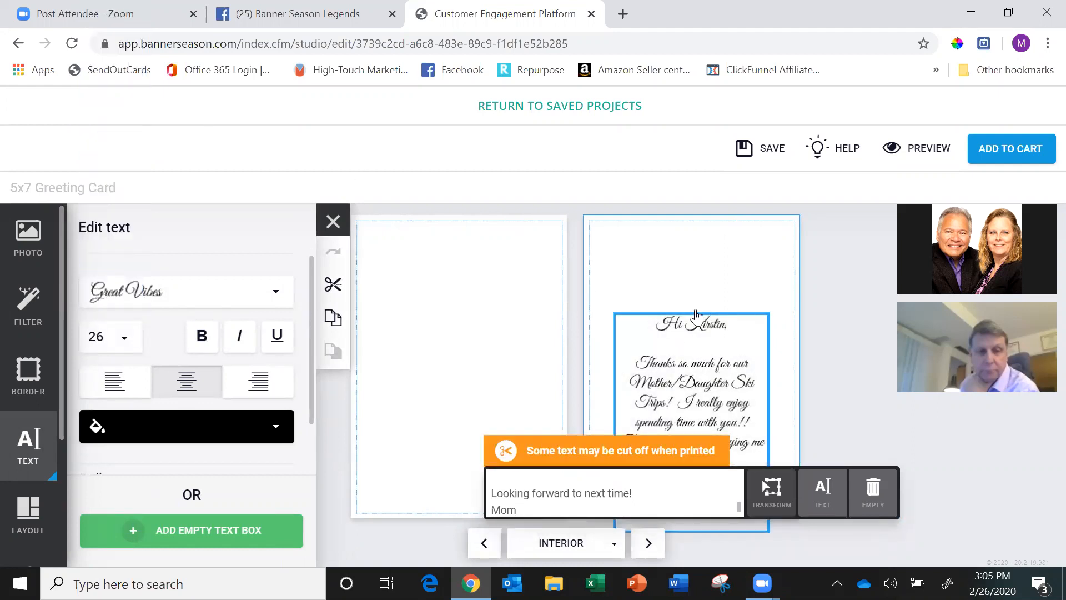
Move the message text box up on the interior page so that all of its text fits within the page.
{"action": "left_click", "coordinate": [695, 309]}
{"action": "left_click", "coordinate": [708, 447]}
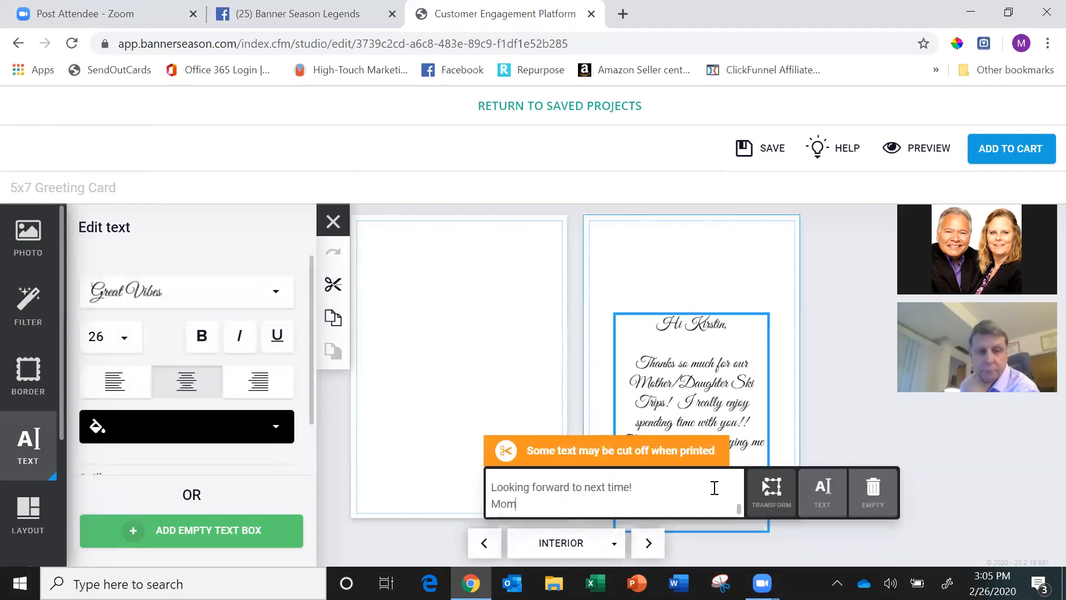
{"action": "left_click", "coordinate": [767, 489]}
{"action": "left_click_drag", "start_coordinate": [780, 397], "coordinate": [788, 337]}
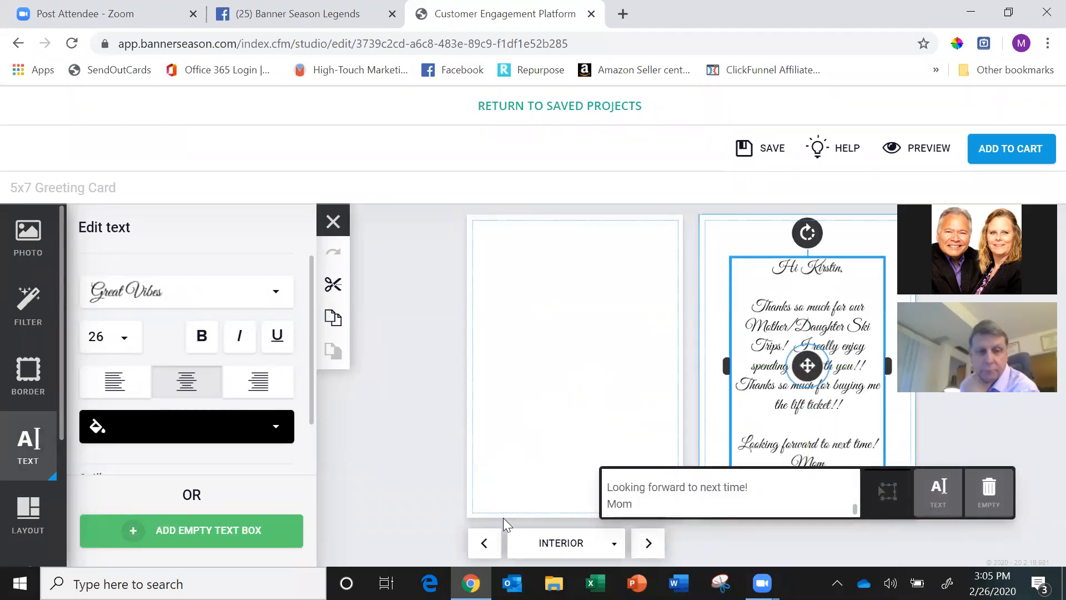
Check the card's front cover, return to the interior pages and look through the remaining design tools.
{"action": "left_click", "coordinate": [485, 543]}
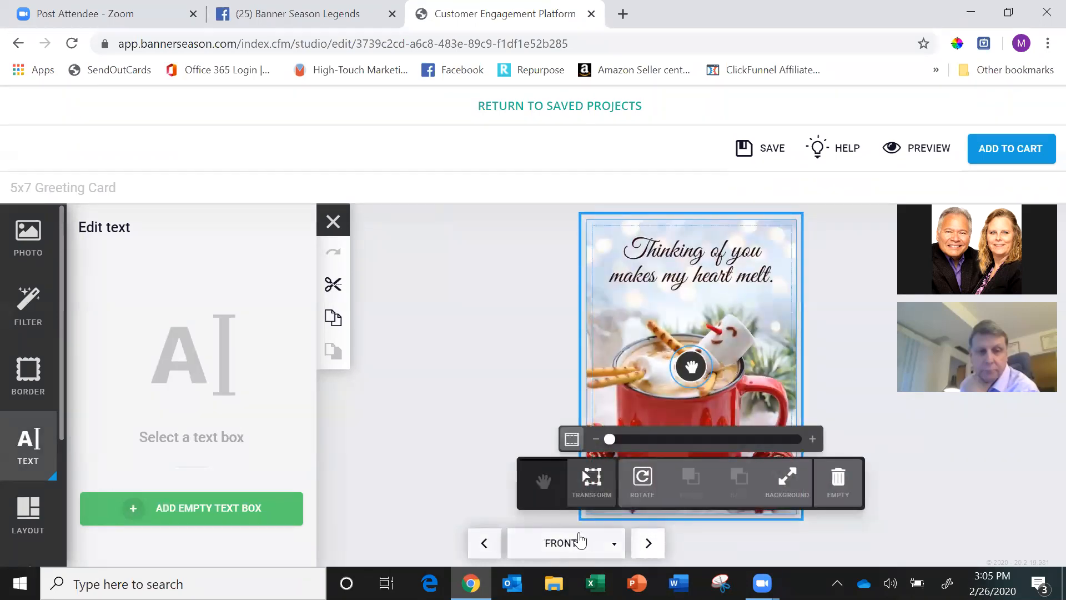
{"action": "left_click", "coordinate": [647, 545]}
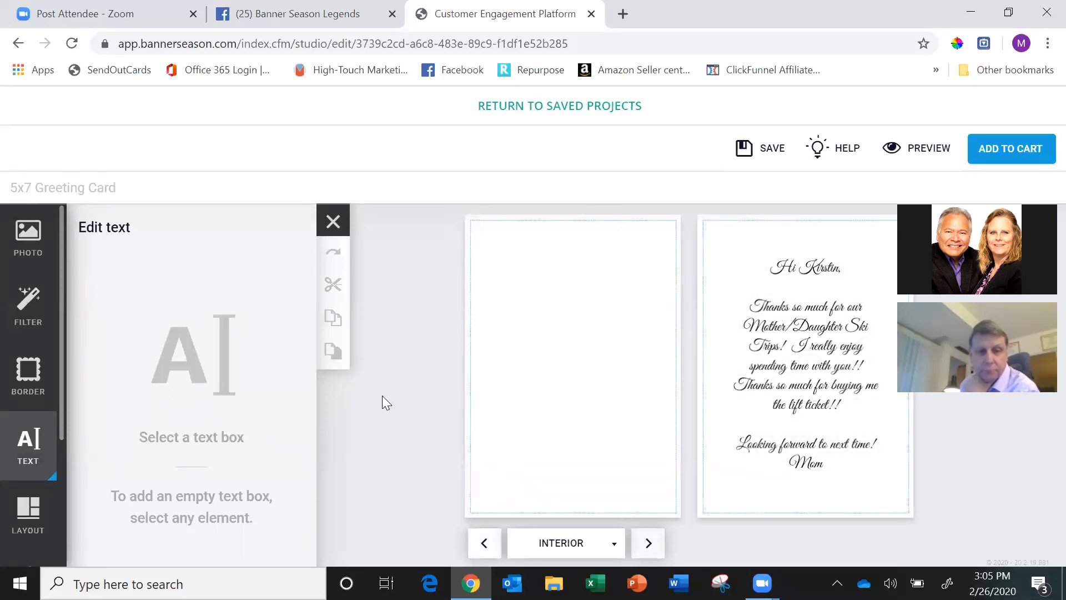
{"action": "left_click_drag", "start_coordinate": [63, 388], "coordinate": [70, 488]}
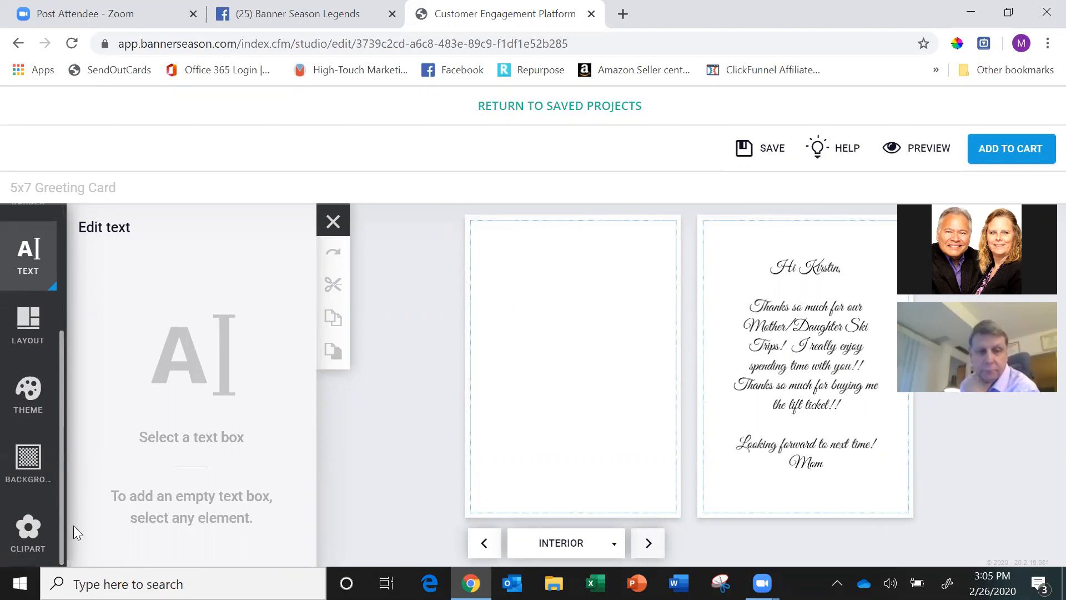
Apply the lightest blue plain-color background to both interior pages of the card.
{"action": "left_click", "coordinate": [23, 470]}
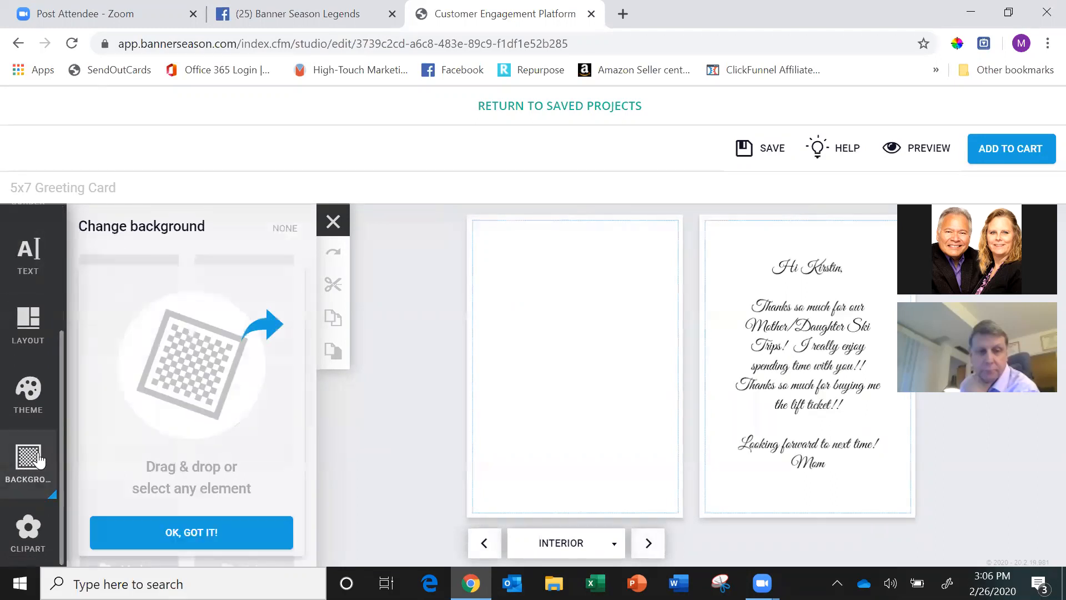
{"action": "left_click", "coordinate": [194, 533]}
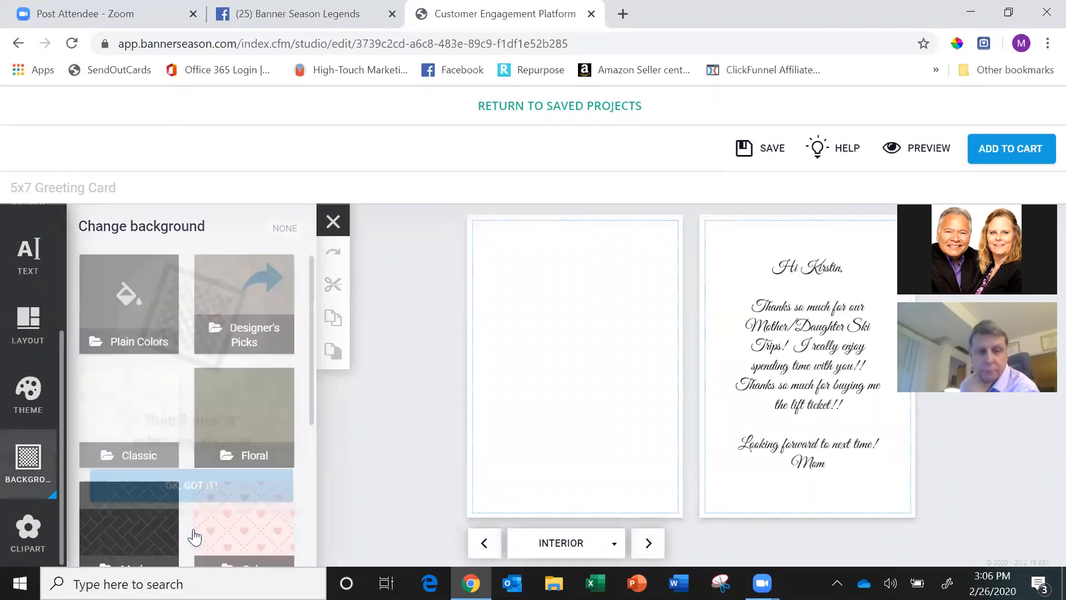
{"action": "left_click", "coordinate": [129, 312]}
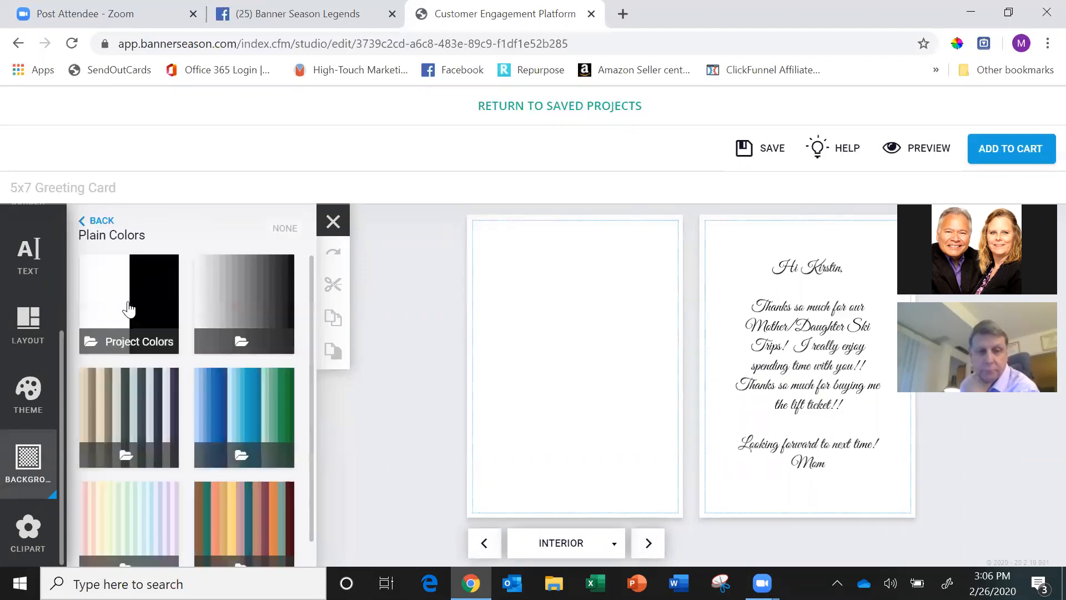
{"action": "left_click", "coordinate": [253, 411]}
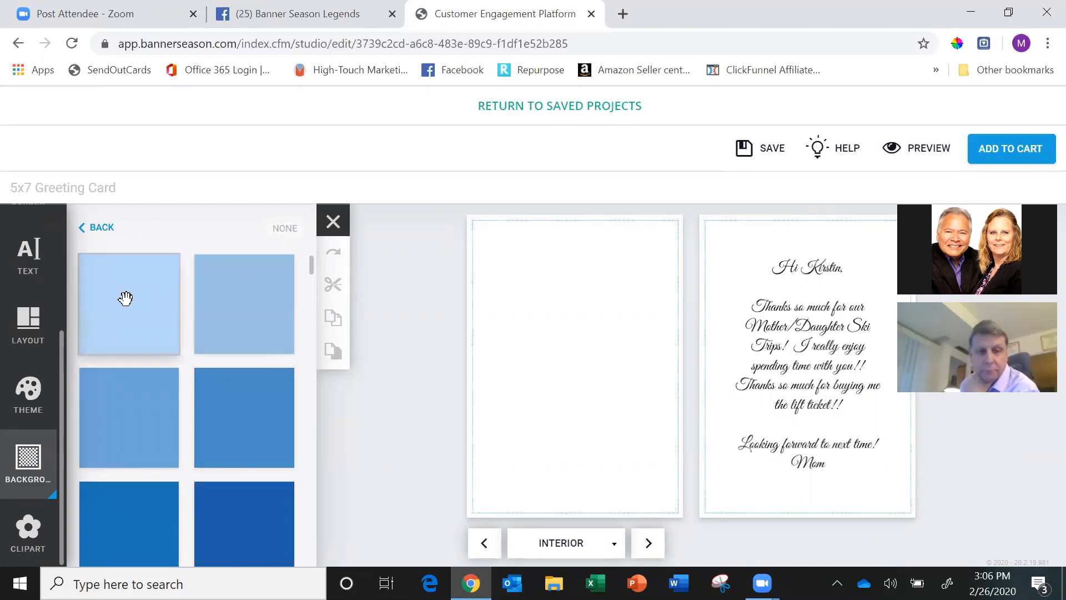
{"action": "left_click_drag", "start_coordinate": [105, 311], "coordinate": [777, 328]}
{"action": "left_click_drag", "start_coordinate": [119, 307], "coordinate": [579, 334]}
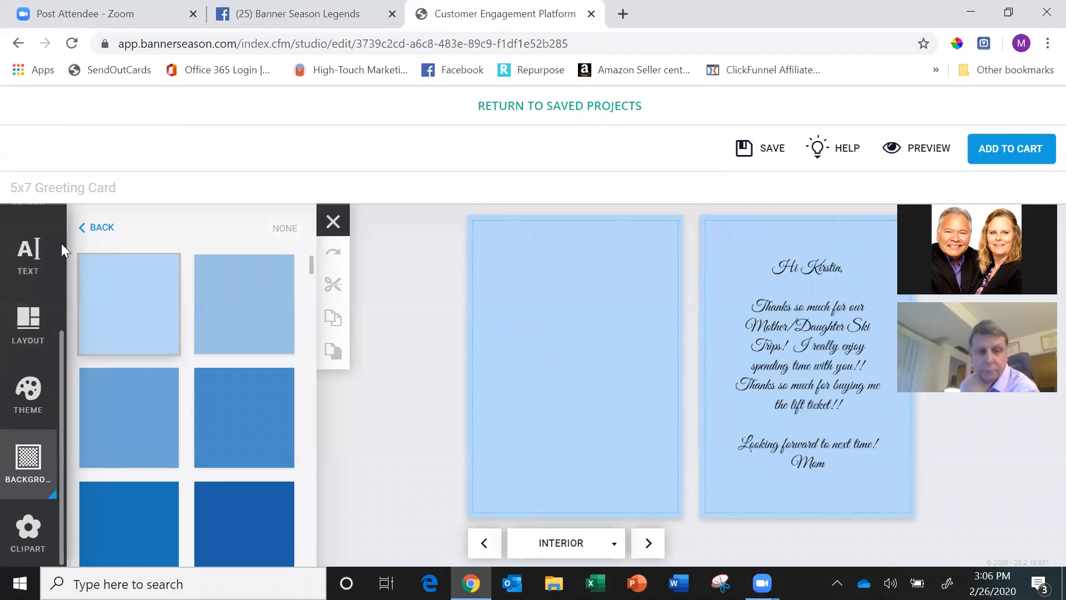
Place the two-person selfie from the Facebook account's Instagram Photos album on the blank interior page.
{"action": "scroll", "coordinate": [61, 240], "scroll_direction": "up", "scroll_amount": 3}
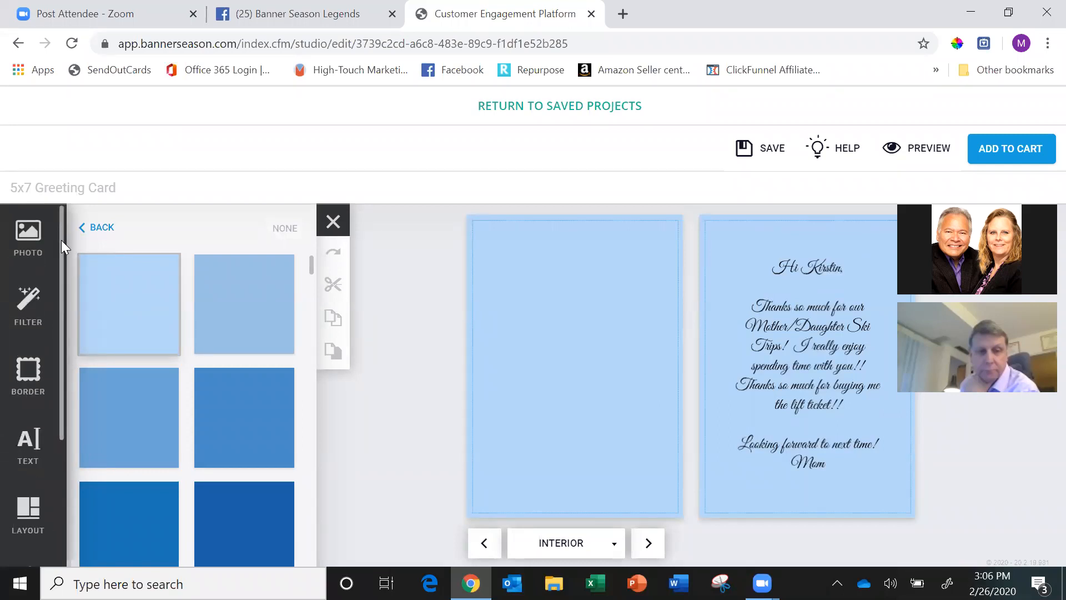
{"action": "left_click", "coordinate": [31, 236]}
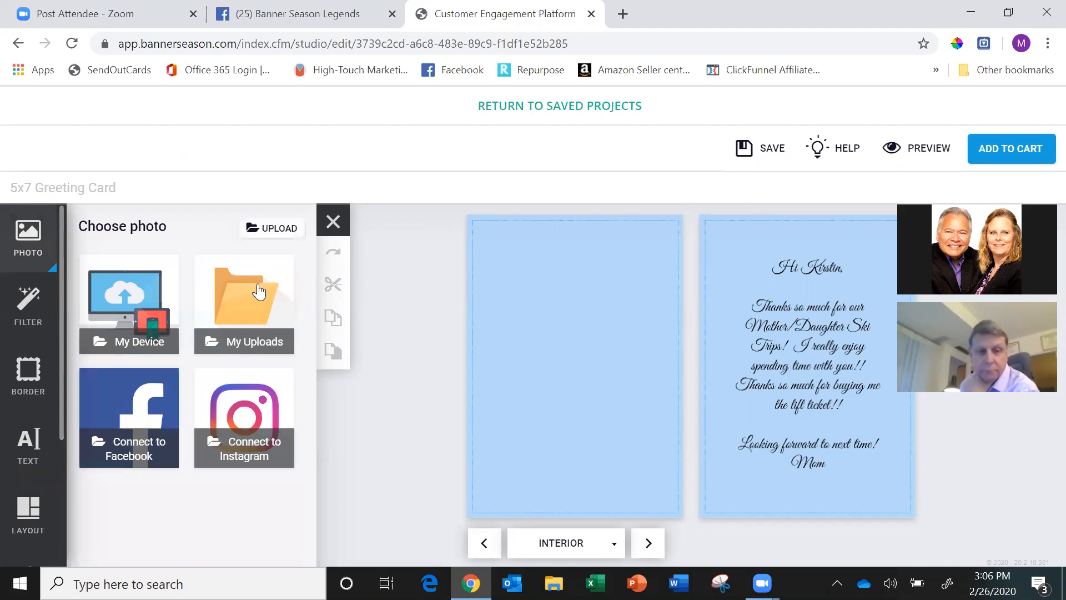
{"action": "left_click", "coordinate": [132, 423]}
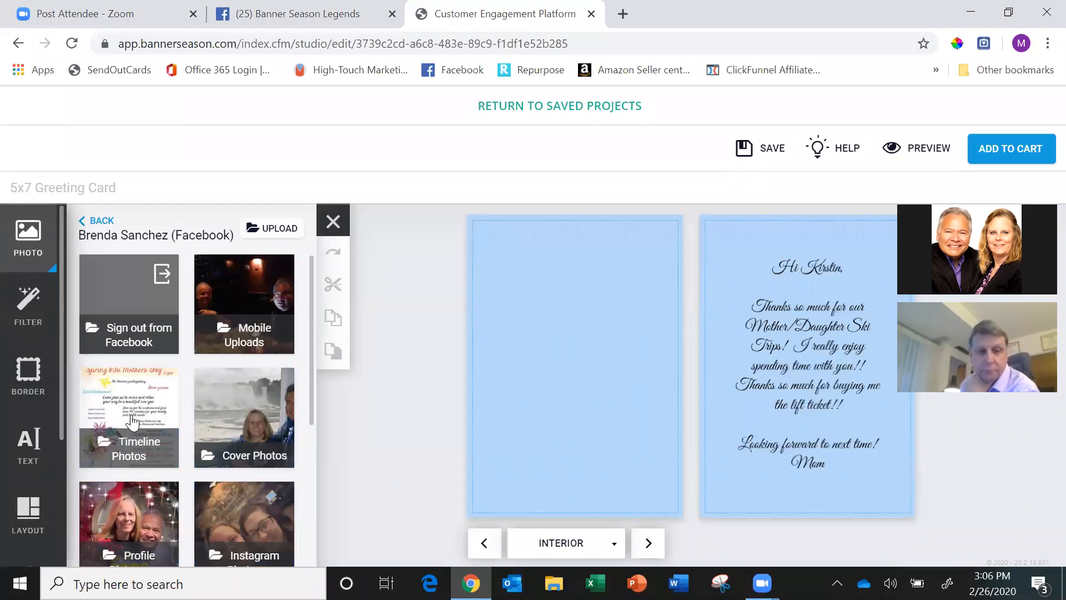
{"action": "left_click", "coordinate": [251, 523]}
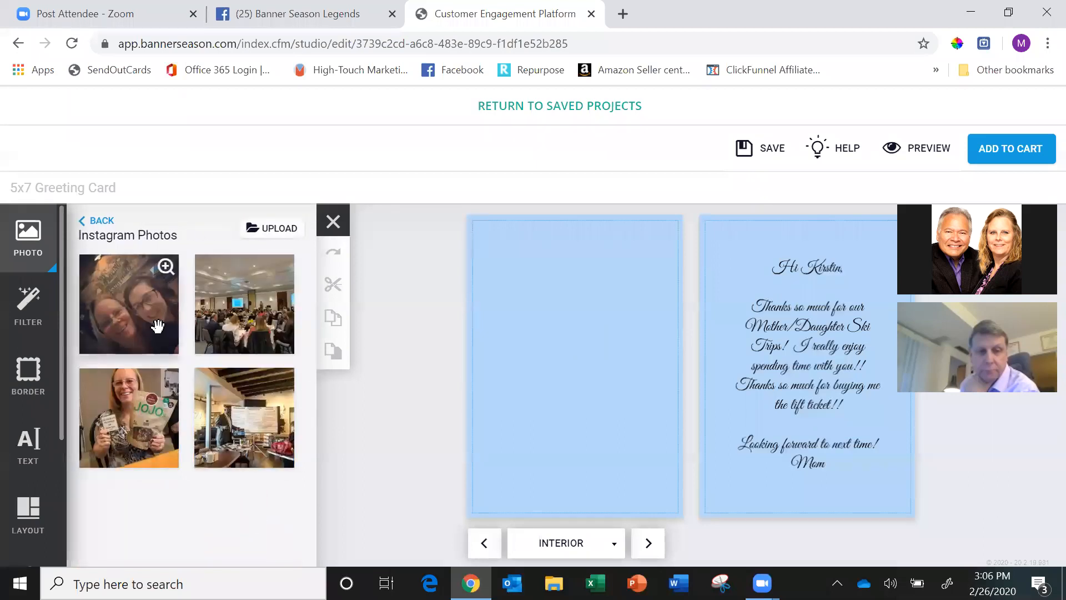
{"action": "left_click_drag", "start_coordinate": [129, 316], "coordinate": [601, 327]}
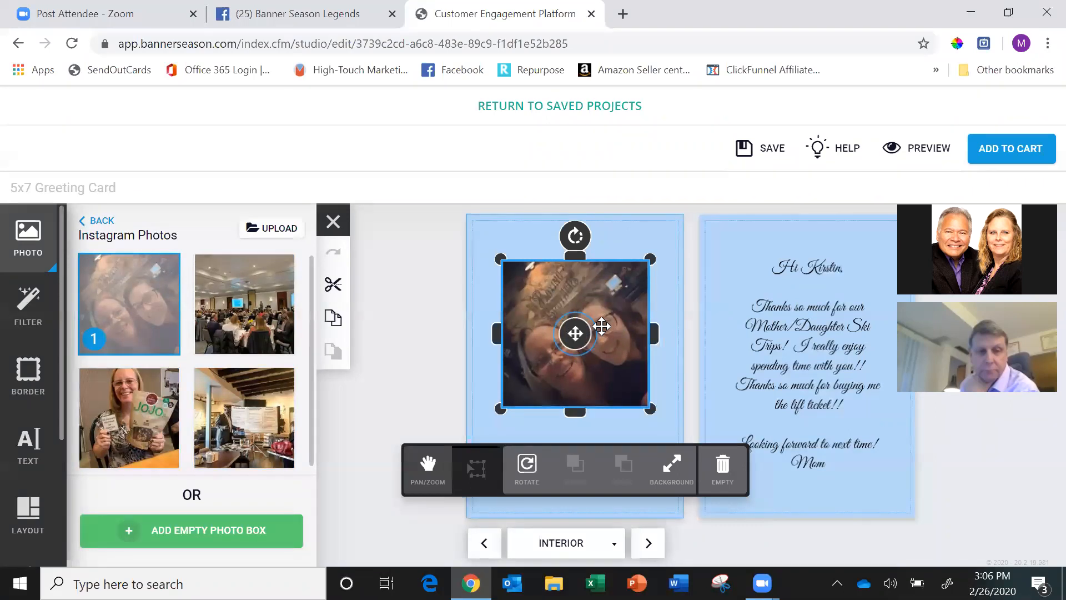
Check the card's back cover, save the project and add the card to the cart.
{"action": "left_click", "coordinate": [649, 543]}
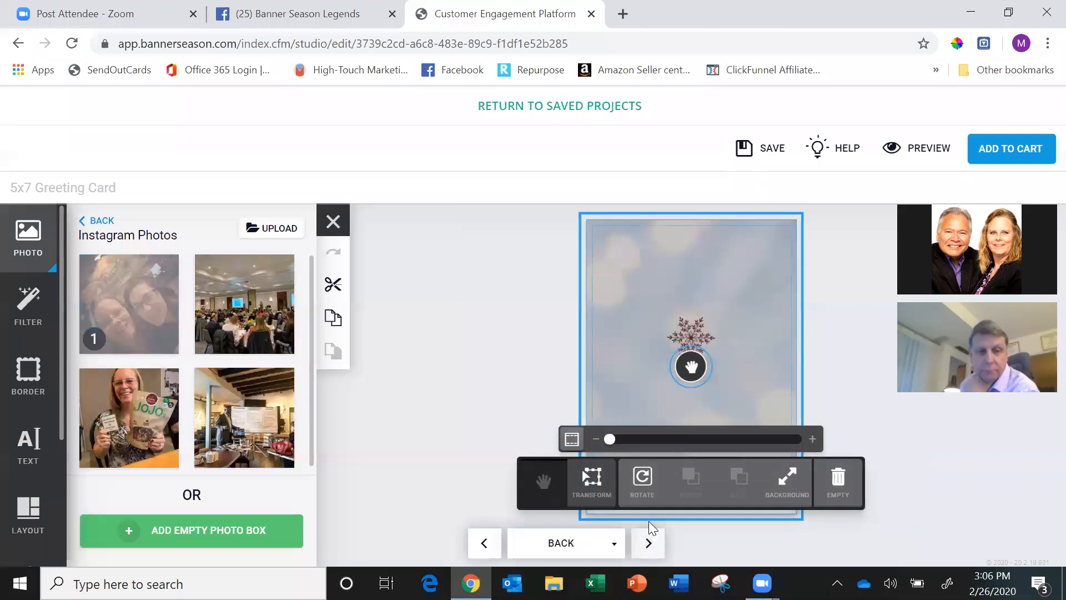
{"action": "left_click", "coordinate": [853, 373]}
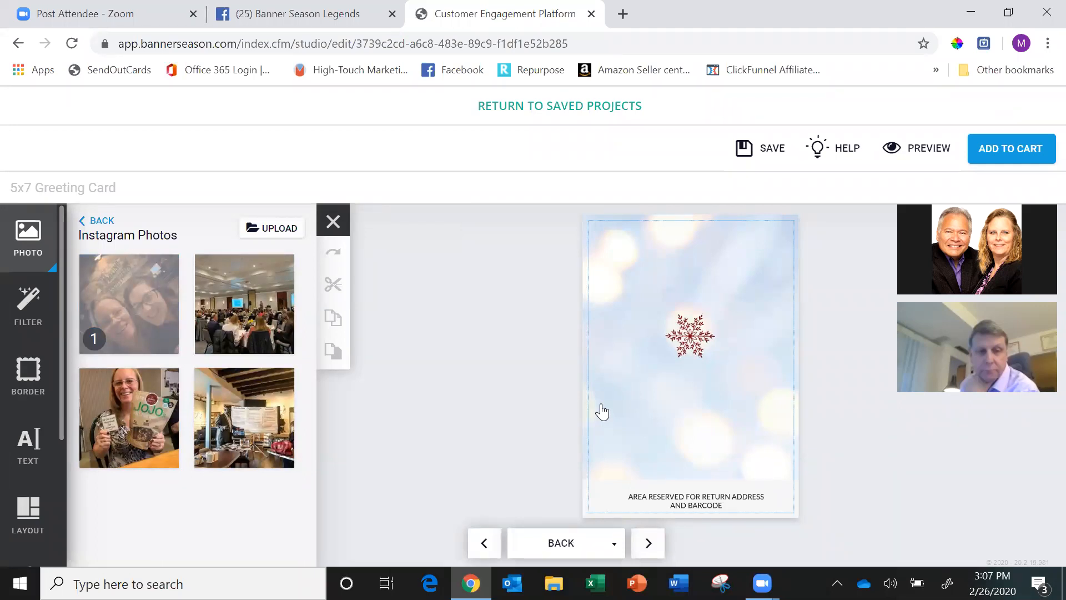
{"action": "left_click", "coordinate": [757, 151]}
{"action": "left_click", "coordinate": [1015, 157]}
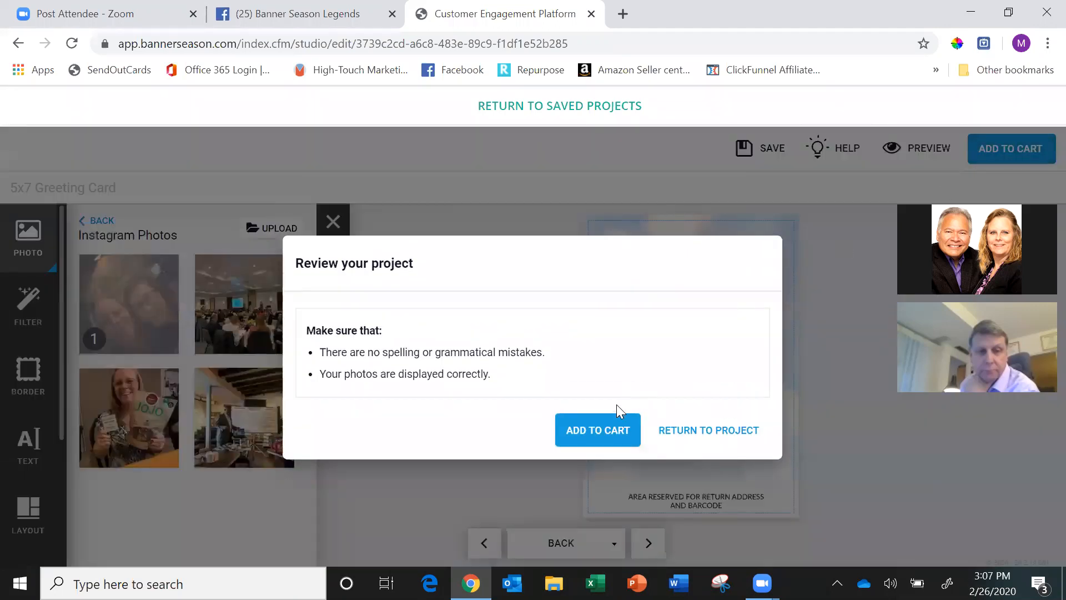
{"action": "left_click", "coordinate": [604, 429]}
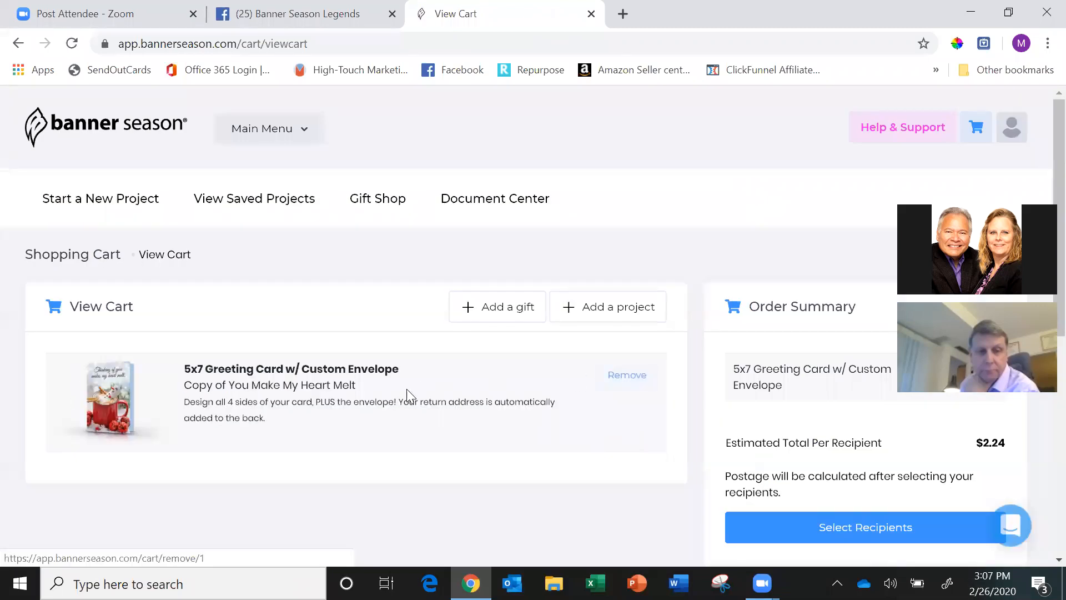
Return from the cart to the card editor and select the photo on the interior page.
{"action": "left_click", "coordinate": [13, 44]}
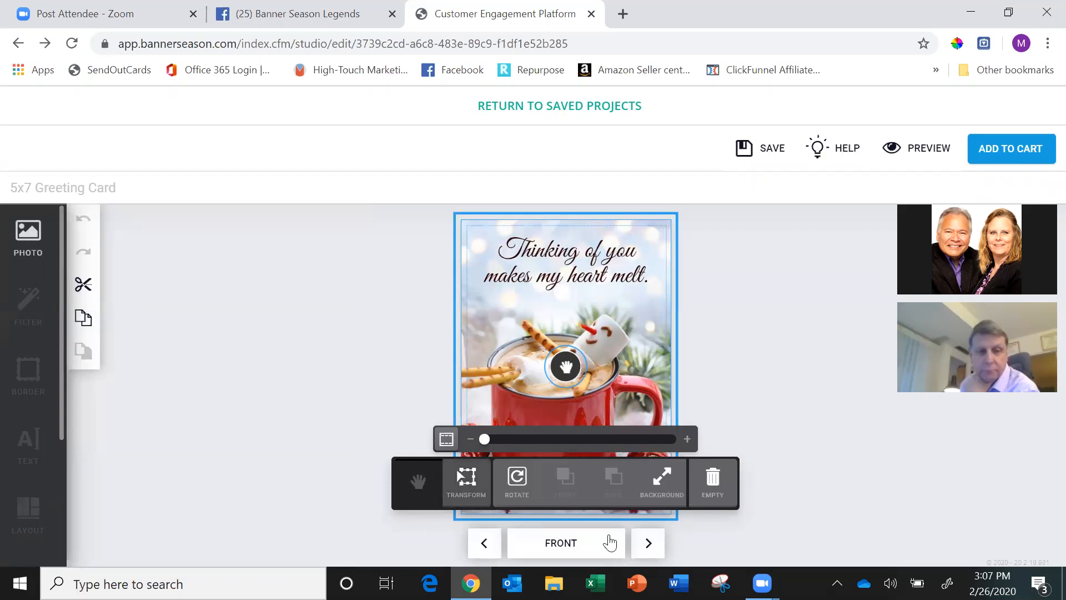
{"action": "left_click", "coordinate": [645, 542]}
{"action": "left_click", "coordinate": [428, 346]}
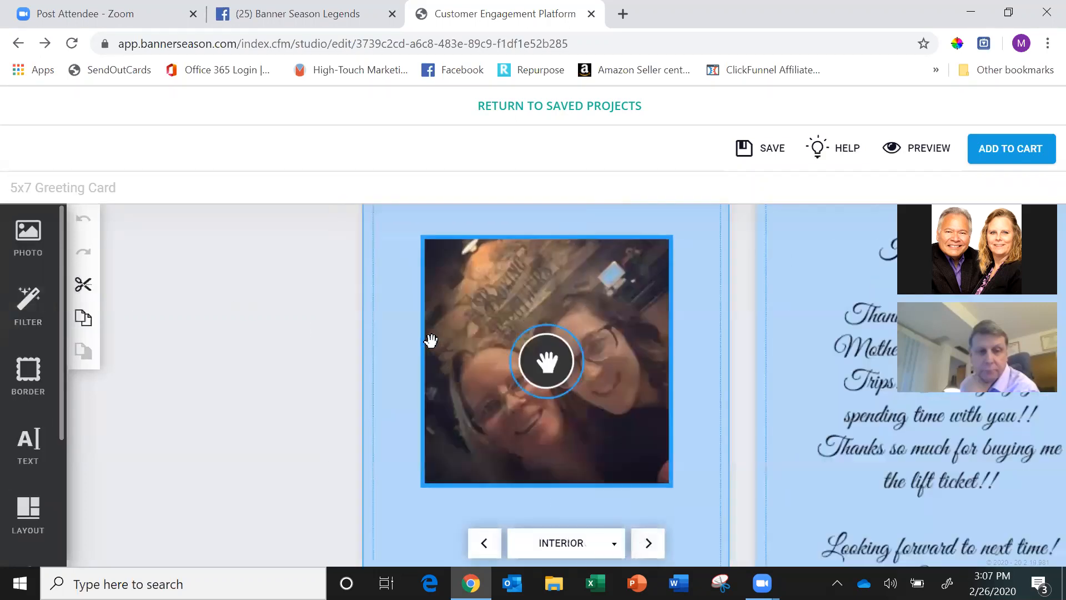
Try the sepia filter on the interior photo and remove it again.
{"action": "left_click", "coordinate": [25, 304]}
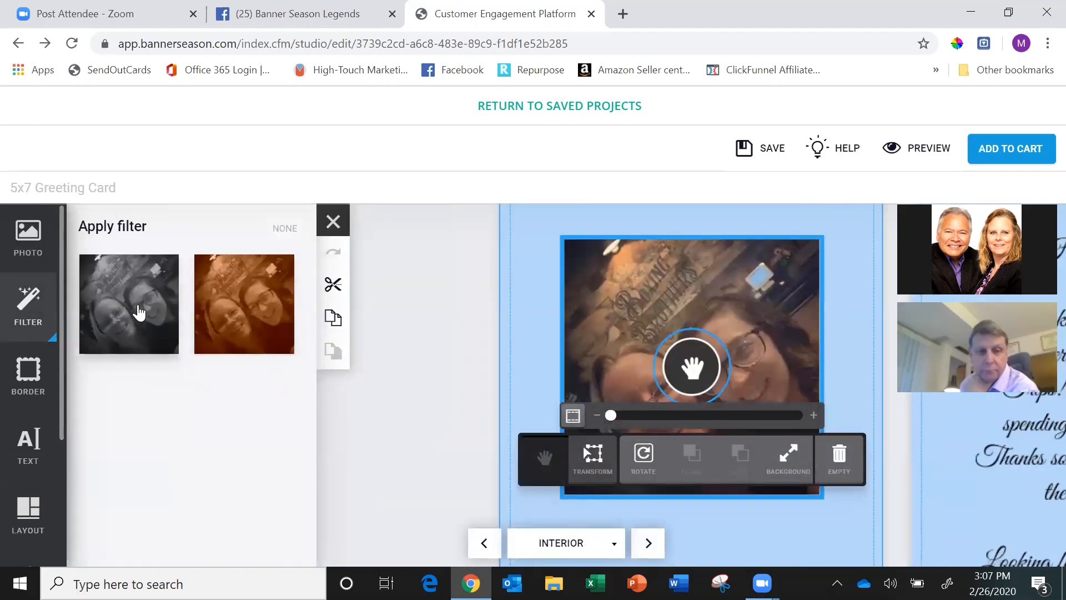
{"action": "left_click", "coordinate": [251, 311]}
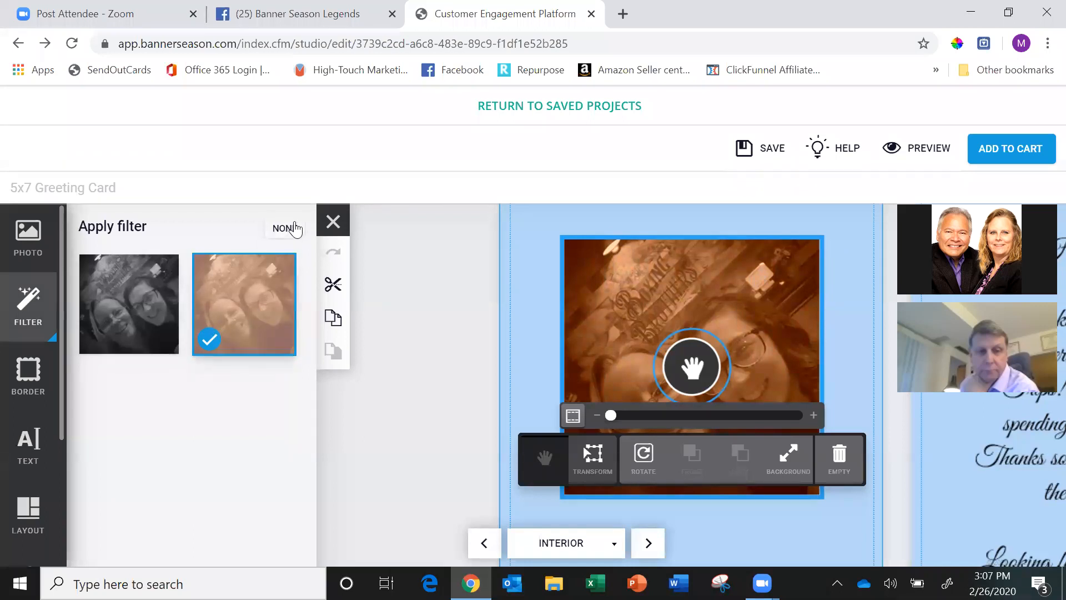
{"action": "left_click", "coordinate": [295, 229]}
Add the thick white border, size 40, around the interior photo.
{"action": "left_click", "coordinate": [29, 375]}
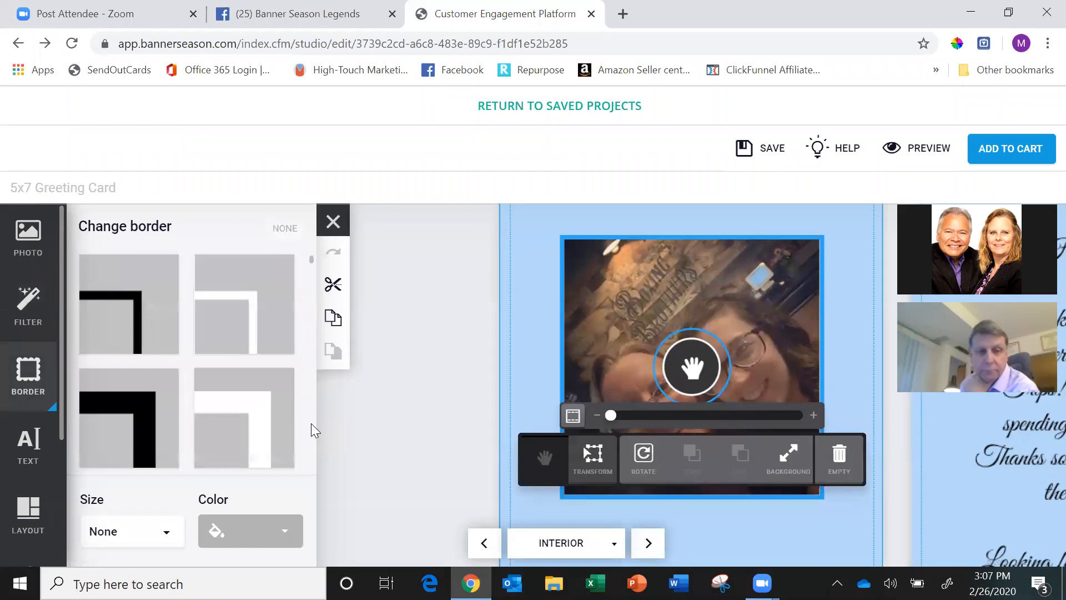
{"action": "left_click", "coordinate": [231, 330]}
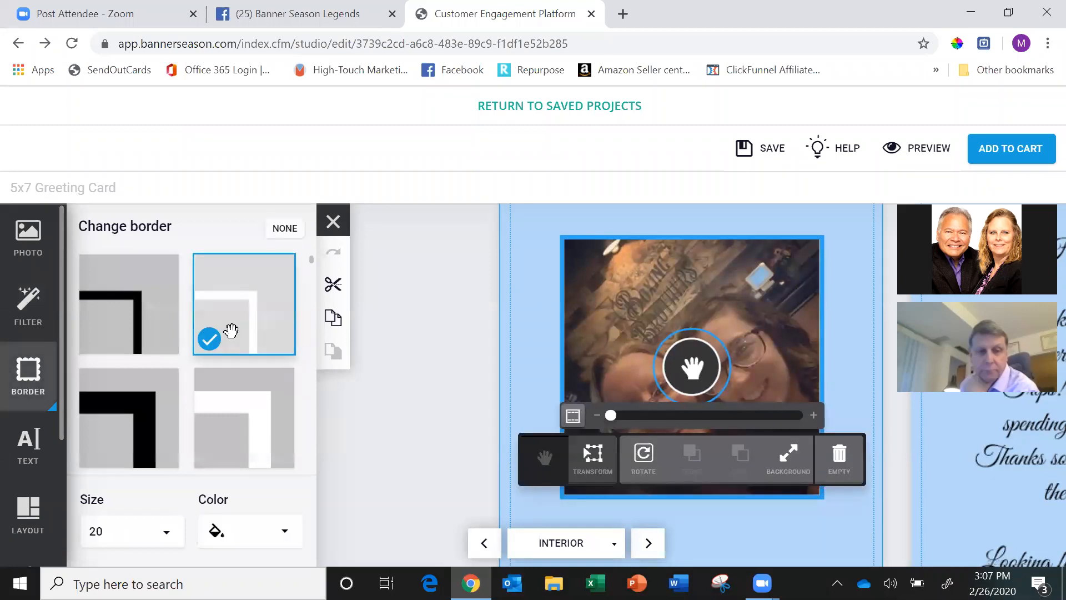
{"action": "left_click_drag", "start_coordinate": [230, 331], "coordinate": [711, 331]}
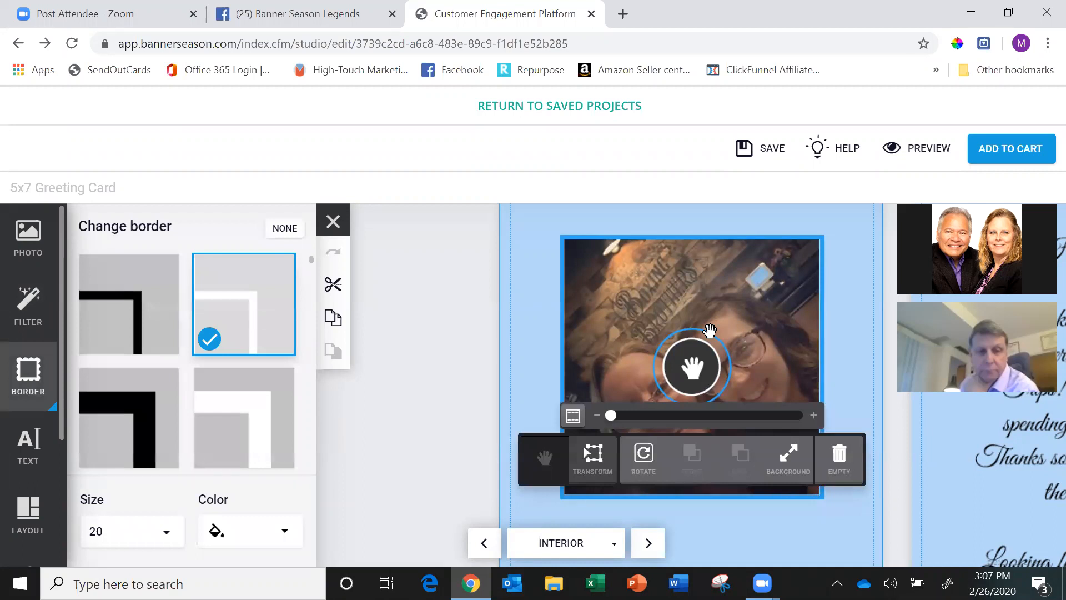
{"action": "left_click", "coordinate": [752, 533]}
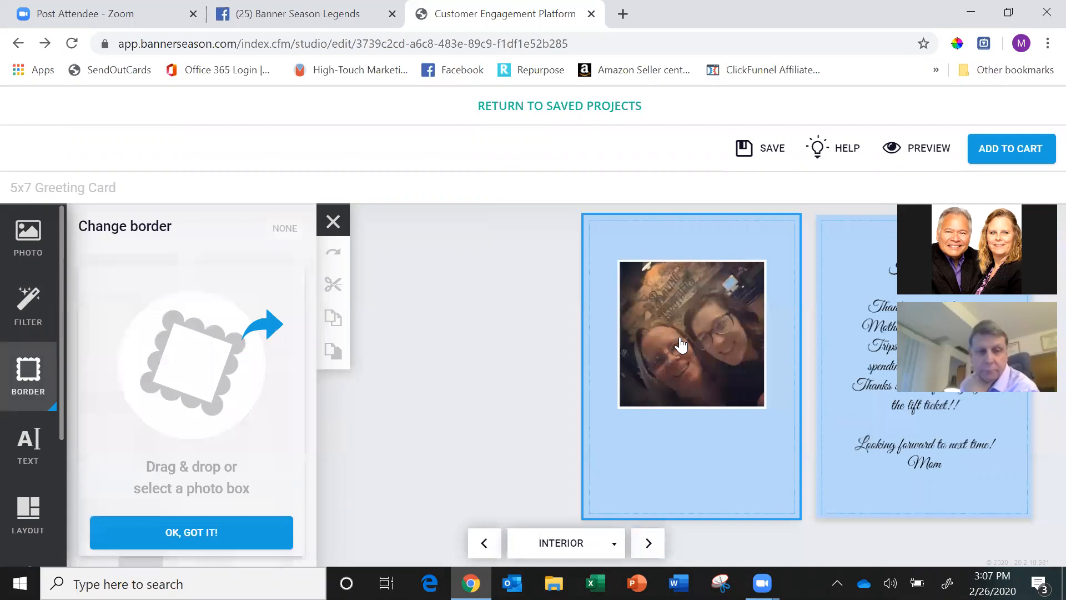
{"action": "left_click", "coordinate": [681, 344]}
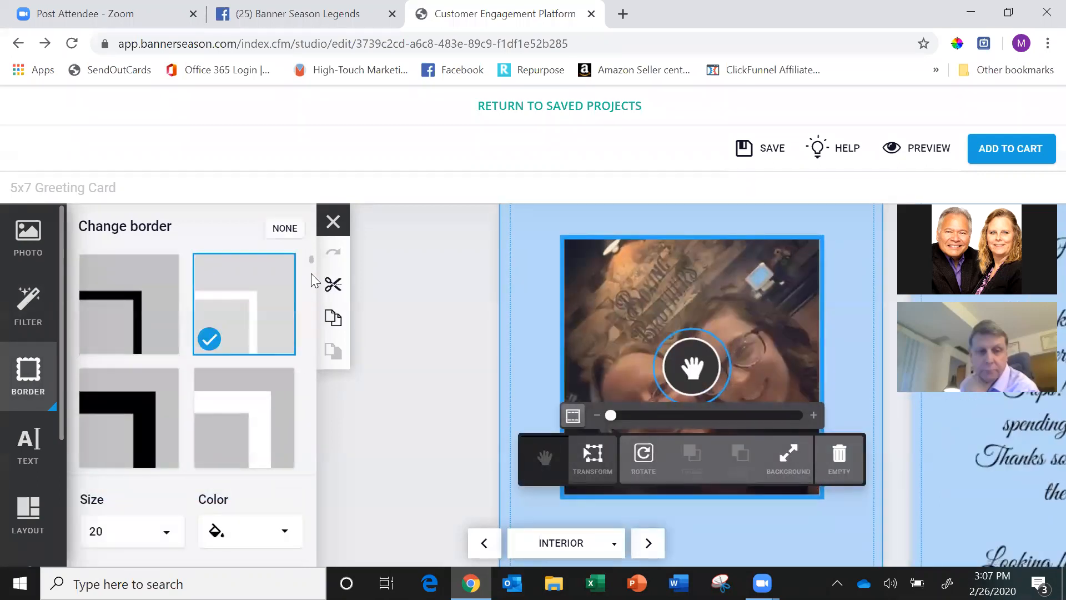
{"action": "left_click", "coordinate": [264, 411]}
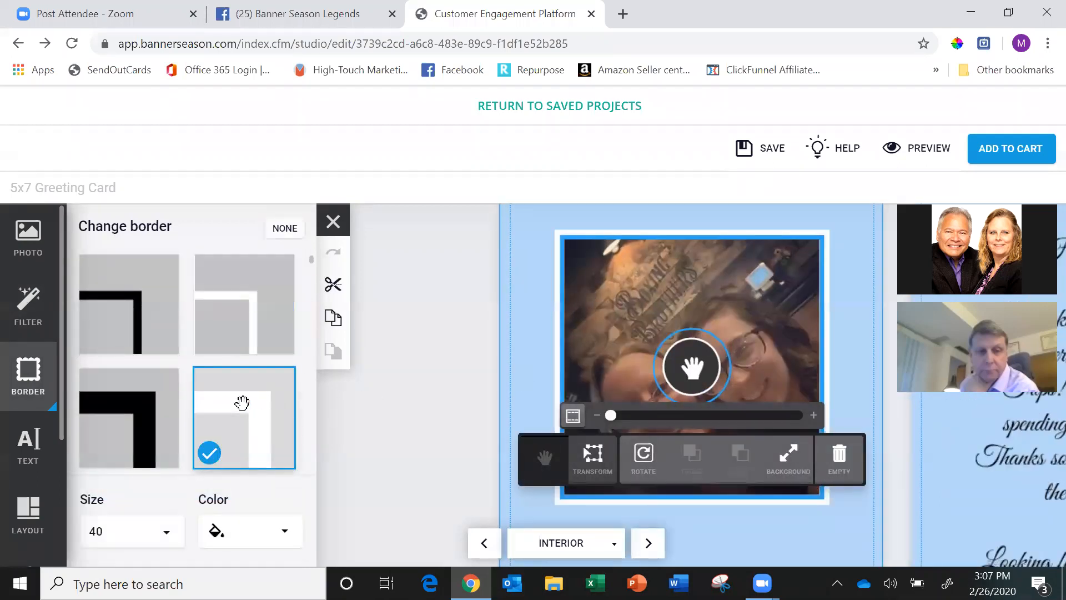
{"action": "left_click", "coordinate": [658, 336]}
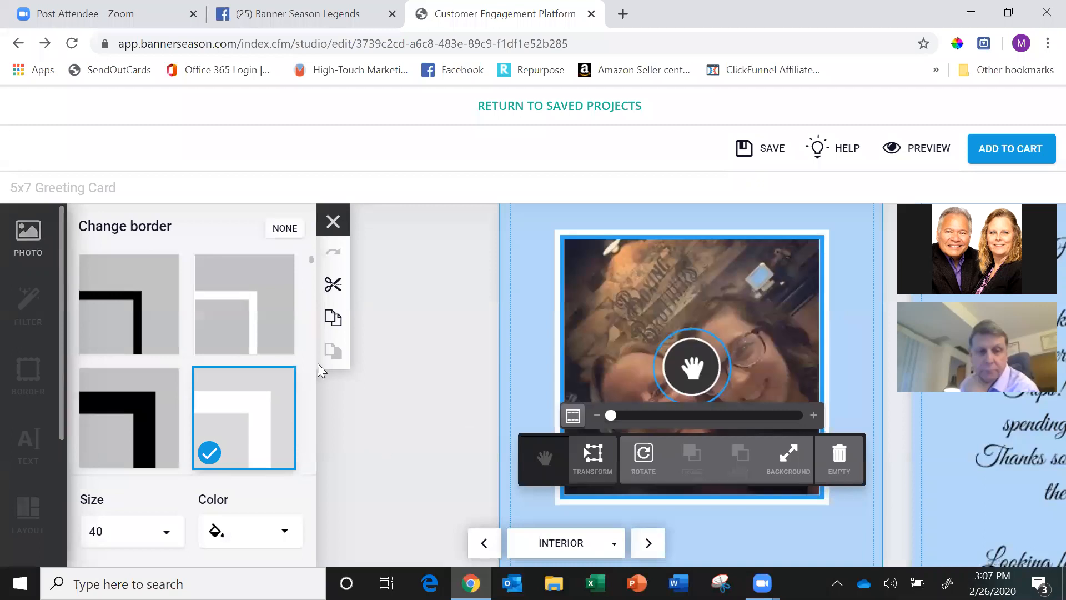
{"action": "left_click", "coordinate": [715, 536]}
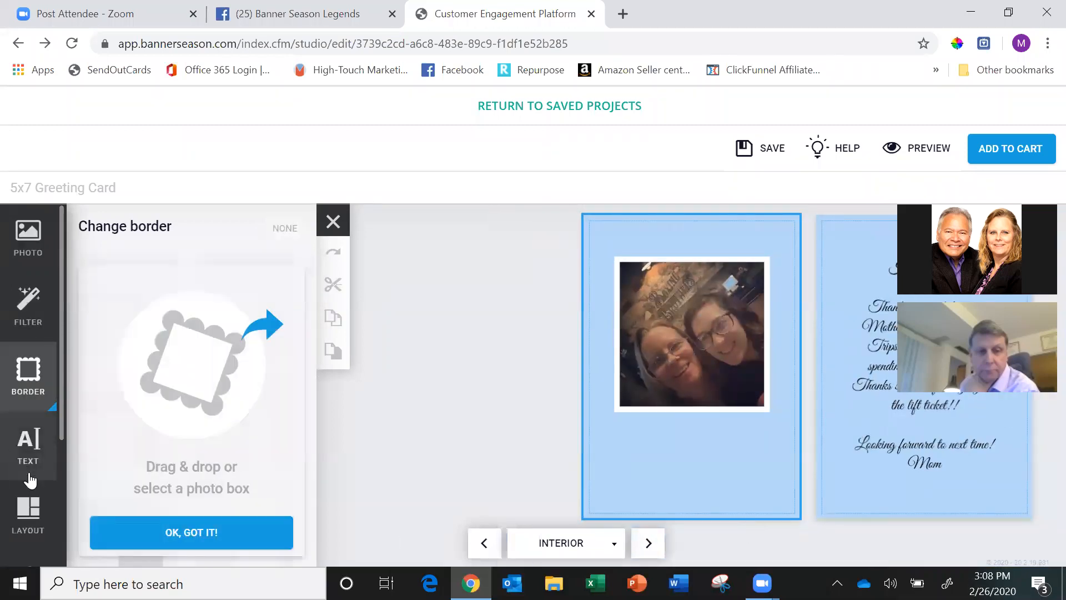
{"action": "scroll", "coordinate": [65, 385], "scroll_direction": "down", "scroll_amount": 3}
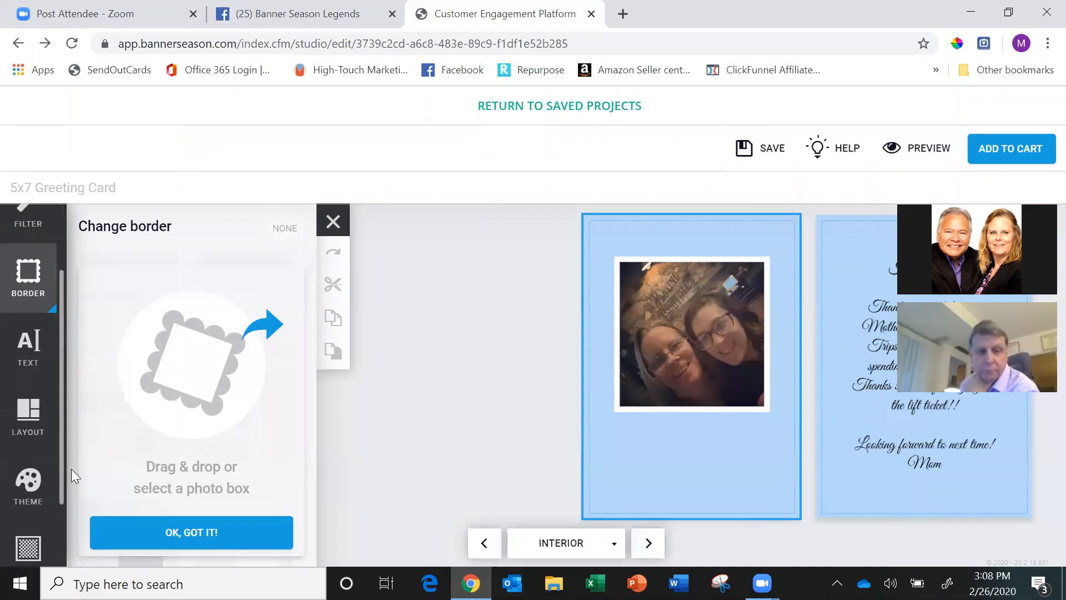
{"action": "left_click", "coordinate": [28, 409]}
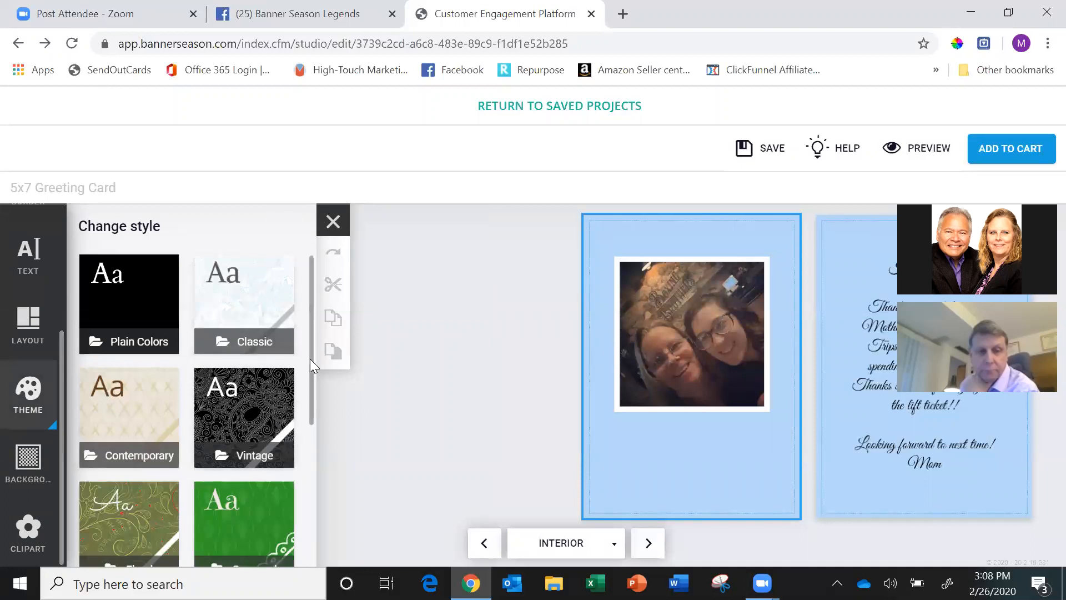
{"action": "left_click_drag", "start_coordinate": [308, 364], "coordinate": [323, 513]}
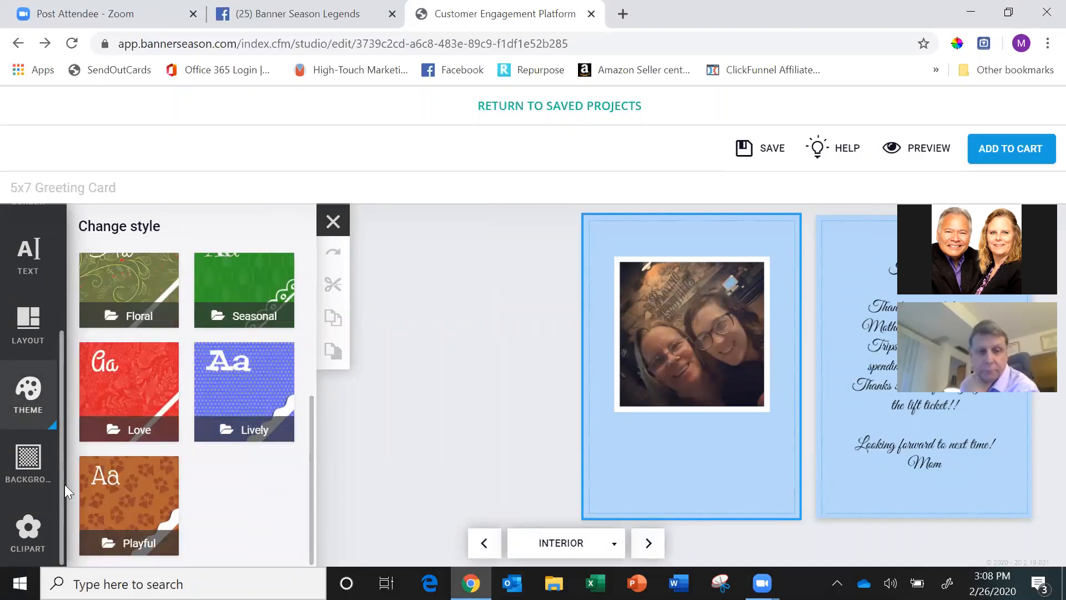
Add the bold double-diamond arrow divider clipart beneath the photo on the interior page.
{"action": "left_click", "coordinate": [28, 533]}
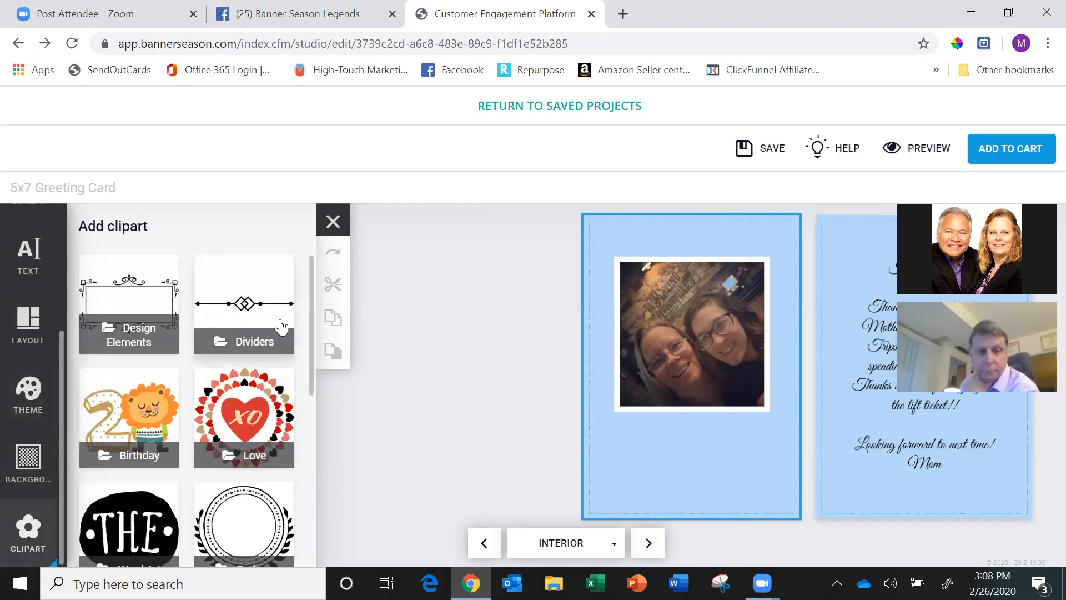
{"action": "left_click", "coordinate": [247, 316]}
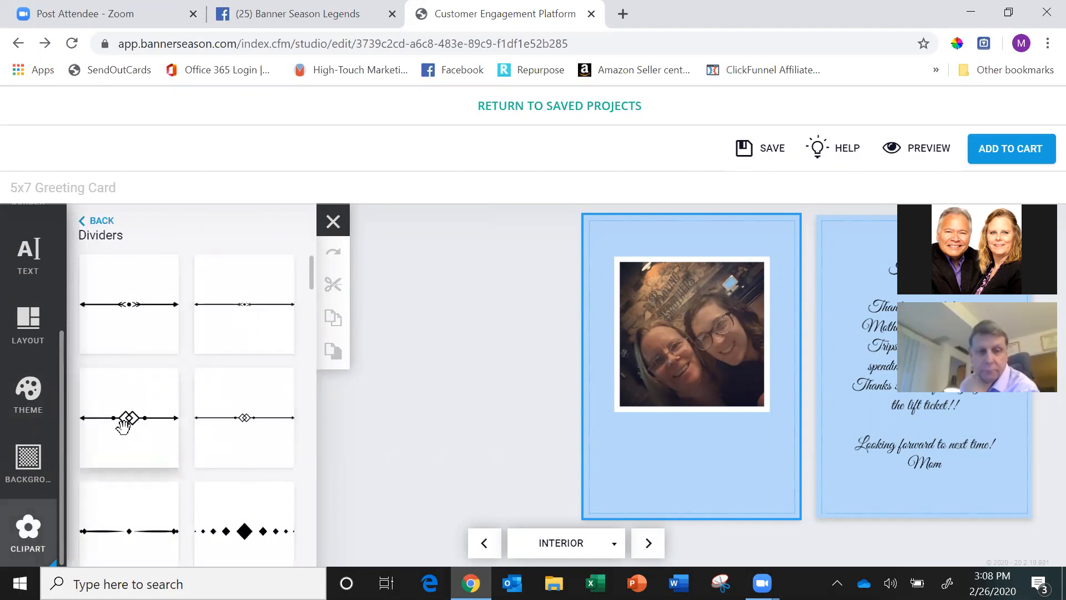
{"action": "left_click_drag", "start_coordinate": [124, 426], "coordinate": [685, 445]}
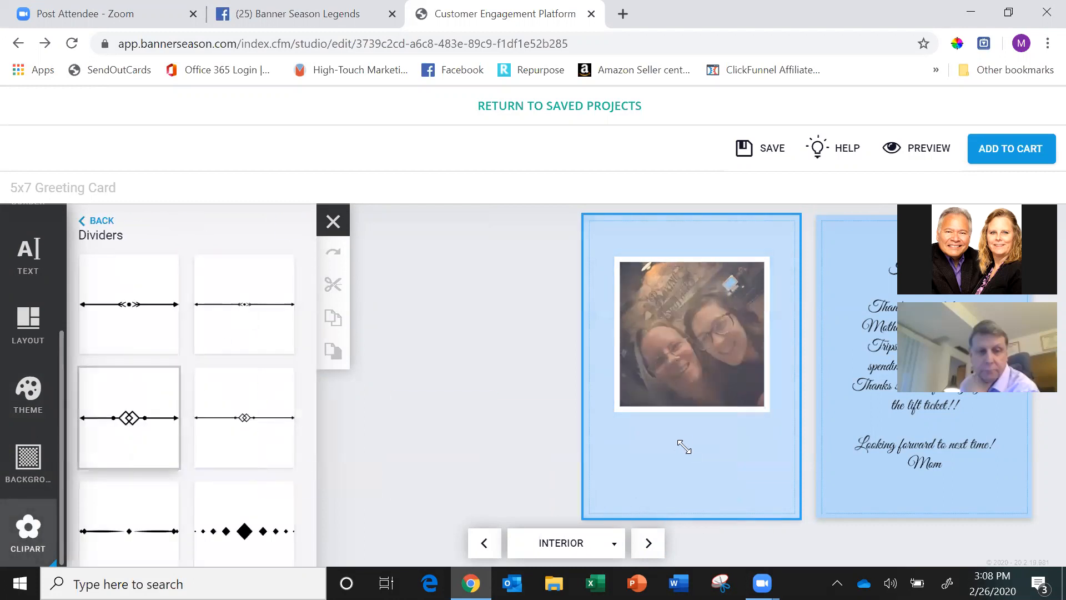
{"action": "left_click_drag", "start_coordinate": [592, 454], "coordinate": [689, 515]}
{"action": "left_click", "coordinate": [638, 454]}
{"action": "left_click_drag", "start_coordinate": [617, 449], "coordinate": [552, 442]}
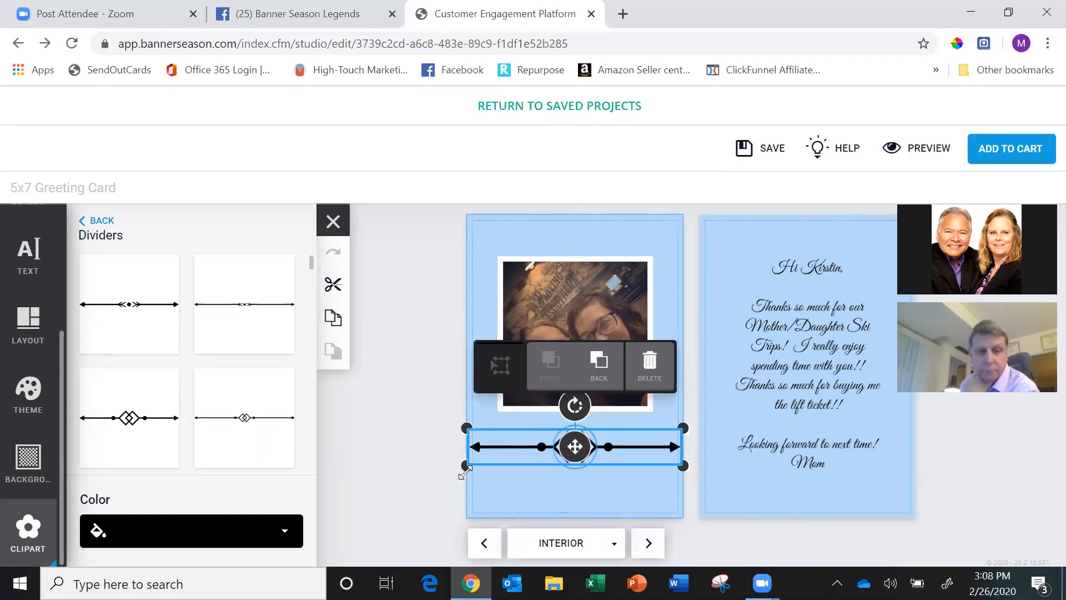
Shrink the divider to about the photo's width and center it lower on the page, below the photo.
{"action": "left_click_drag", "start_coordinate": [465, 467], "coordinate": [490, 467]}
{"action": "left_click", "coordinate": [548, 444]}
{"action": "left_click_drag", "start_coordinate": [554, 443], "coordinate": [544, 478]}
{"action": "left_click_drag", "start_coordinate": [466, 502], "coordinate": [489, 500]}
{"action": "left_click_drag", "start_coordinate": [537, 476], "coordinate": [518, 476]}
Move the interior photo down toward the lower divider and add a second bold double-diamond arrow divider above it.
{"action": "left_click", "coordinate": [576, 330]}
{"action": "left_click_drag", "start_coordinate": [574, 336], "coordinate": [577, 357]}
{"action": "left_click_drag", "start_coordinate": [117, 442], "coordinate": [574, 269]}
{"action": "left_click_drag", "start_coordinate": [512, 282], "coordinate": [492, 292]}
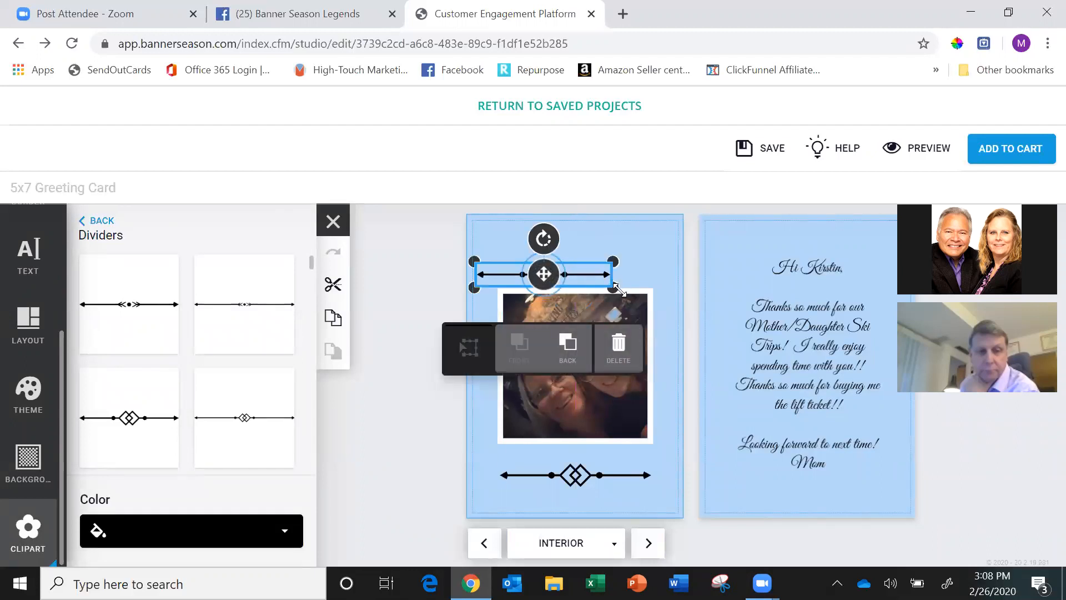
Enlarge the upper divider to slightly wider than the photo and center it above the photo.
{"action": "mouse_move", "coordinate": [636, 292]}
{"action": "left_mouse_down"}
{"action": "mouse_move", "coordinate": [686, 305]}
{"action": "mouse_move", "coordinate": [646, 284]}
{"action": "left_mouse_up"}
{"action": "left_click", "coordinate": [605, 271]}
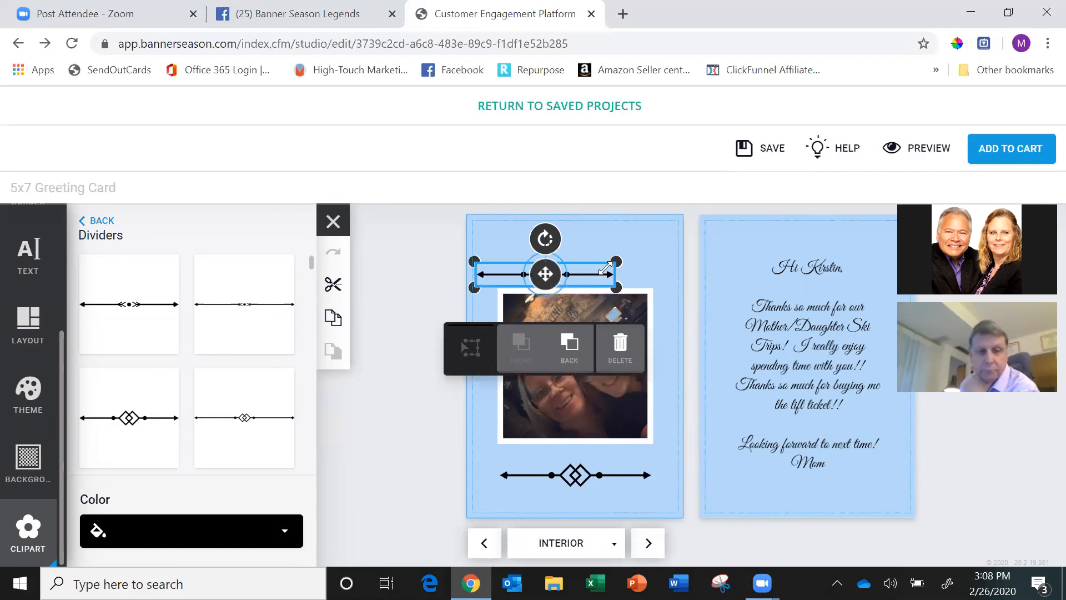
{"action": "left_click_drag", "start_coordinate": [576, 273], "coordinate": [651, 276]}
{"action": "left_click_drag", "start_coordinate": [505, 272], "coordinate": [539, 263]}
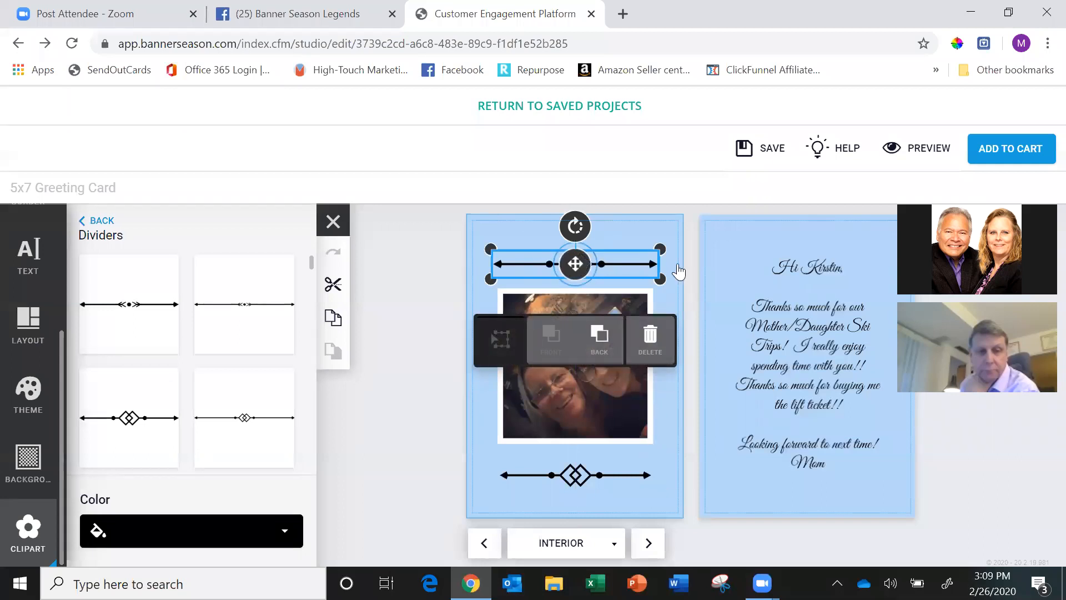
Save the card project and add it to the cart, accepting the project review.
{"action": "left_click", "coordinate": [747, 149]}
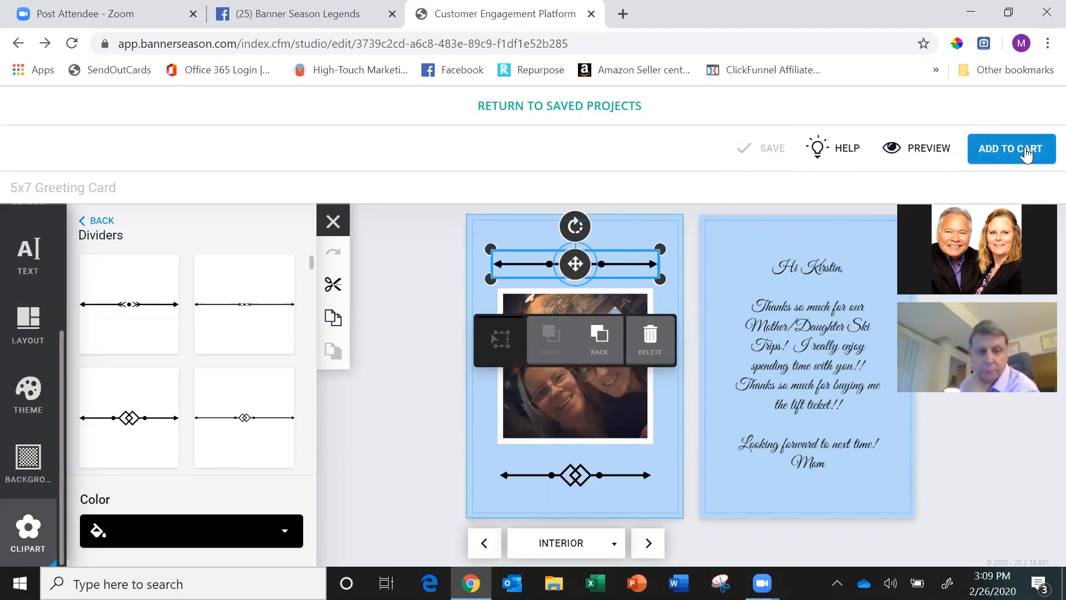
{"action": "left_click", "coordinate": [1026, 154]}
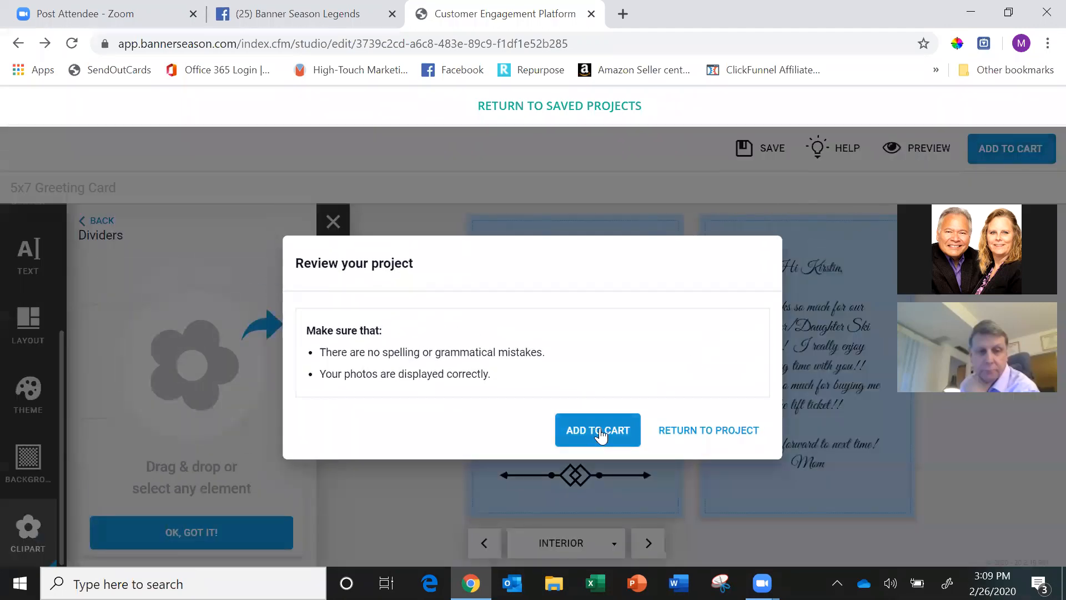
{"action": "left_click", "coordinate": [600, 433]}
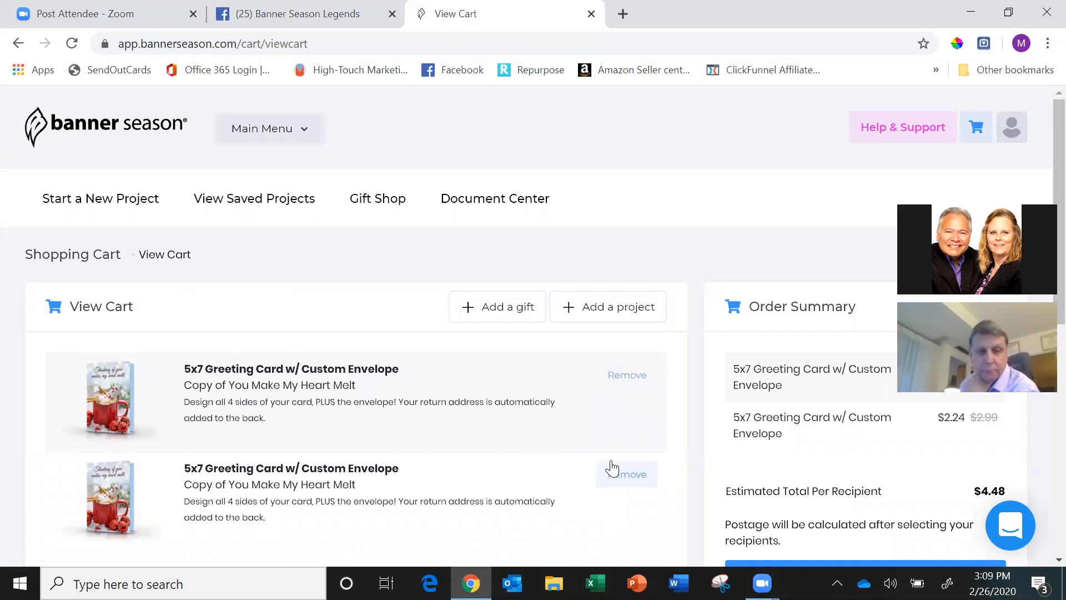
Remove the first of the two duplicate greeting cards from the cart.
{"action": "left_click", "coordinate": [625, 383]}
{"action": "left_click", "coordinate": [615, 135]}
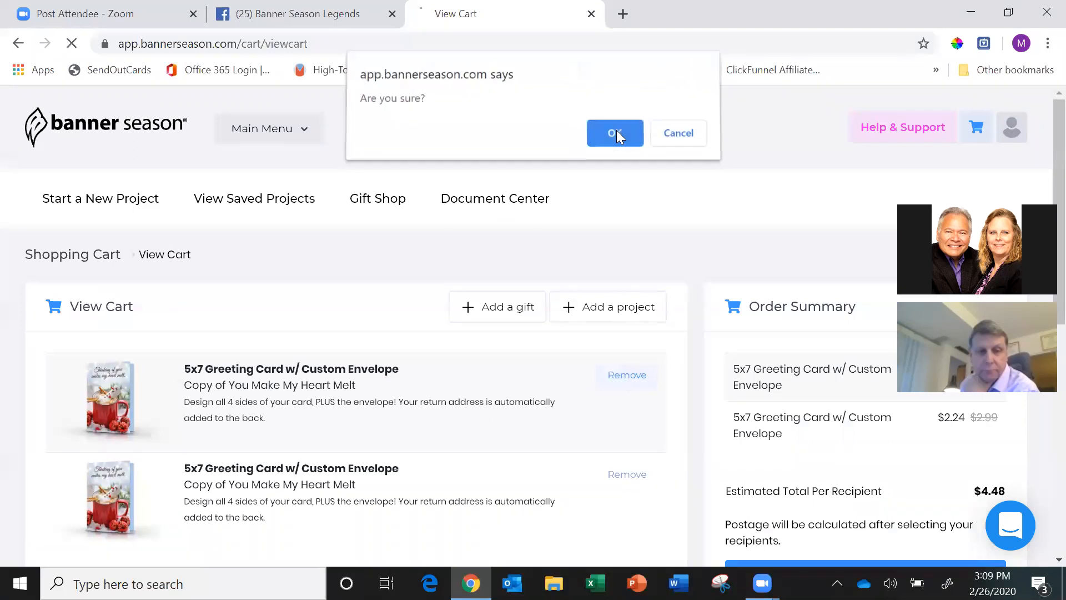
Add the 2-pack Stephen's Hot Cocoa from the Limited Time Only Gifts to the order and return to the cart.
{"action": "left_click", "coordinate": [510, 311]}
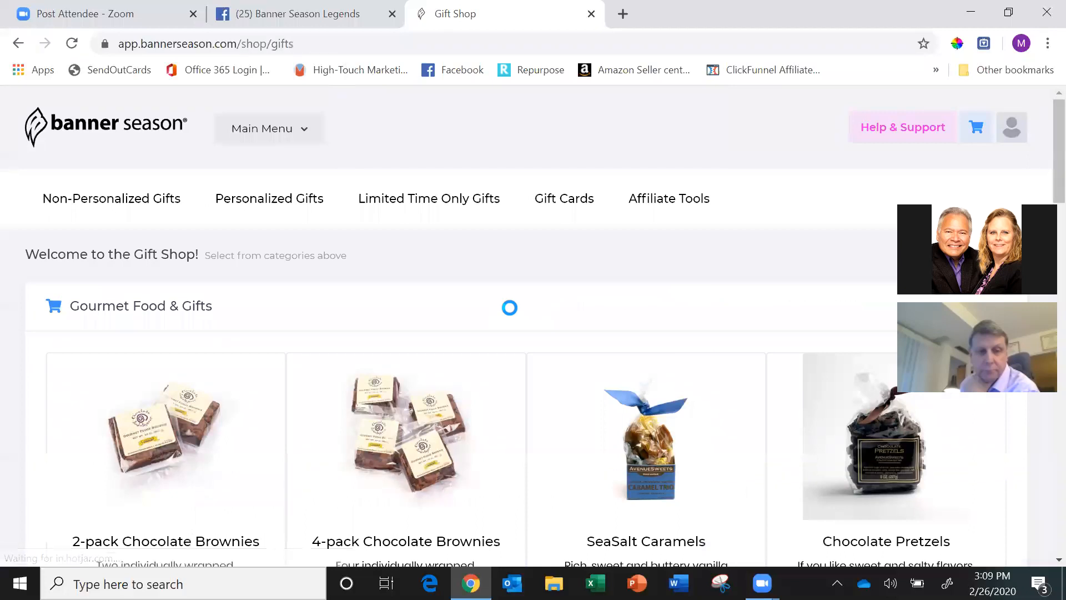
{"action": "left_click", "coordinate": [426, 210]}
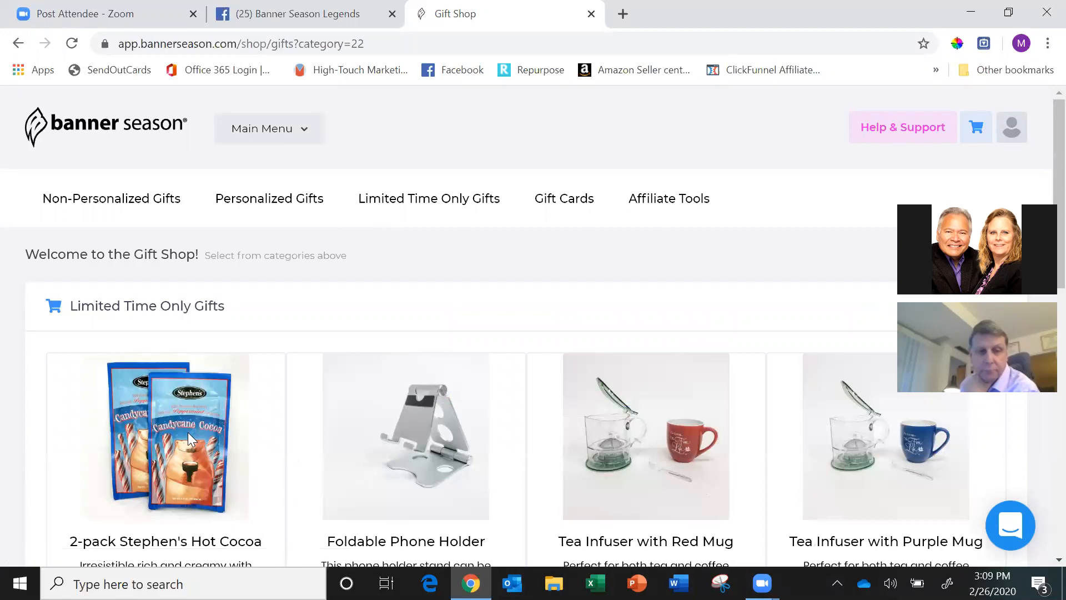
{"action": "scroll", "coordinate": [189, 439], "scroll_direction": "down", "scroll_amount": 5}
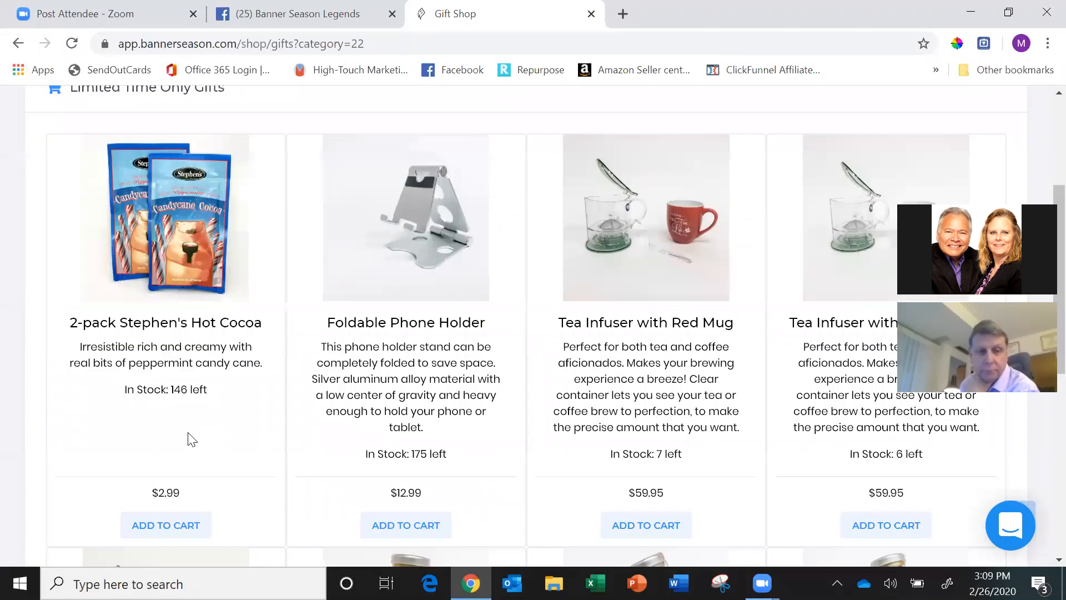
{"action": "left_click", "coordinate": [189, 441]}
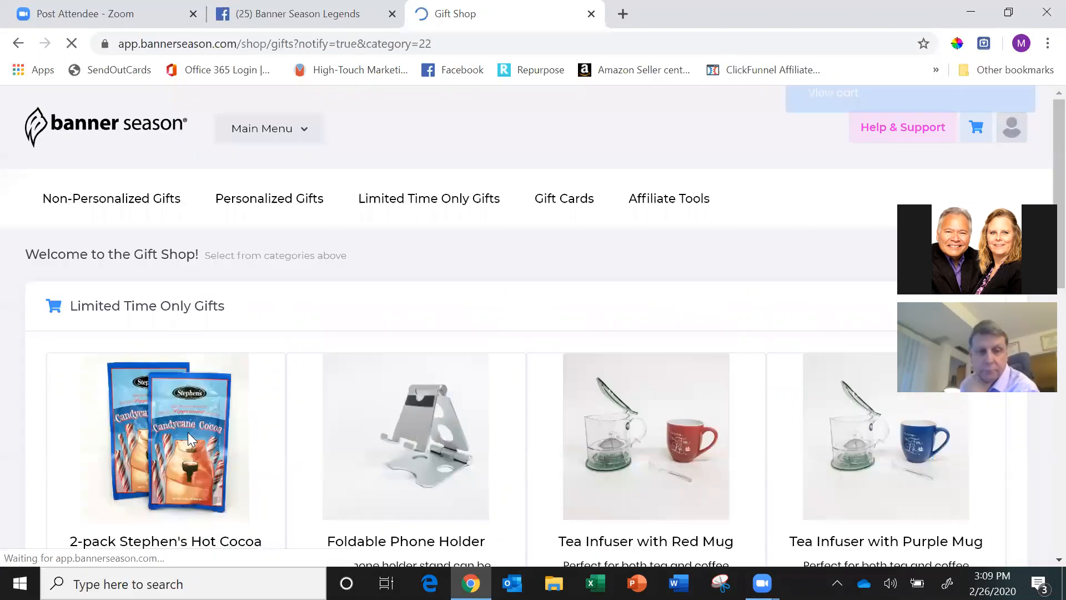
{"action": "left_click", "coordinate": [833, 139]}
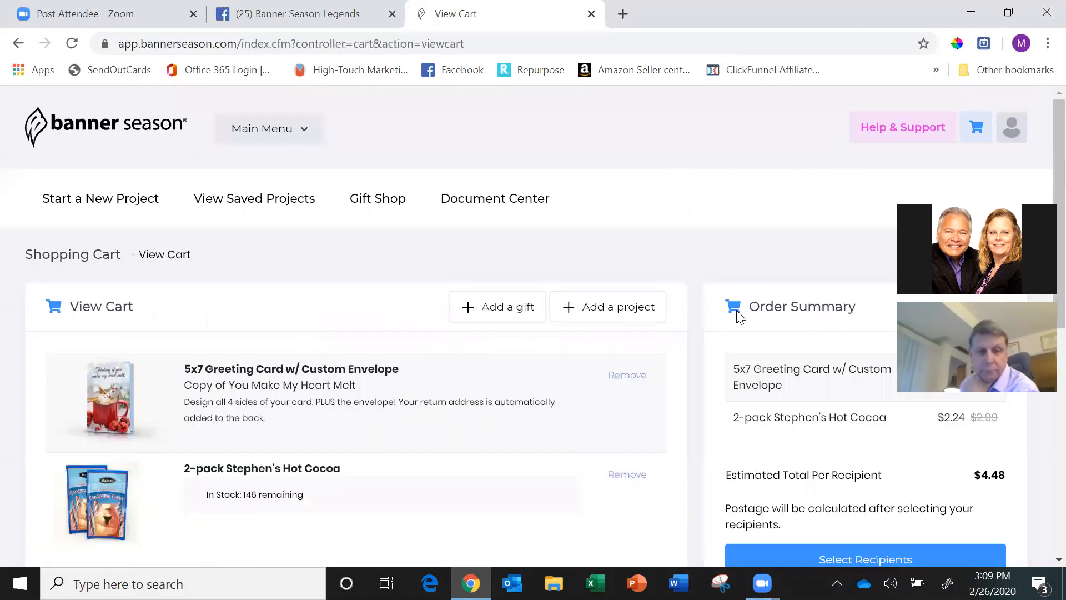
Proceed to recipient selection, search the contacts by the recipient's first name, and select the individual contact rather than the couple.
{"action": "scroll", "coordinate": [738, 317], "scroll_direction": "down", "scroll_amount": 3}
{"action": "left_click", "coordinate": [781, 352]}
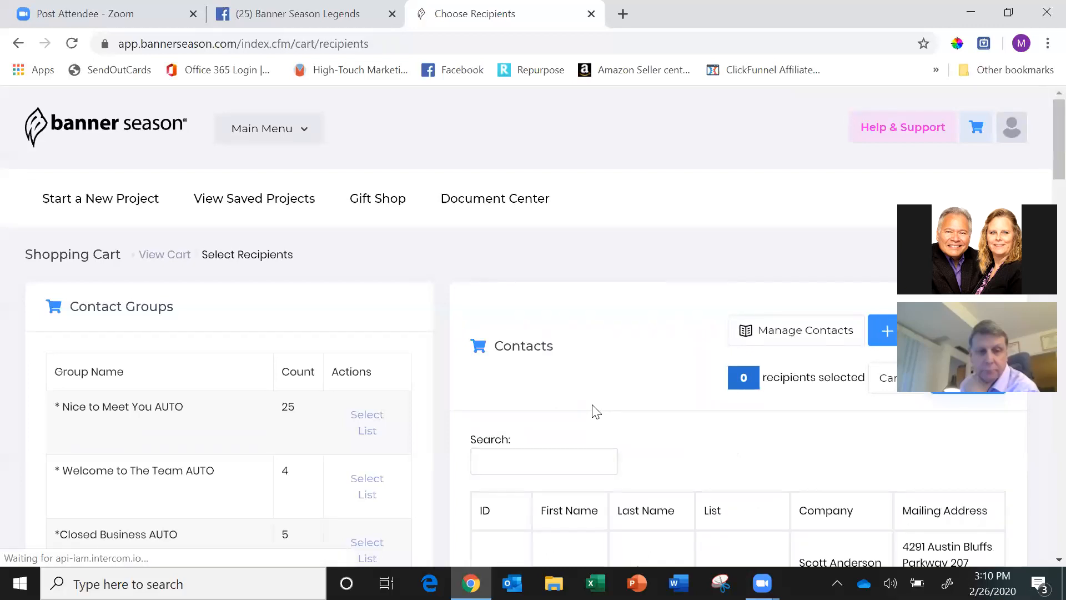
{"action": "left_click", "coordinate": [559, 468]}
{"action": "type", "text": "k"}
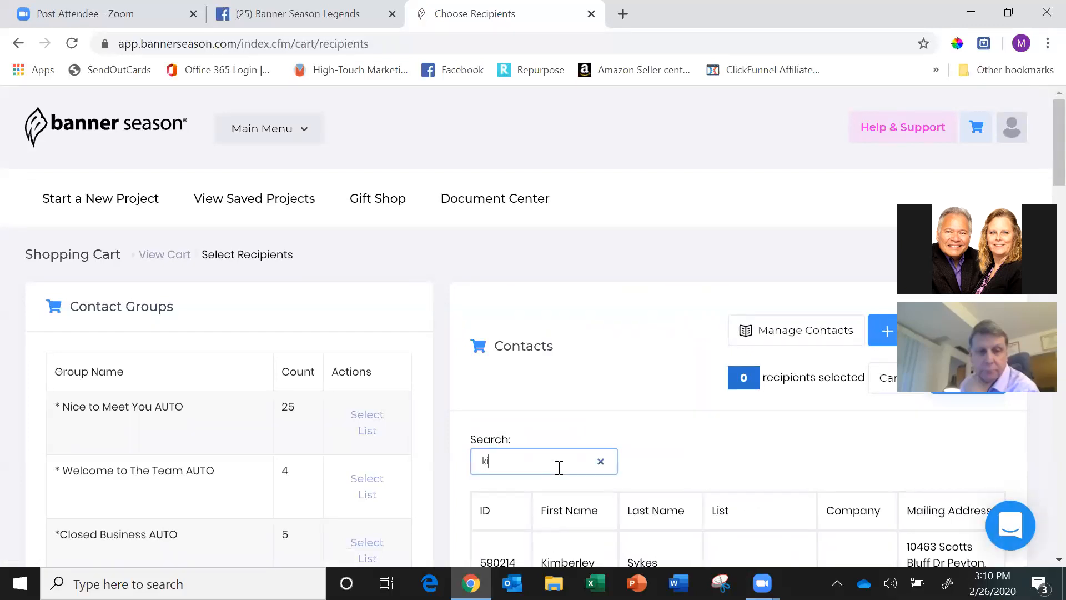
{"action": "type", "text": "irstin"}
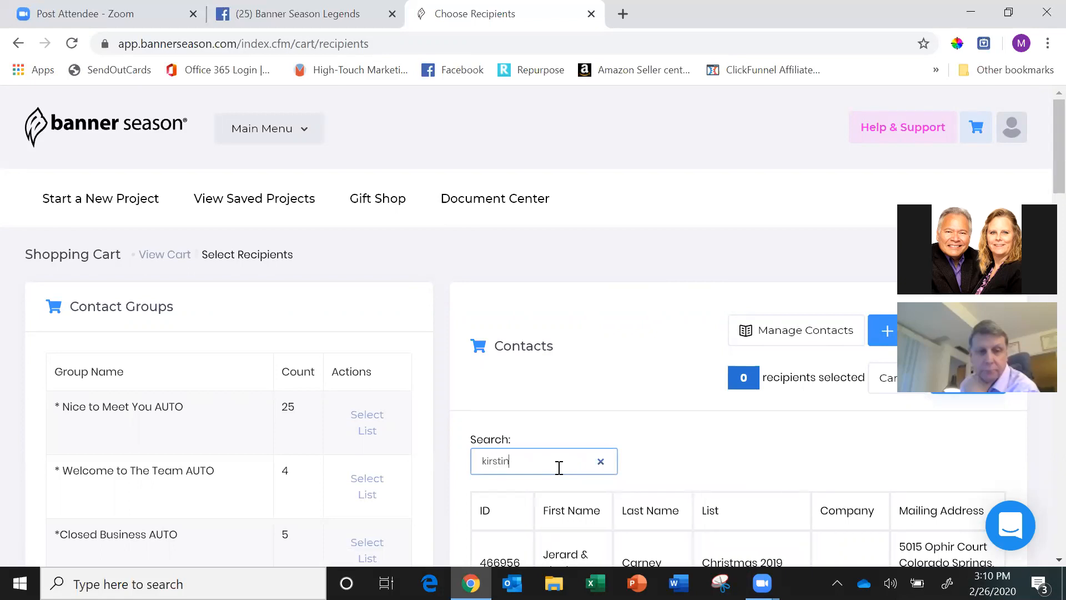
{"action": "scroll", "coordinate": [559, 467], "scroll_direction": "down", "scroll_amount": 5}
{"action": "left_click", "coordinate": [506, 388]}
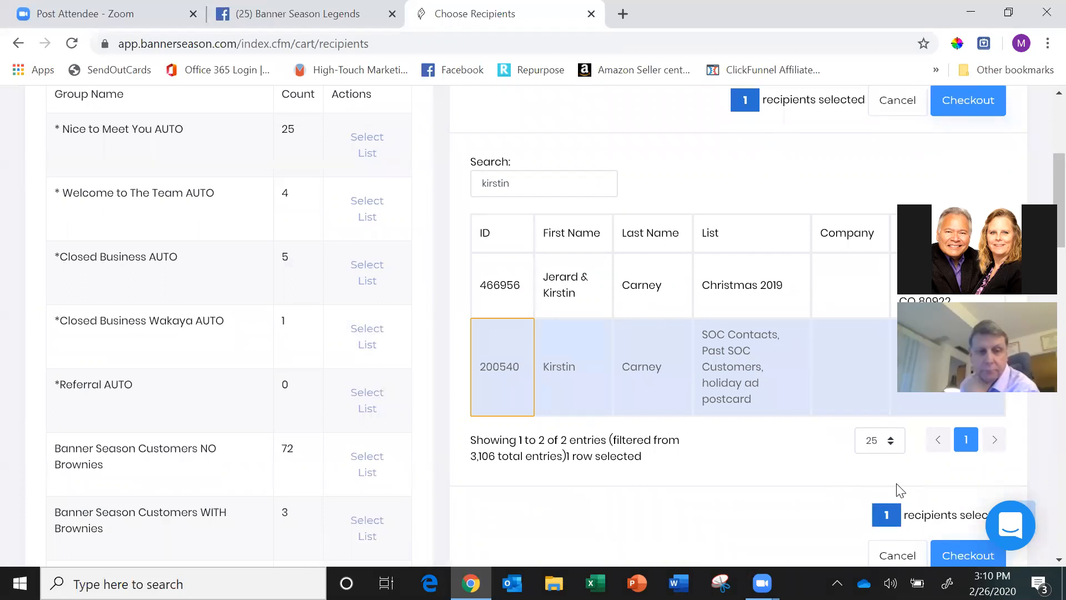
Proceed to checkout with the selected recipient and reload the checkout page, resubmitting the form.
{"action": "left_click", "coordinate": [967, 555]}
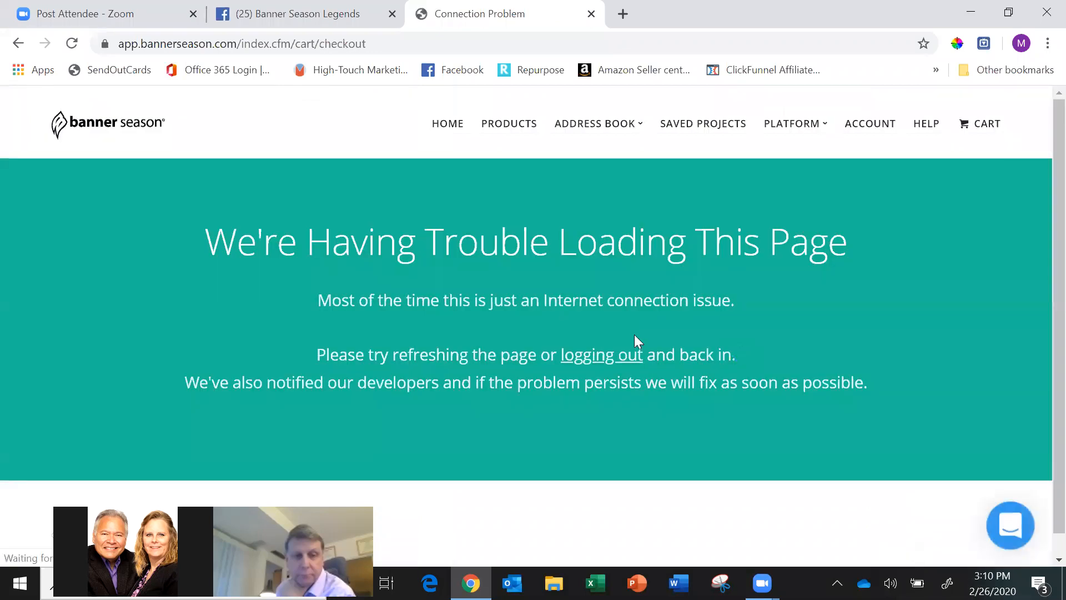
{"action": "left_click", "coordinate": [77, 42]}
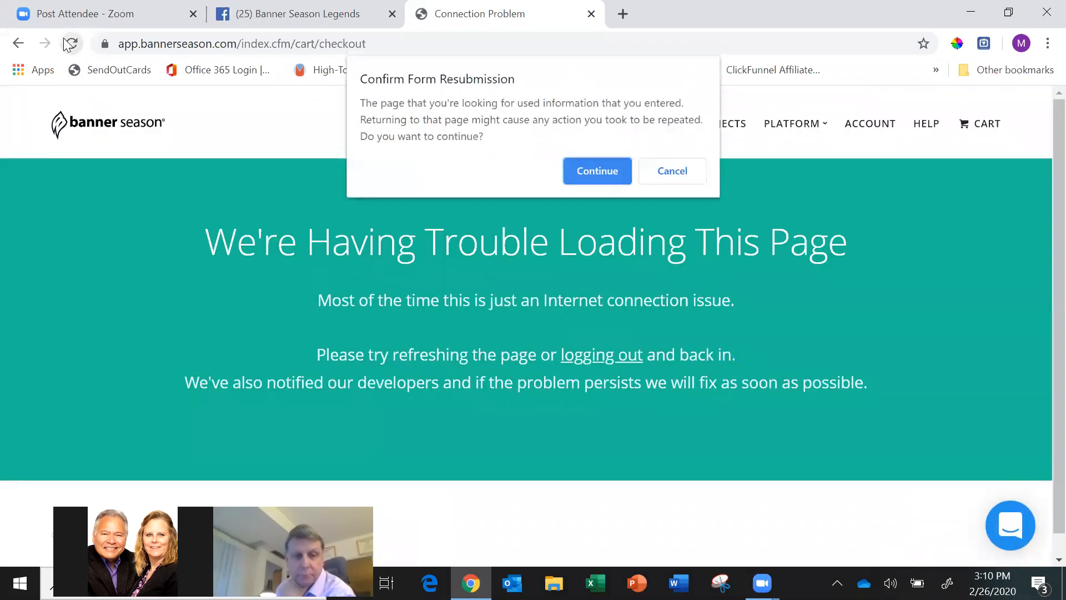
{"action": "left_click", "coordinate": [608, 174]}
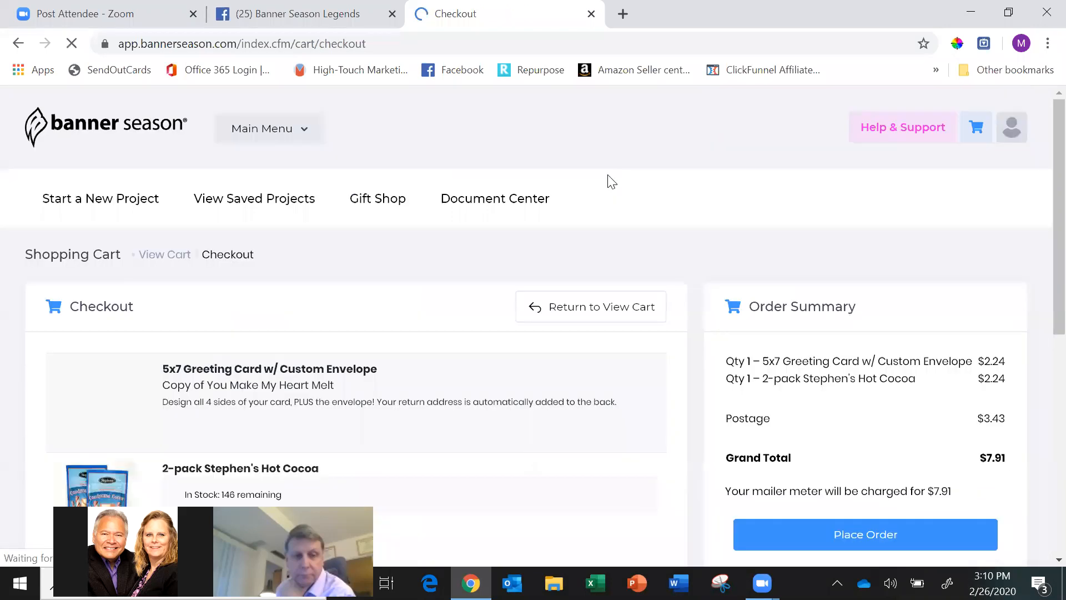
Review the checkout items and recipient, and place the order for the card and hot cocoa.
{"action": "scroll", "coordinate": [611, 181], "scroll_direction": "down", "scroll_amount": 5}
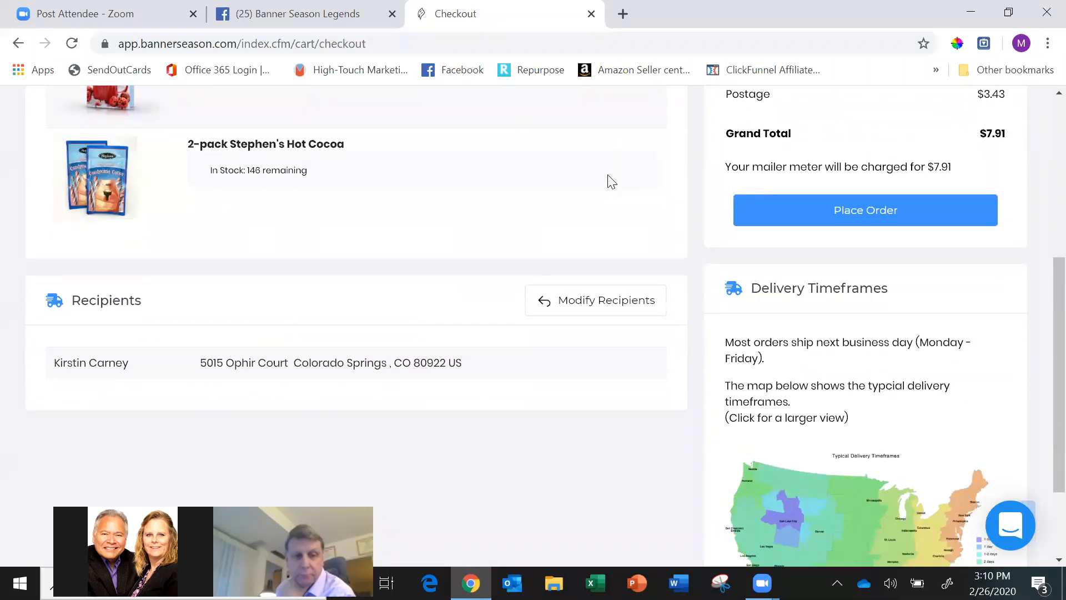
{"action": "left_click", "coordinate": [865, 211]}
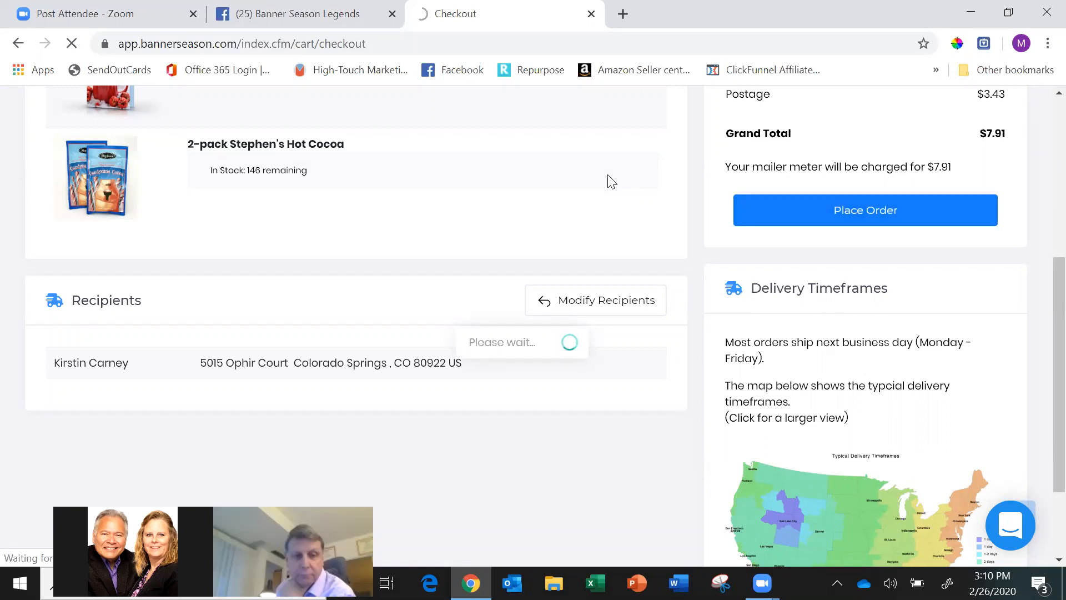
{"action": "scroll", "coordinate": [611, 182], "scroll_direction": "up", "scroll_amount": 2}
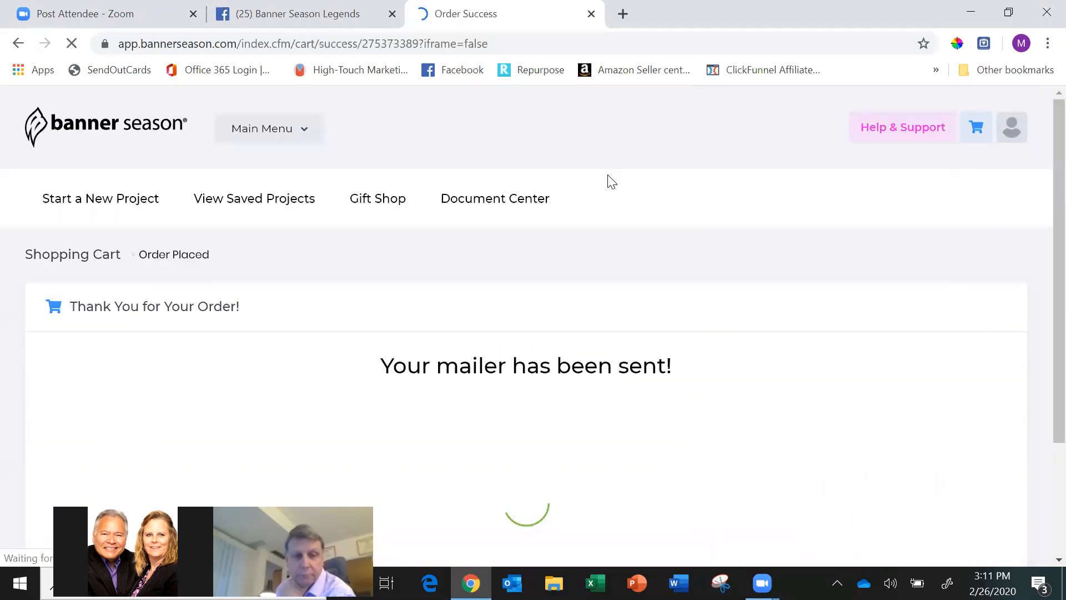
{"action": "scroll", "coordinate": [612, 182], "scroll_direction": "down", "scroll_amount": 3}
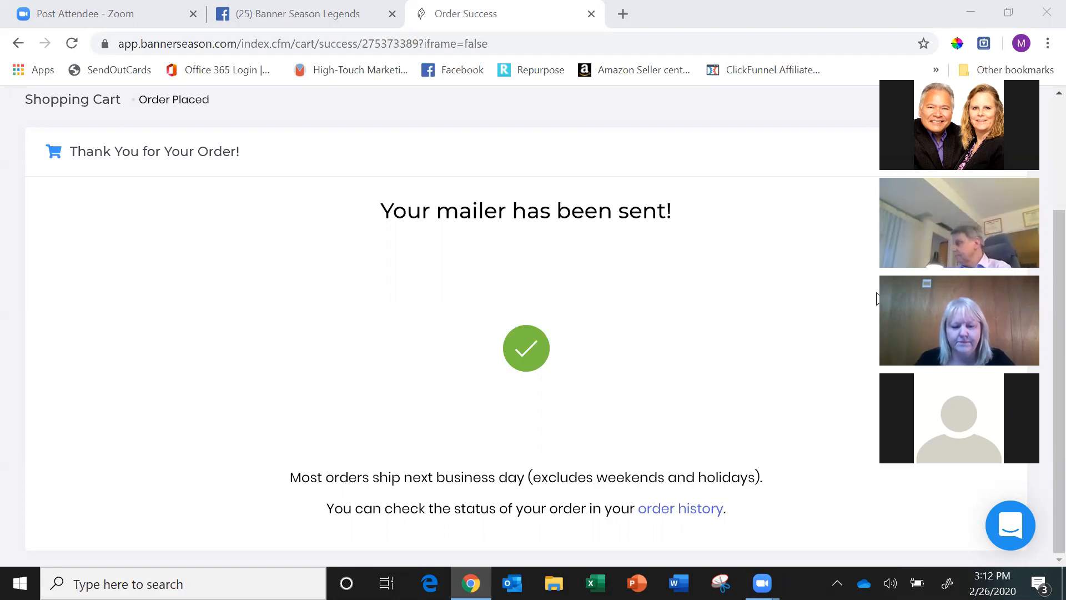
Go to the Design Store from the home dashboard and try the filter for free designs only.
{"action": "scroll", "coordinate": [877, 298], "scroll_direction": "up", "scroll_amount": 3}
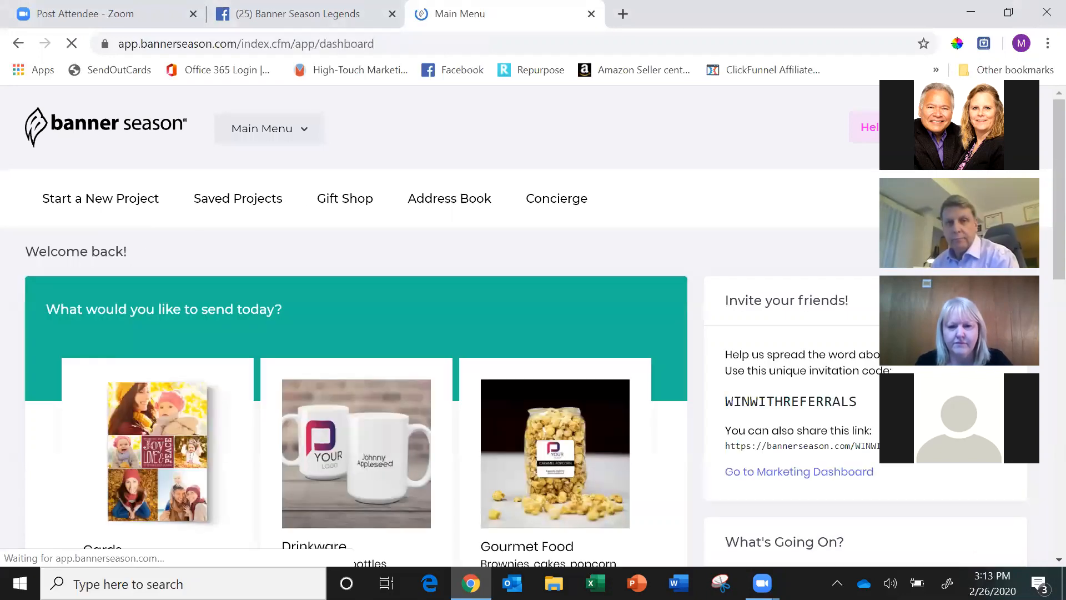
{"action": "left_click", "coordinate": [269, 129]}
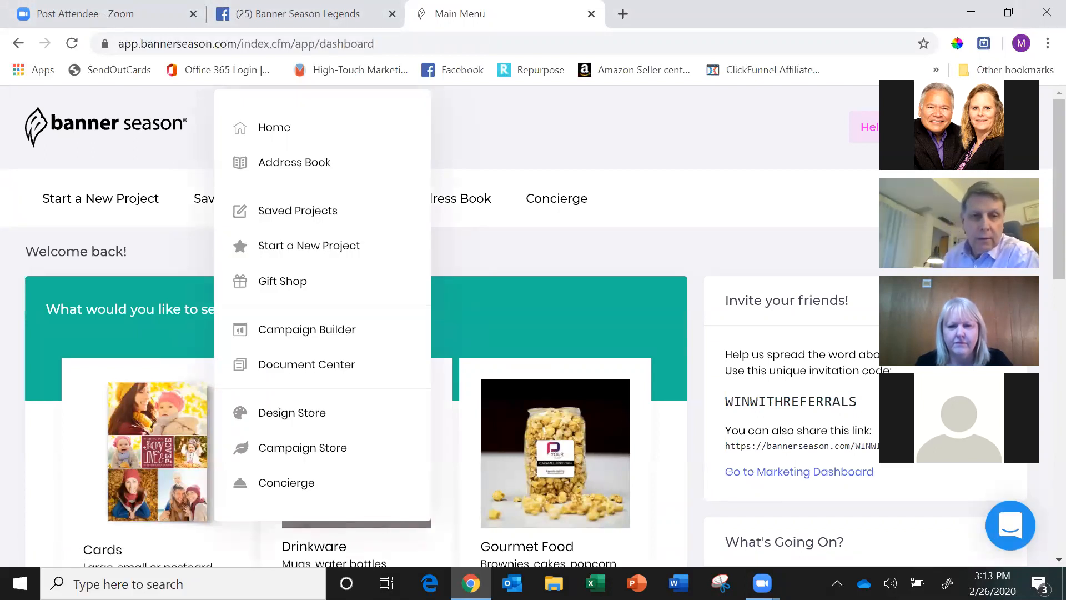
{"action": "left_click", "coordinate": [292, 413]}
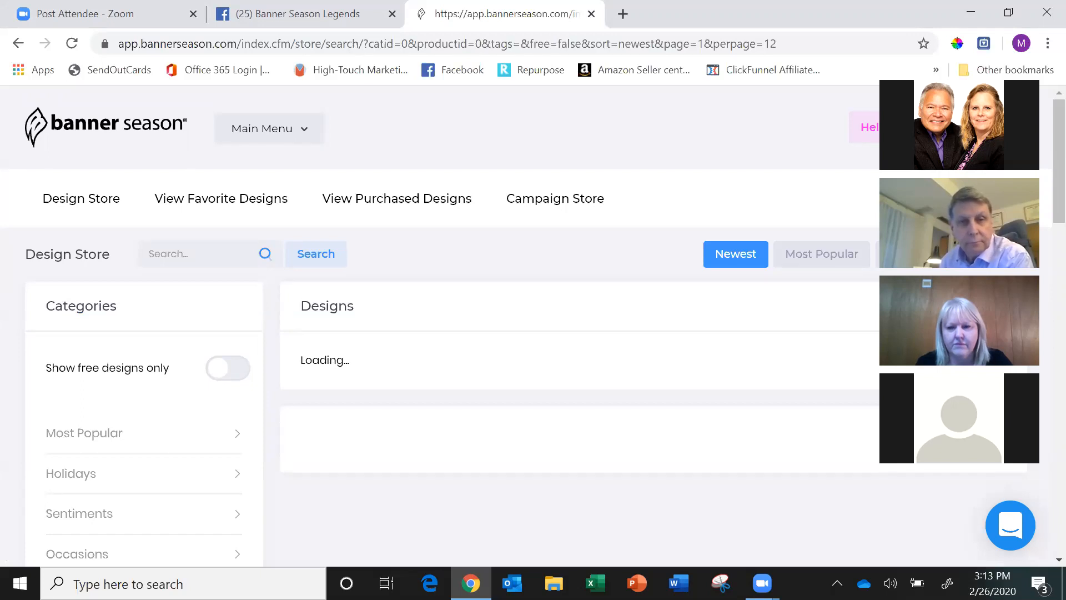
{"action": "left_click", "coordinate": [227, 368]}
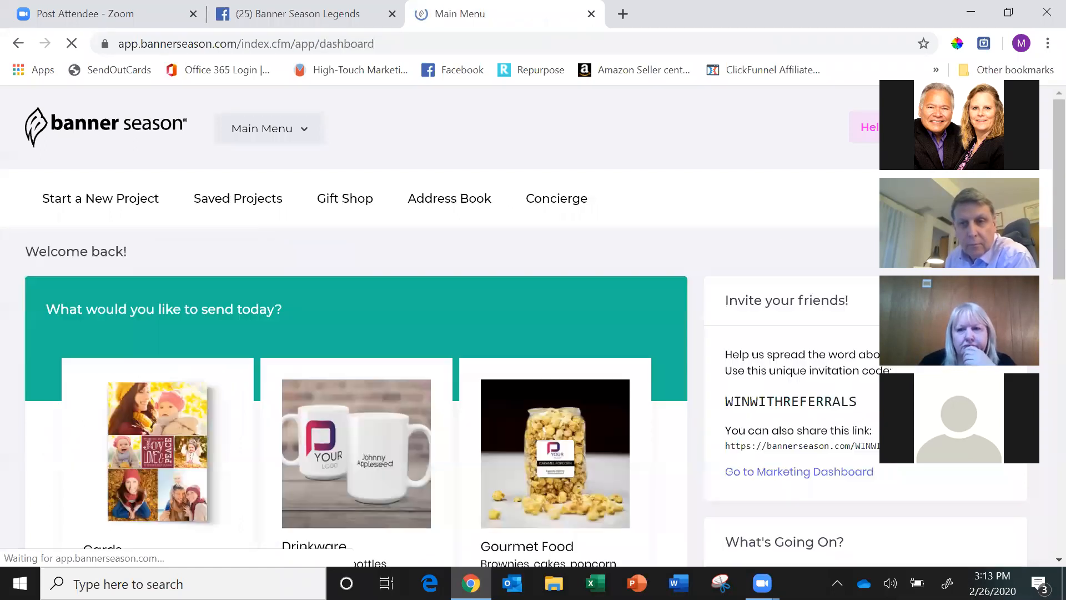
Open the 5x7 Greeting Card template gallery from the Cards products and look through its thank-you, birthday and holiday designs.
{"action": "scroll", "coordinate": [439, 325], "scroll_direction": "down", "scroll_amount": 2}
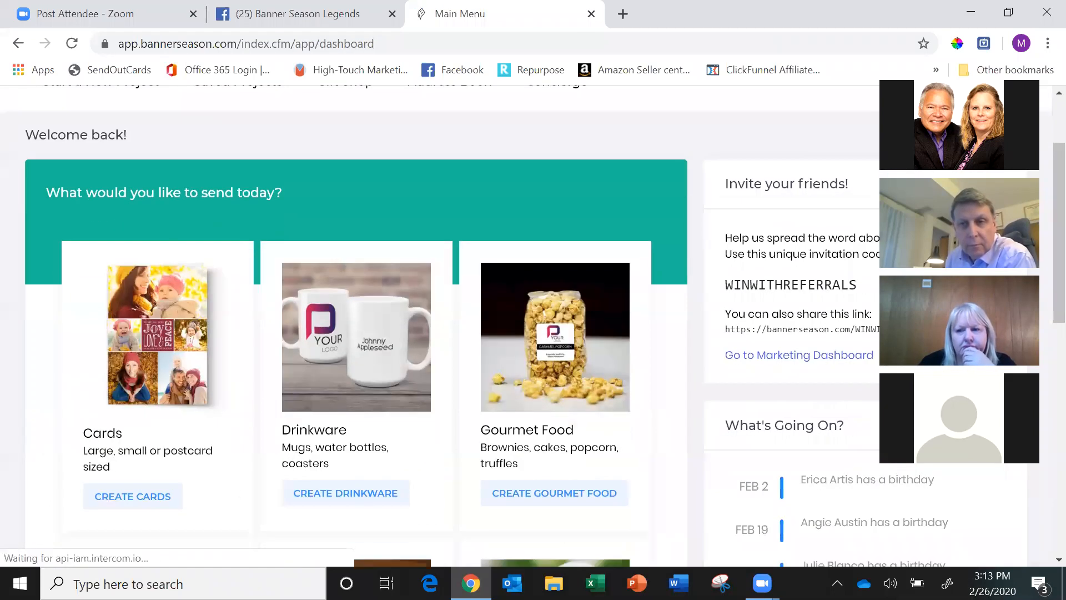
{"action": "left_click", "coordinate": [133, 496]}
{"action": "scroll", "coordinate": [440, 326], "scroll_direction": "down", "scroll_amount": 4}
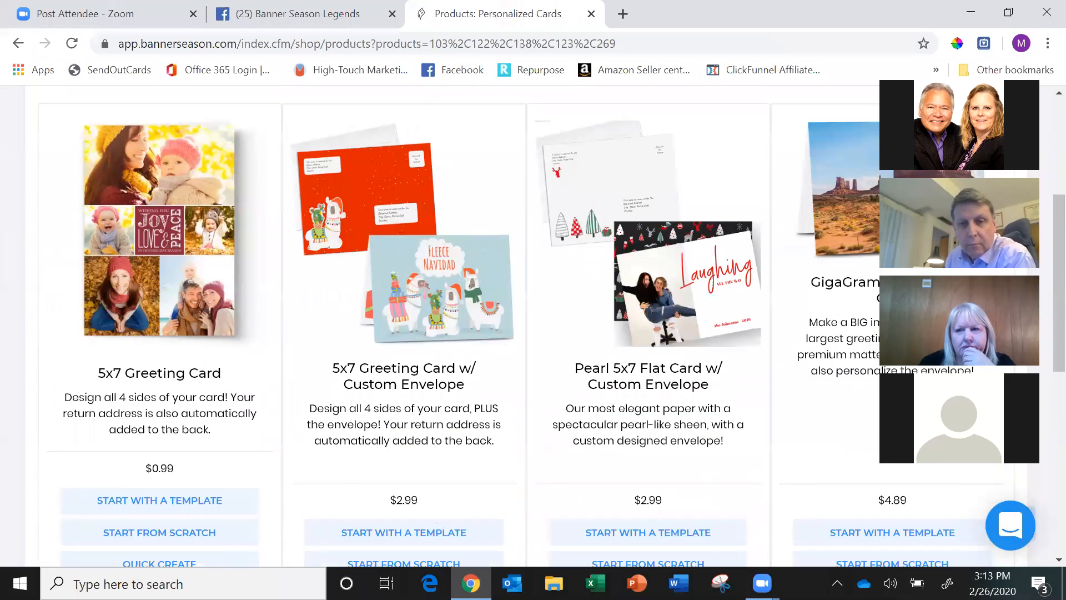
{"action": "scroll", "coordinate": [440, 326], "scroll_direction": "down", "scroll_amount": 2}
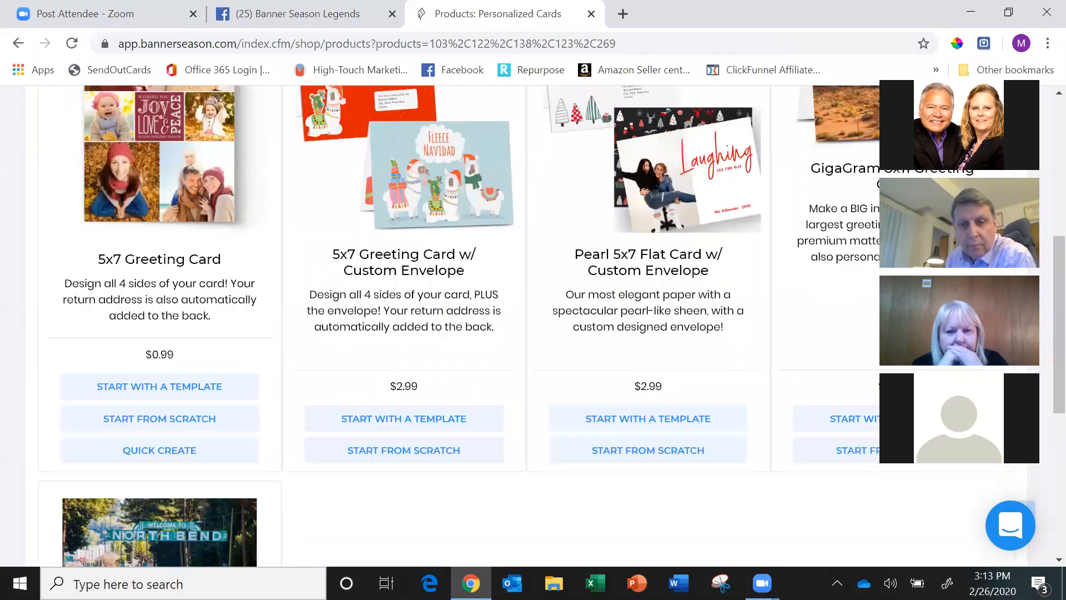
{"action": "left_click", "coordinate": [159, 418]}
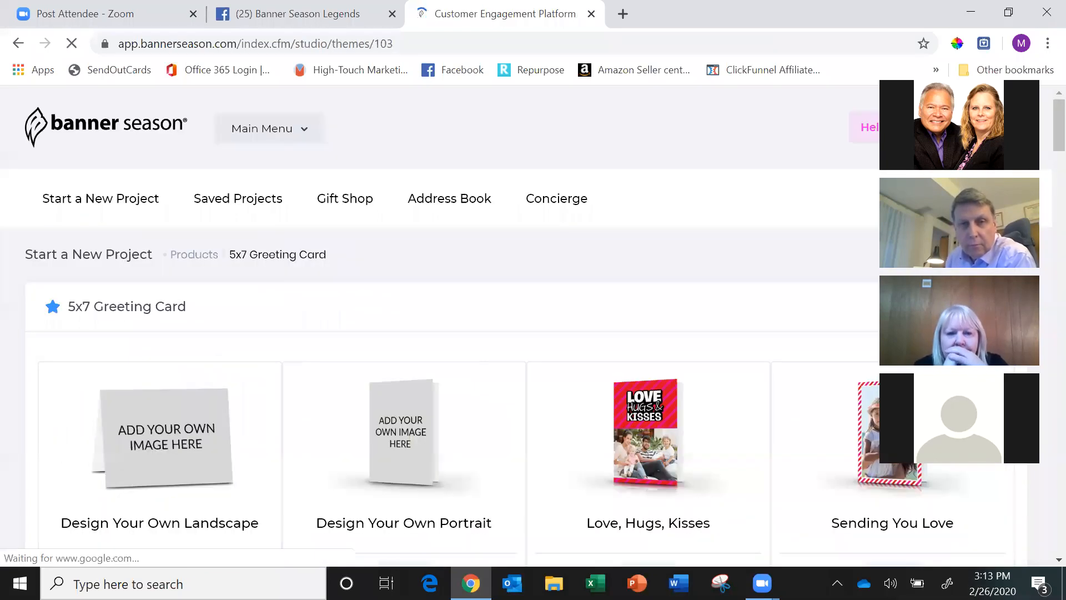
{"action": "scroll", "coordinate": [440, 326], "scroll_direction": "down", "scroll_amount": 2}
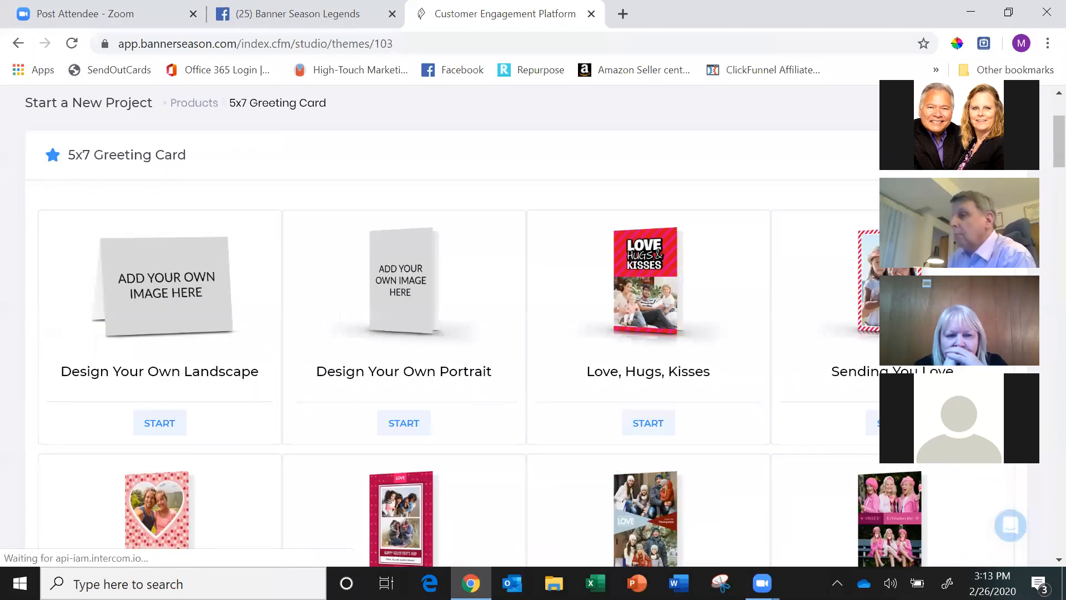
{"action": "scroll", "coordinate": [444, 322], "scroll_direction": "down", "scroll_amount": 10}
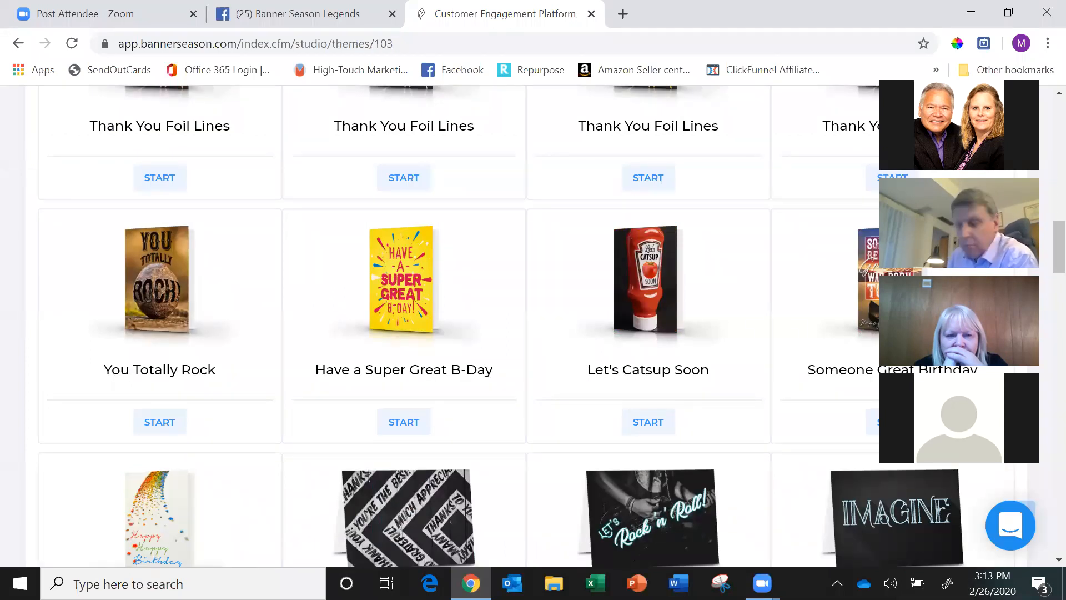
{"action": "scroll", "coordinate": [444, 322], "scroll_direction": "down", "scroll_amount": 10}
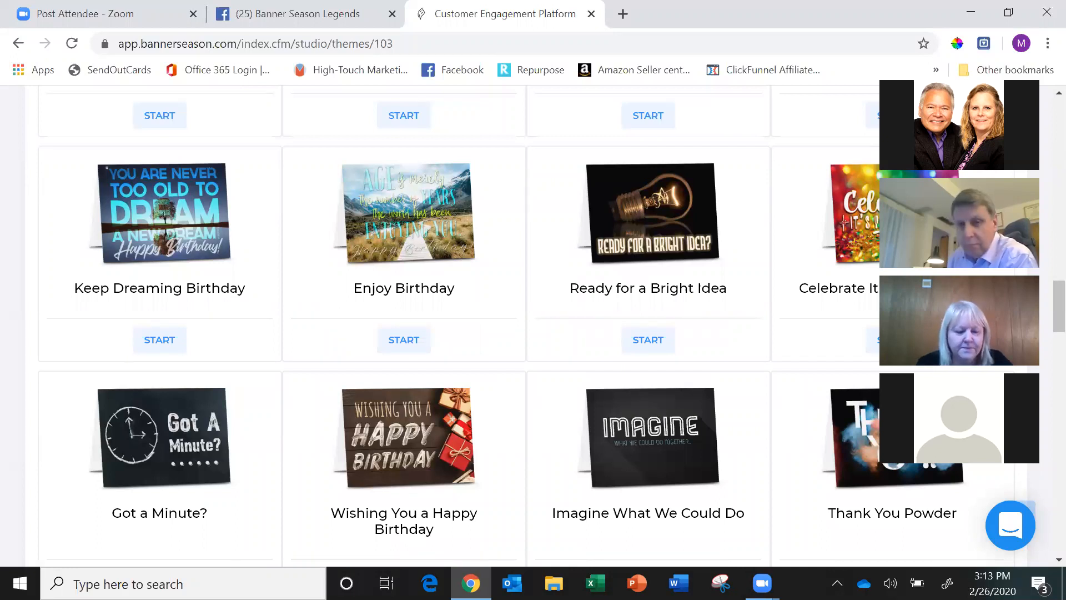
{"action": "scroll", "coordinate": [444, 322], "scroll_direction": "down", "scroll_amount": 15}
{"action": "scroll", "coordinate": [445, 322], "scroll_direction": "down", "scroll_amount": 2}
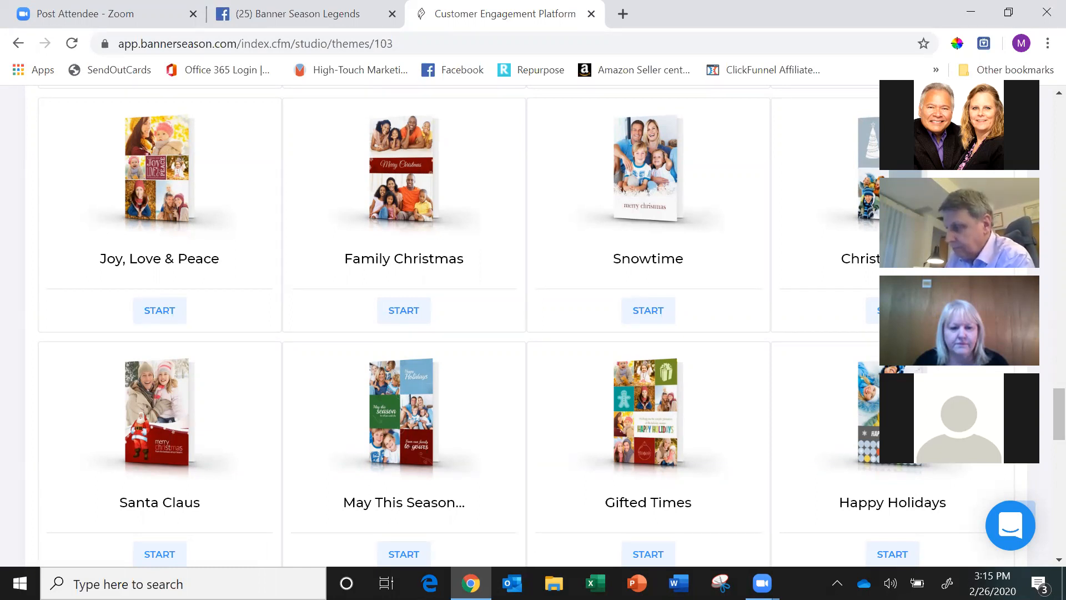
Open the support chat and look back up through the holiday designs in the template gallery.
{"action": "left_click", "coordinate": [1011, 526]}
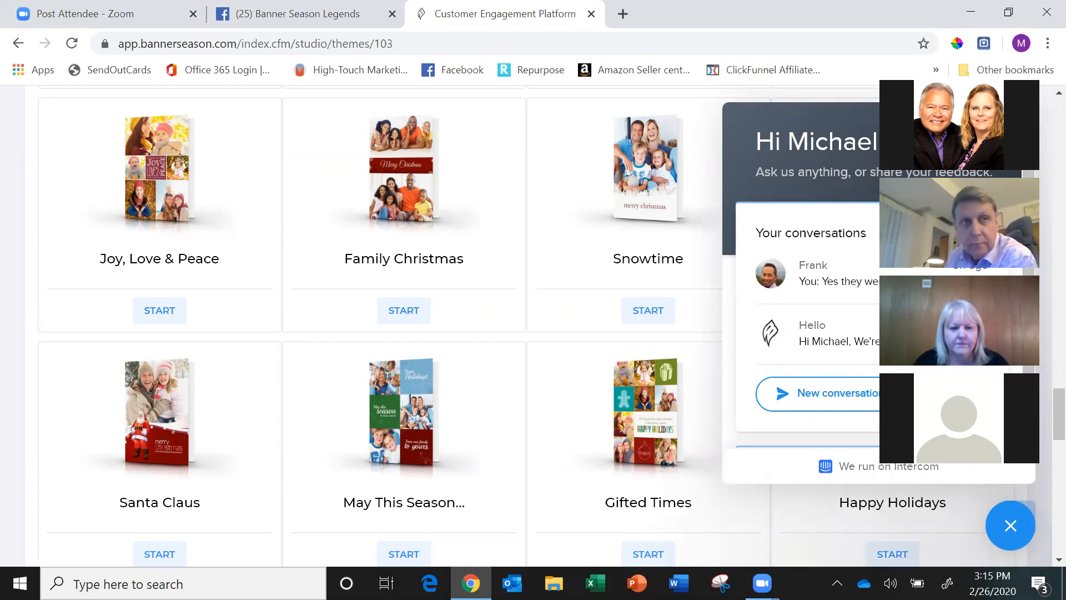
{"action": "scroll", "coordinate": [378, 322], "scroll_direction": "up", "scroll_amount": 2}
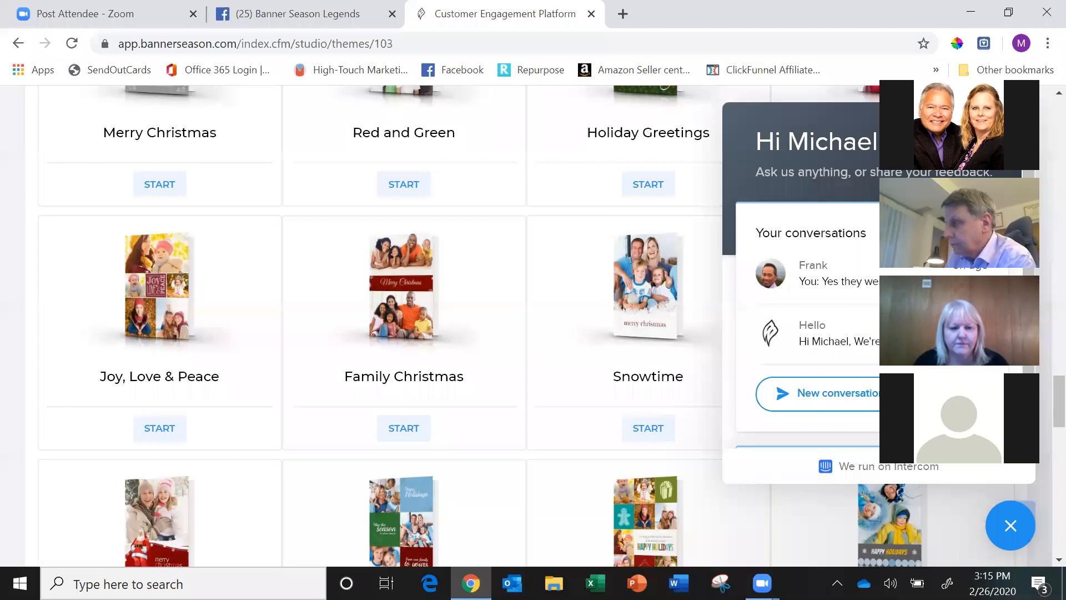
{"action": "scroll", "coordinate": [378, 322], "scroll_direction": "up", "scroll_amount": 20}
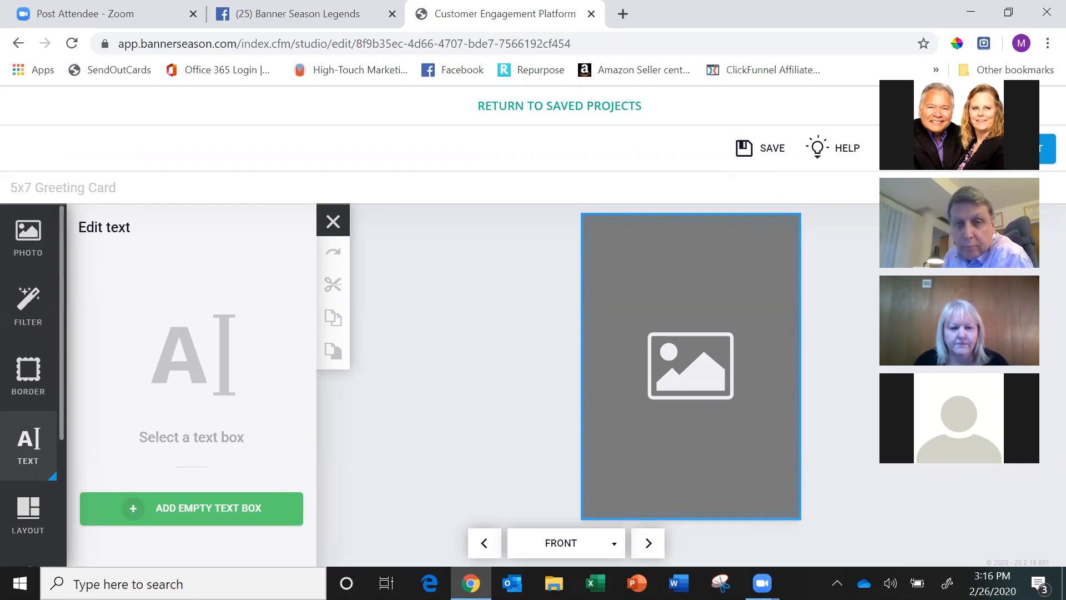
Add two empty text boxes to the front of the blank 5x7 greeting card, moving one to the lower part of the card.
{"action": "left_click", "coordinate": [191, 508]}
{"action": "left_click", "coordinate": [191, 531]}
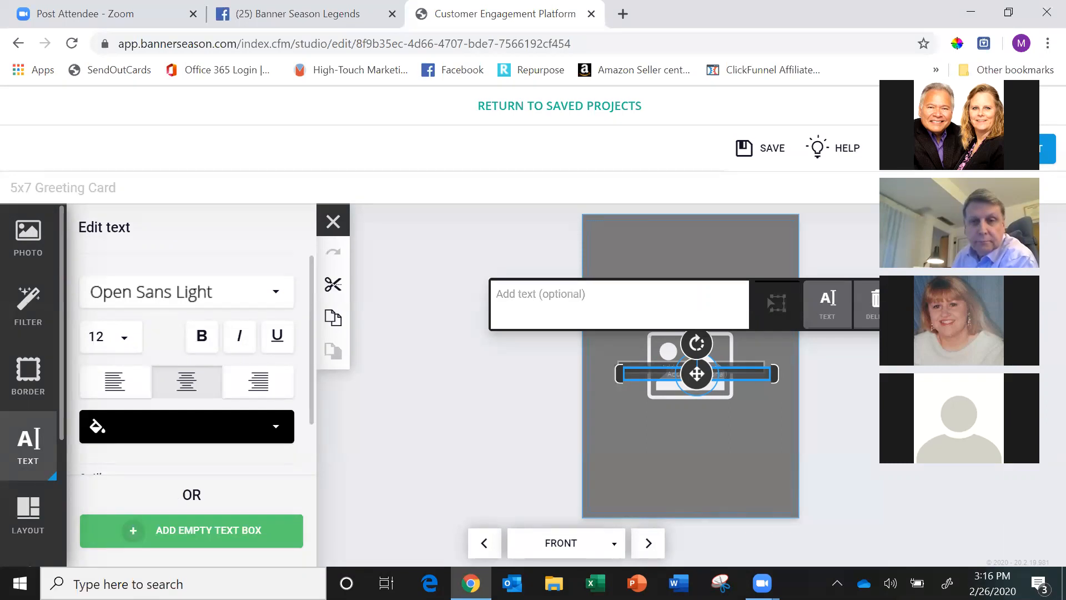
{"action": "left_click_drag", "start_coordinate": [696, 389], "coordinate": [679, 455]}
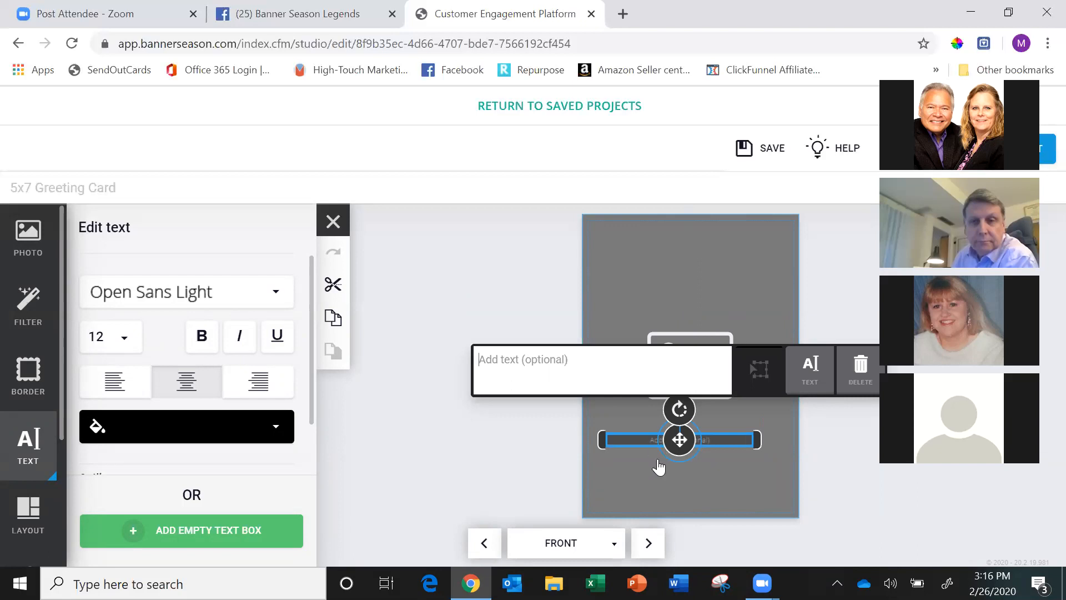
{"action": "left_click_drag", "start_coordinate": [666, 407], "coordinate": [683, 385]}
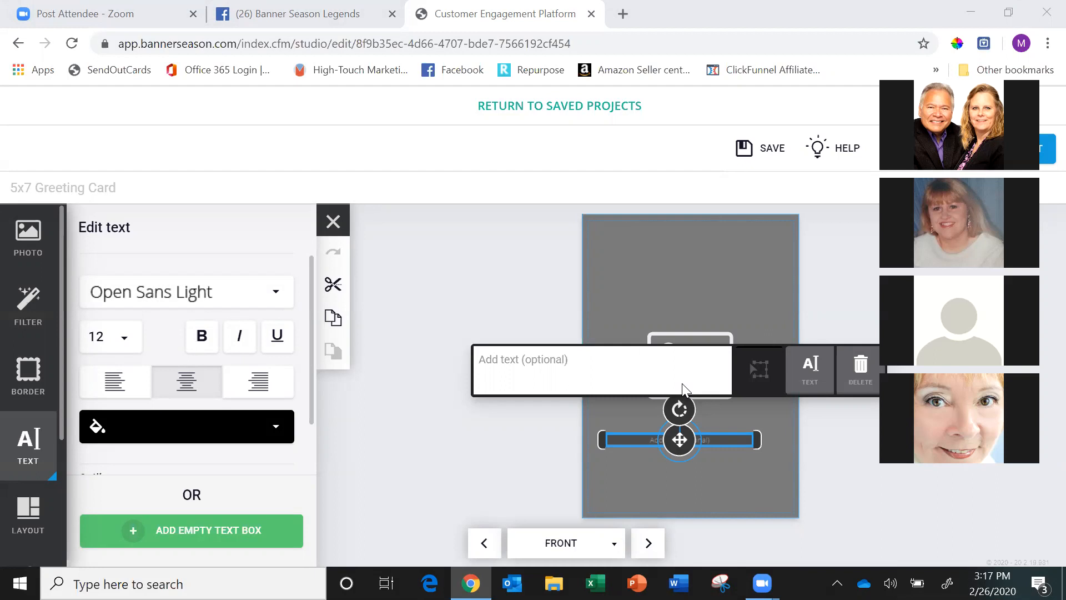
{"action": "left_click", "coordinate": [850, 444]}
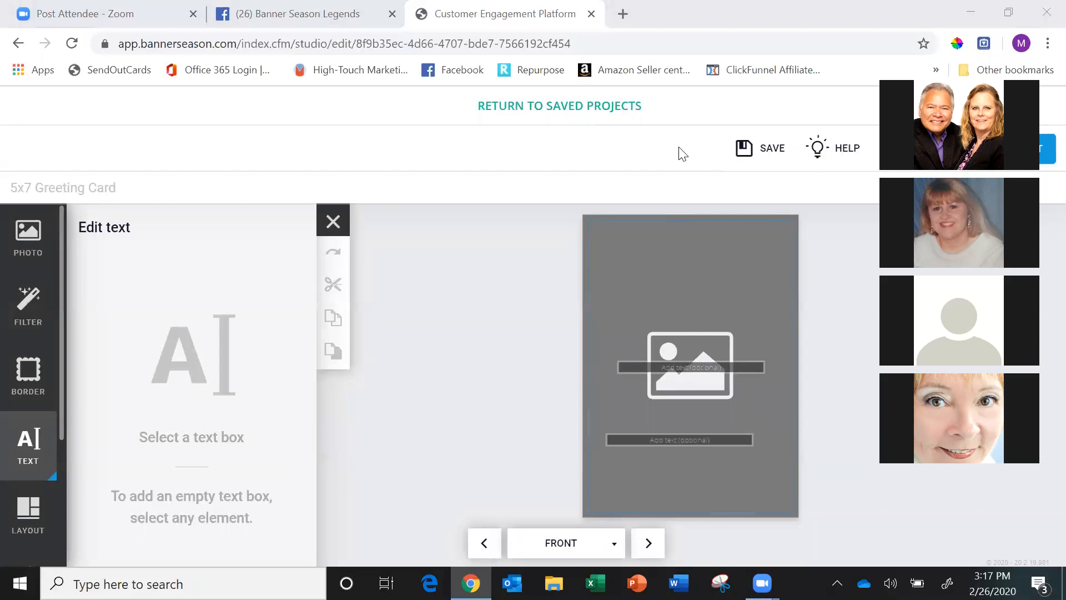
Leave the card editor for the saved projects and go to the Campaign Builder.
{"action": "left_click", "coordinate": [542, 107]}
{"action": "left_click", "coordinate": [616, 136]}
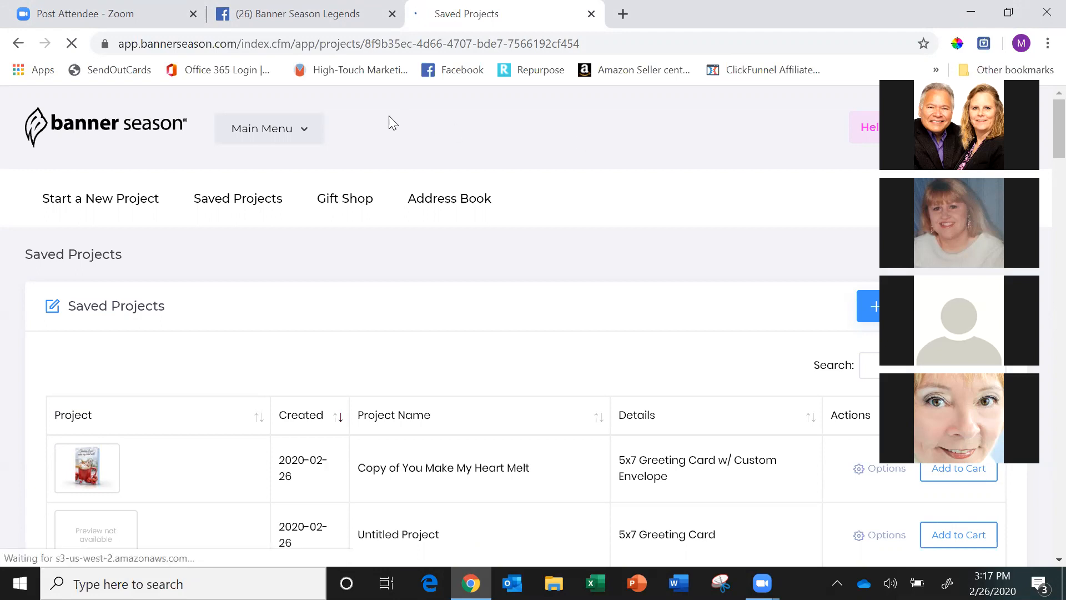
{"action": "left_click", "coordinate": [312, 131]}
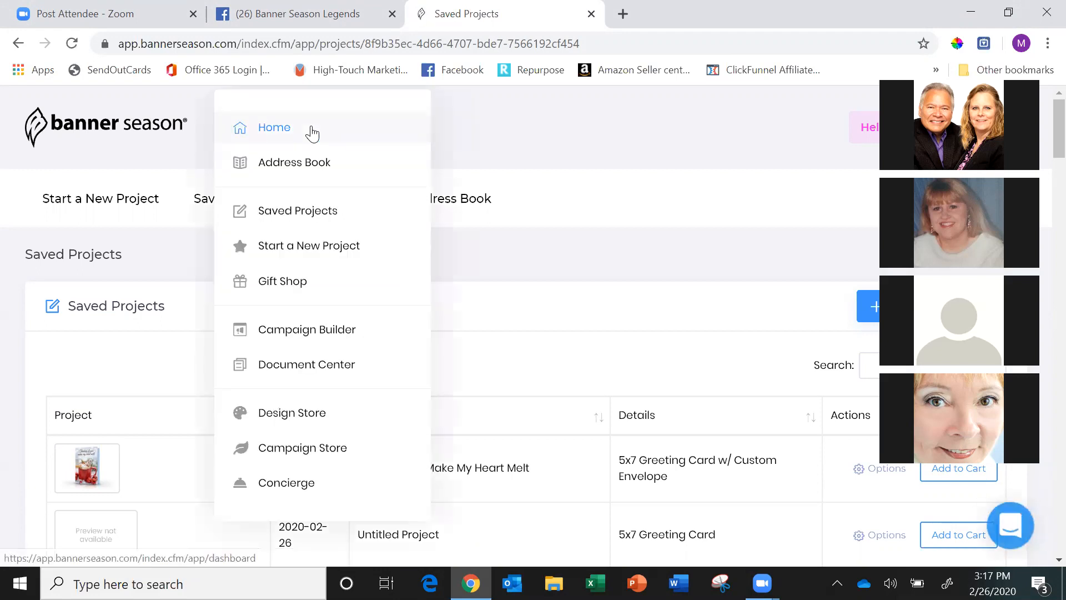
{"action": "left_click", "coordinate": [327, 340]}
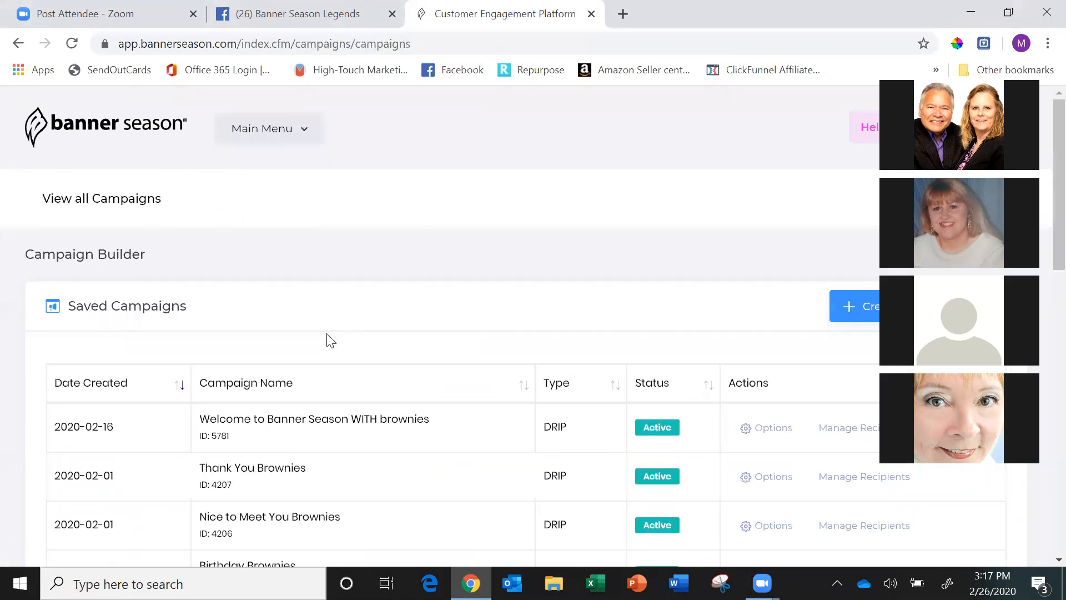
Create a new campaign named 2020 Birthday with the Birthday campaign type.
{"action": "left_click", "coordinate": [866, 314]}
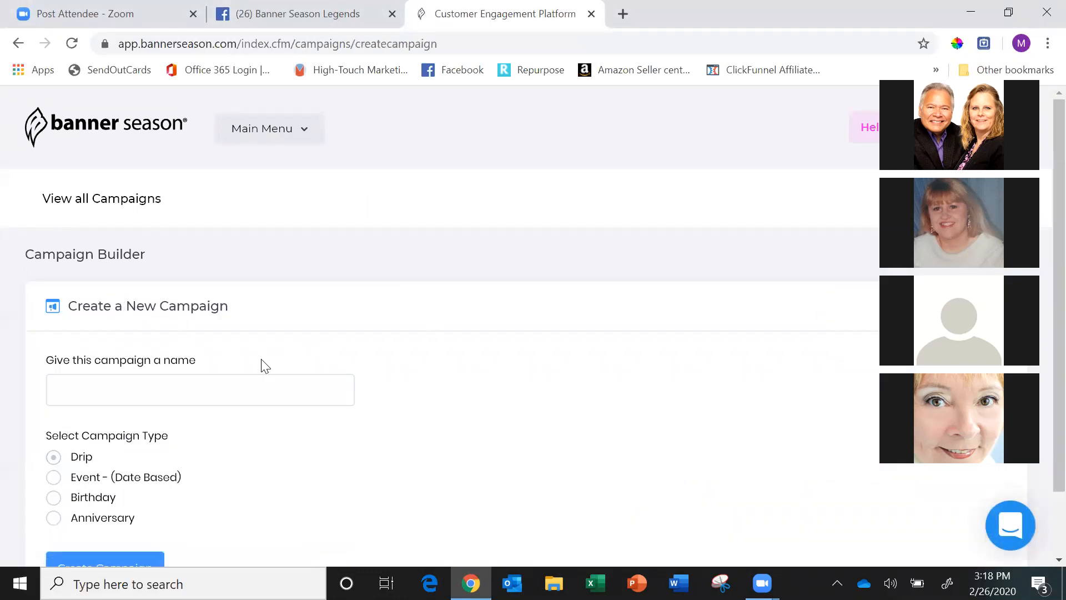
{"action": "left_click", "coordinate": [247, 383]}
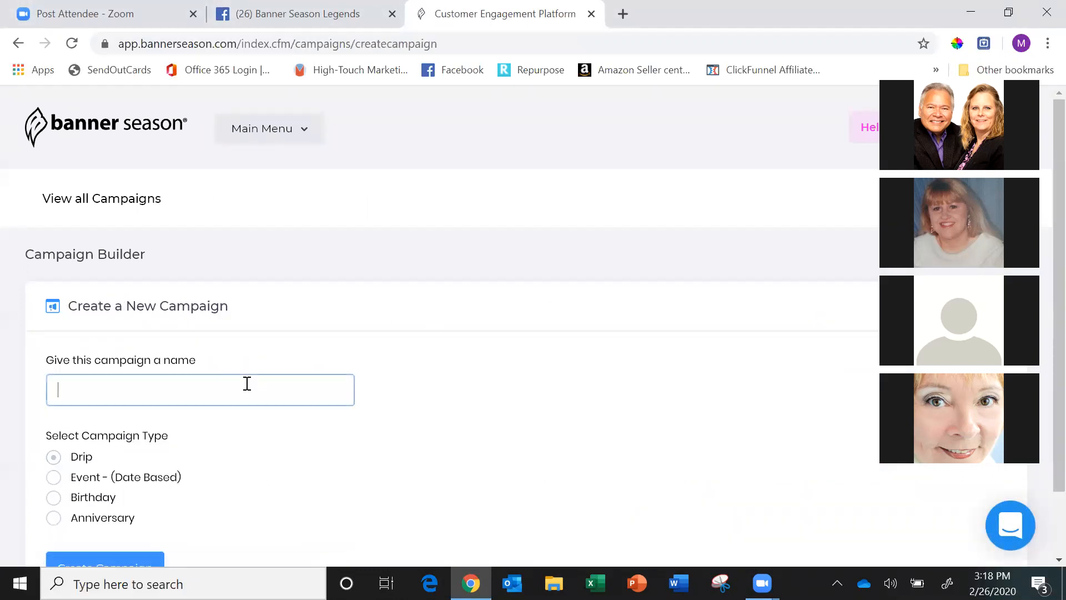
{"action": "type", "text": "2020 Birthday"}
{"action": "scroll", "coordinate": [247, 384], "scroll_direction": "down", "scroll_amount": 2}
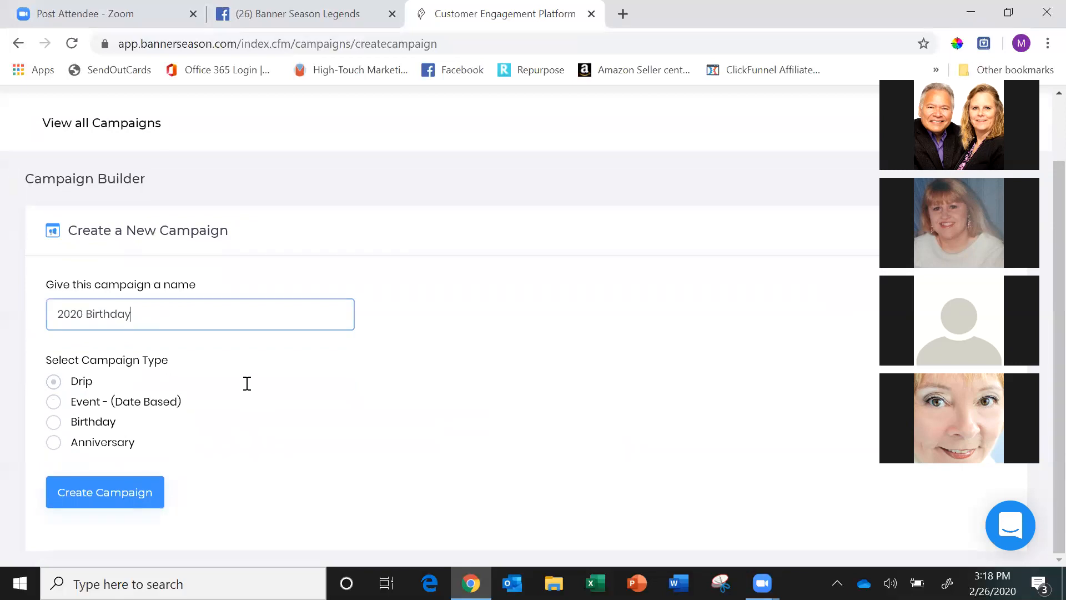
{"action": "left_click", "coordinate": [54, 422]}
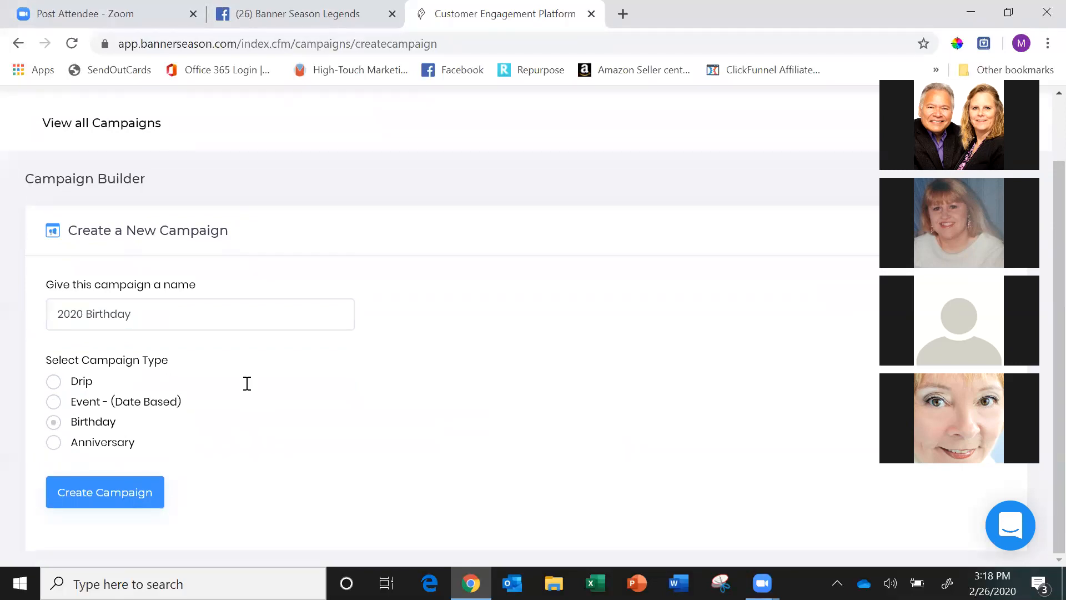
{"action": "left_click", "coordinate": [131, 499]}
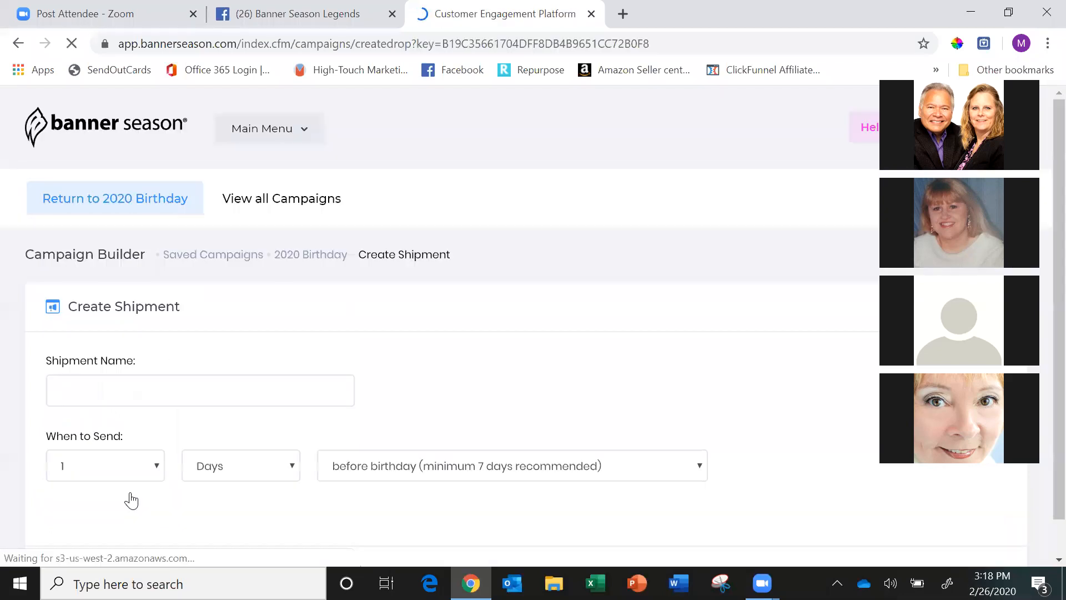
Name the campaign's shipment 2020 Birthday.
{"action": "type", "text": "2"}
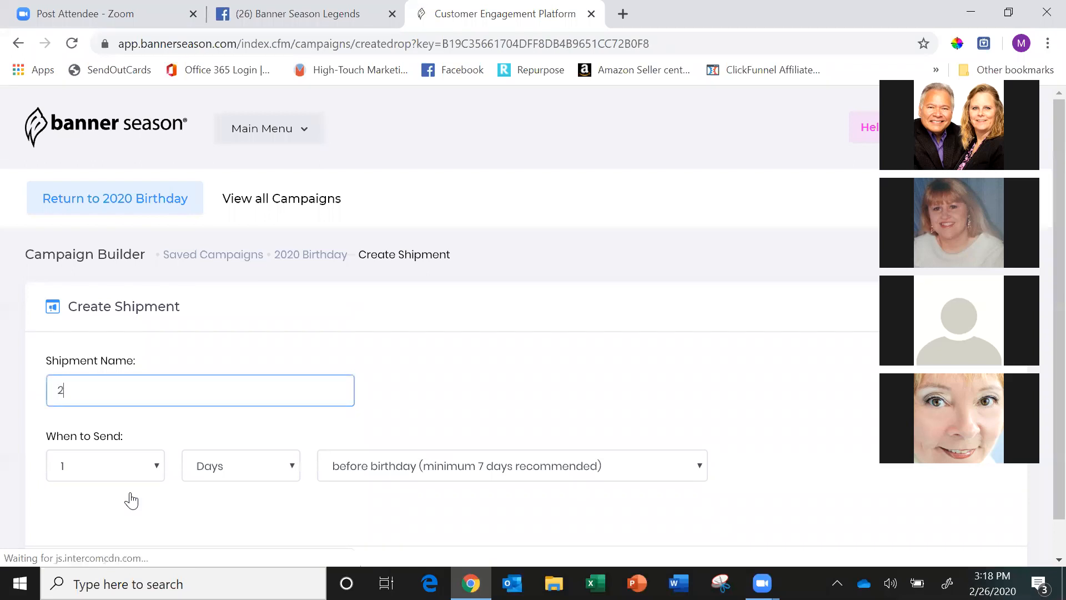
{"action": "type", "text": "020 Birthfy"}
{"action": "key", "text": "BackSpace"}
{"action": "key", "text": "BackSpace"}
{"action": "type", "text": "DAY"}
{"action": "key", "text": "BackSpace"}
{"action": "key", "text": "BackSpace"}
{"action": "key", "text": "BackSpace"}
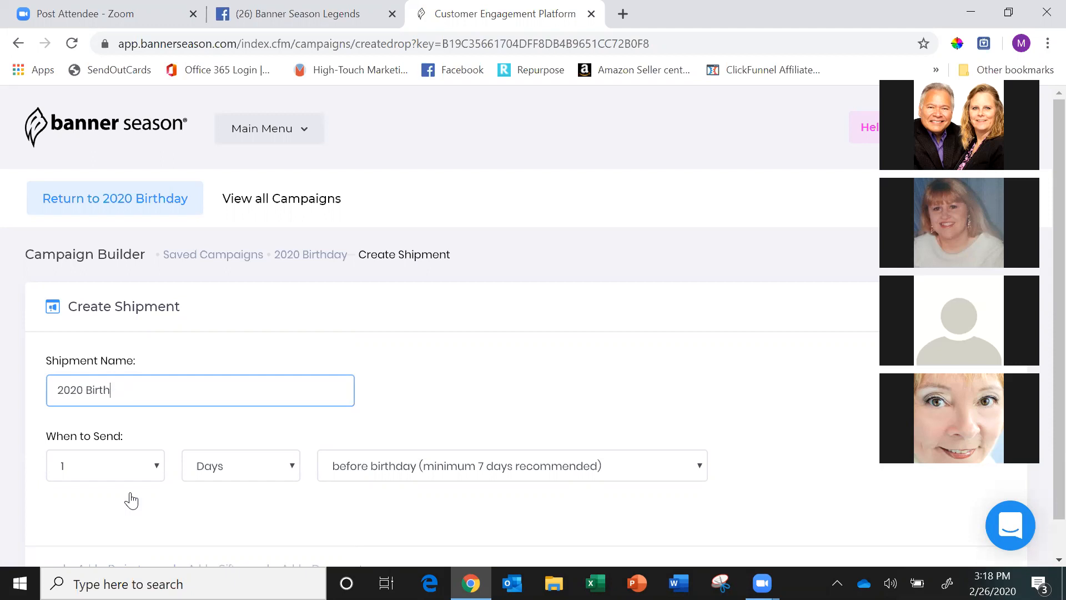
{"action": "type", "text": "day"}
Set the shipment to be sent 5 days before the birthday.
{"action": "scroll", "coordinate": [131, 500], "scroll_direction": "down", "scroll_amount": 1}
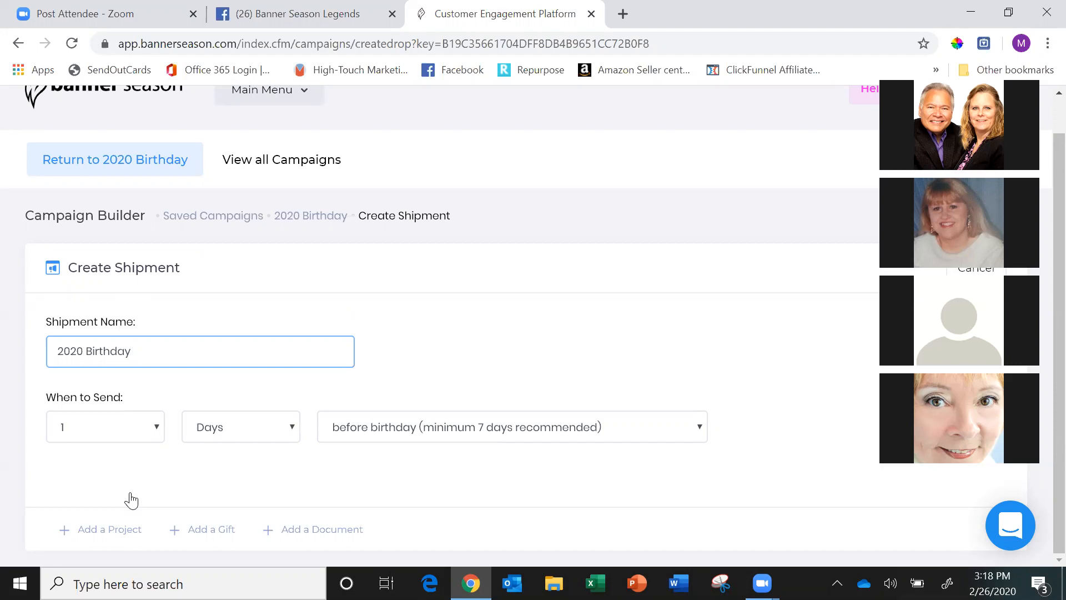
{"action": "left_click", "coordinate": [116, 427]}
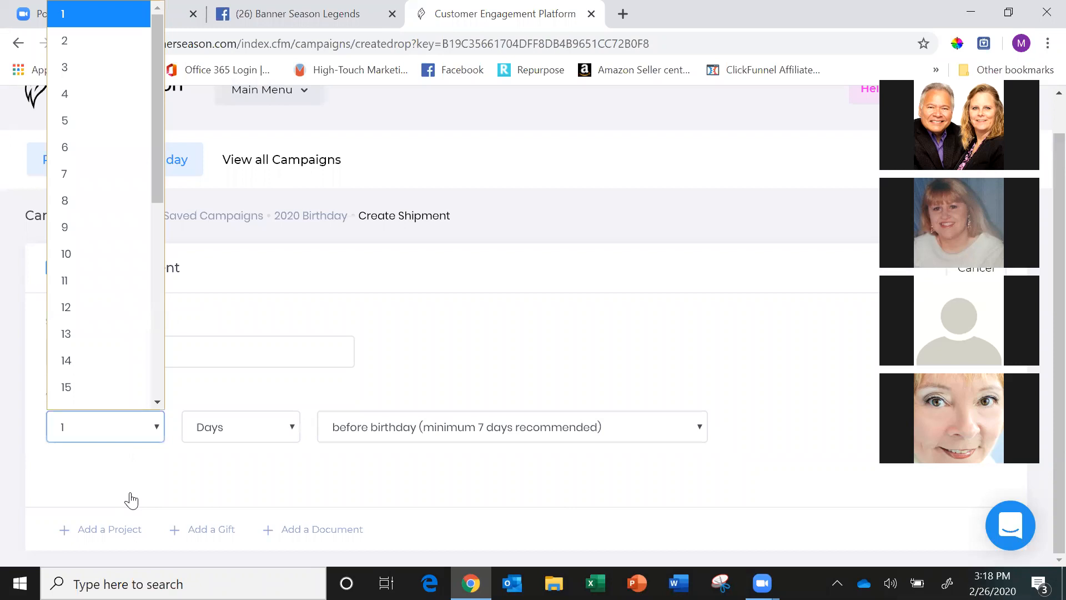
{"action": "key", "text": "5"}
{"action": "key", "text": "Return"}
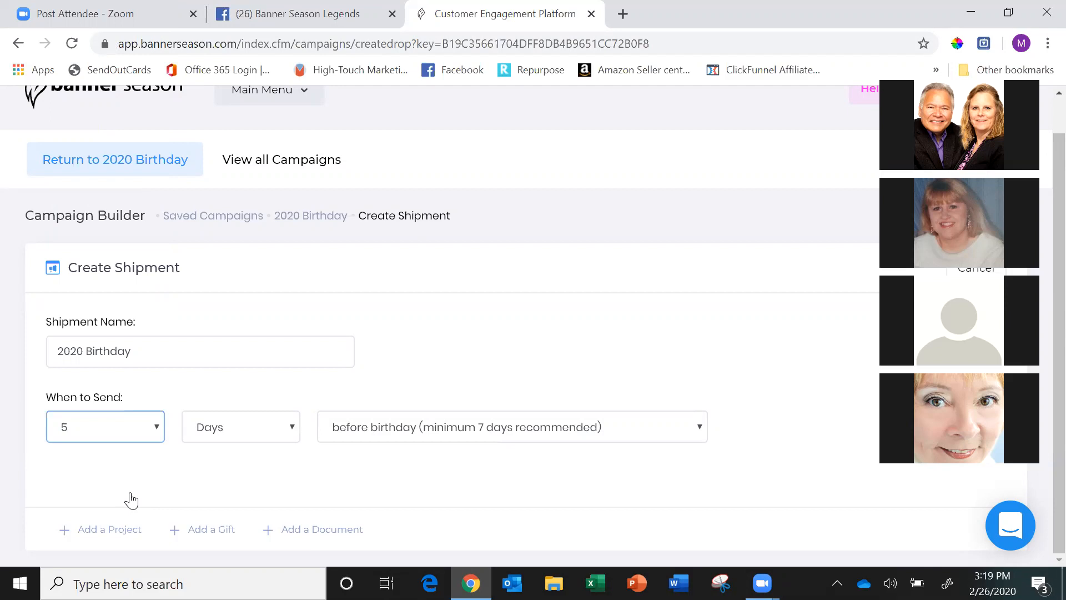
Add the saved project Belated Birthday - Confetti to the shipment and save the shipment.
{"action": "left_click", "coordinate": [114, 535]}
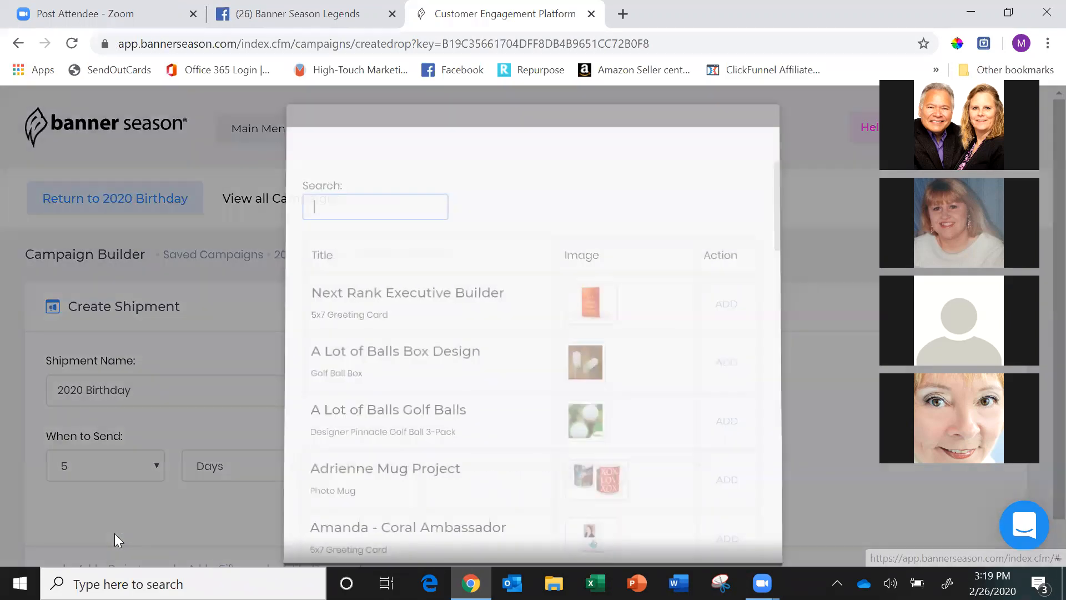
{"action": "scroll", "coordinate": [607, 342], "scroll_direction": "down", "scroll_amount": 8}
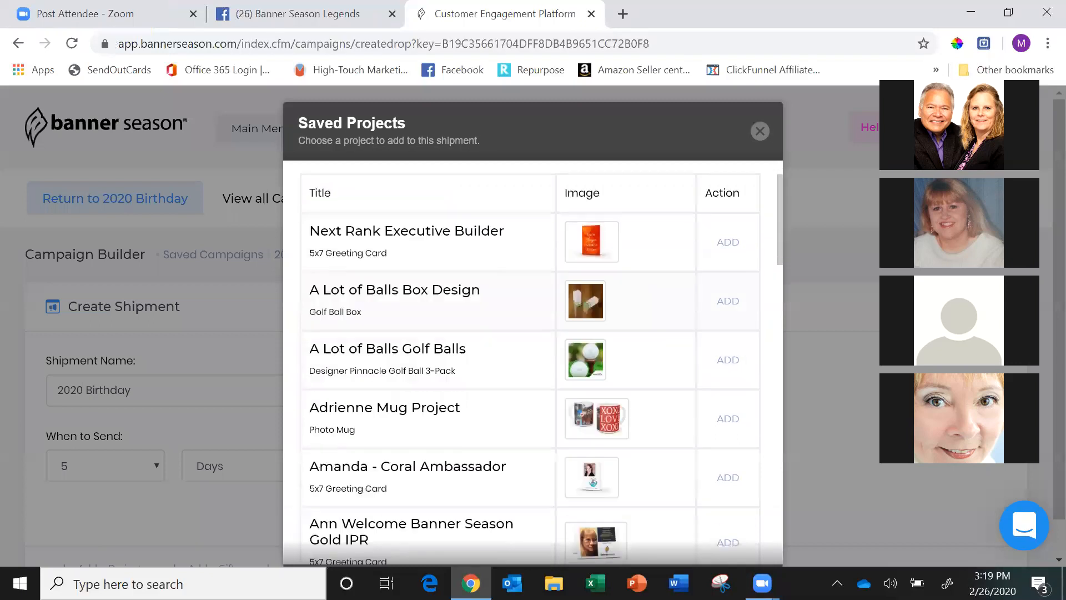
{"action": "scroll", "coordinate": [606, 342], "scroll_direction": "down", "scroll_amount": 7}
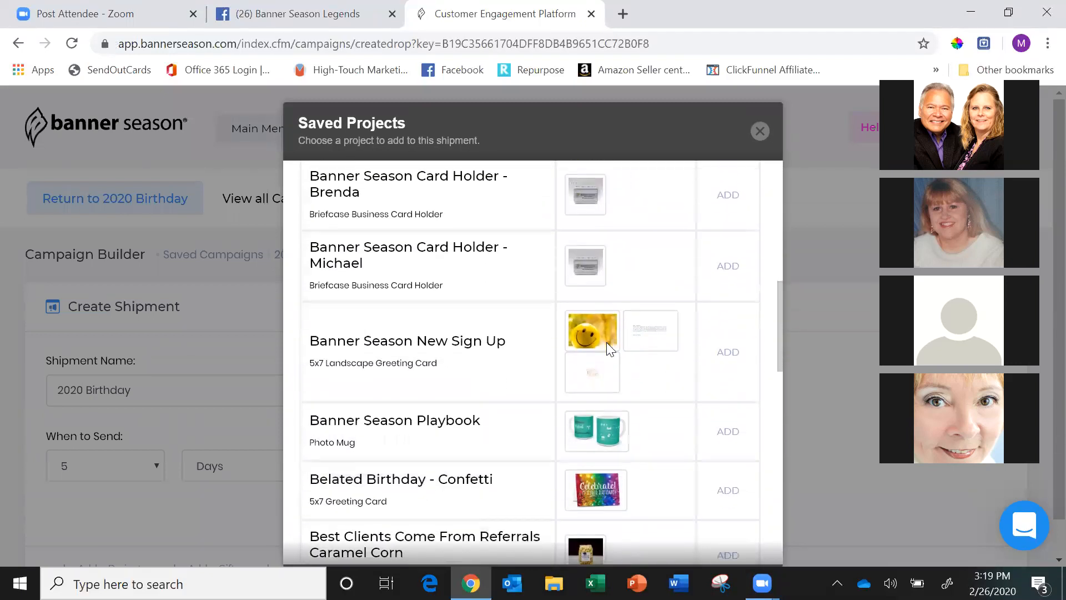
{"action": "scroll", "coordinate": [542, 362], "scroll_direction": "up", "scroll_amount": 1}
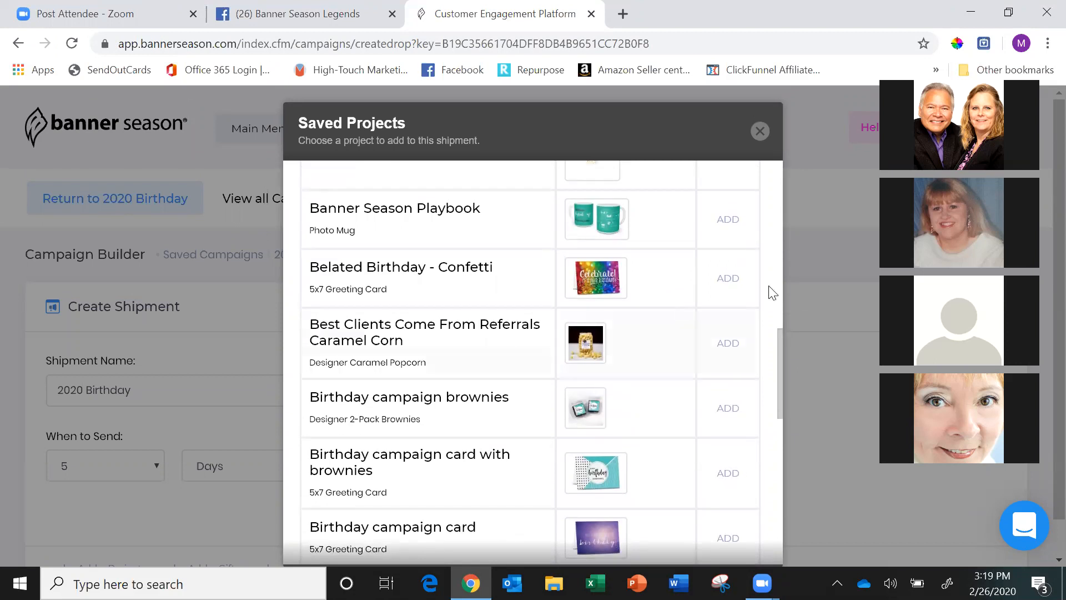
{"action": "left_click", "coordinate": [728, 279]}
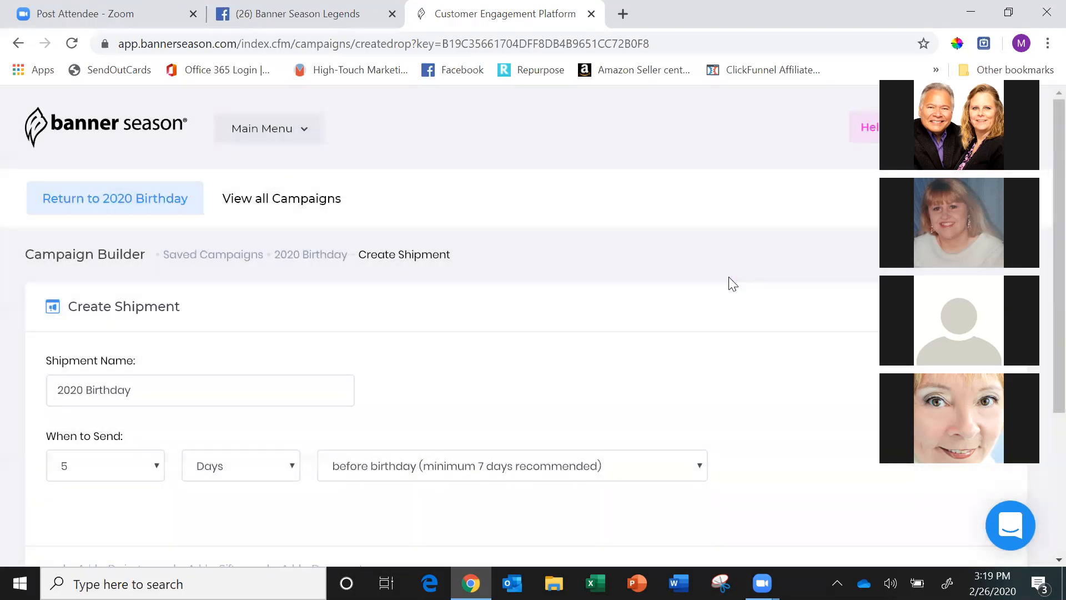
{"action": "scroll", "coordinate": [729, 277], "scroll_direction": "down", "scroll_amount": 4}
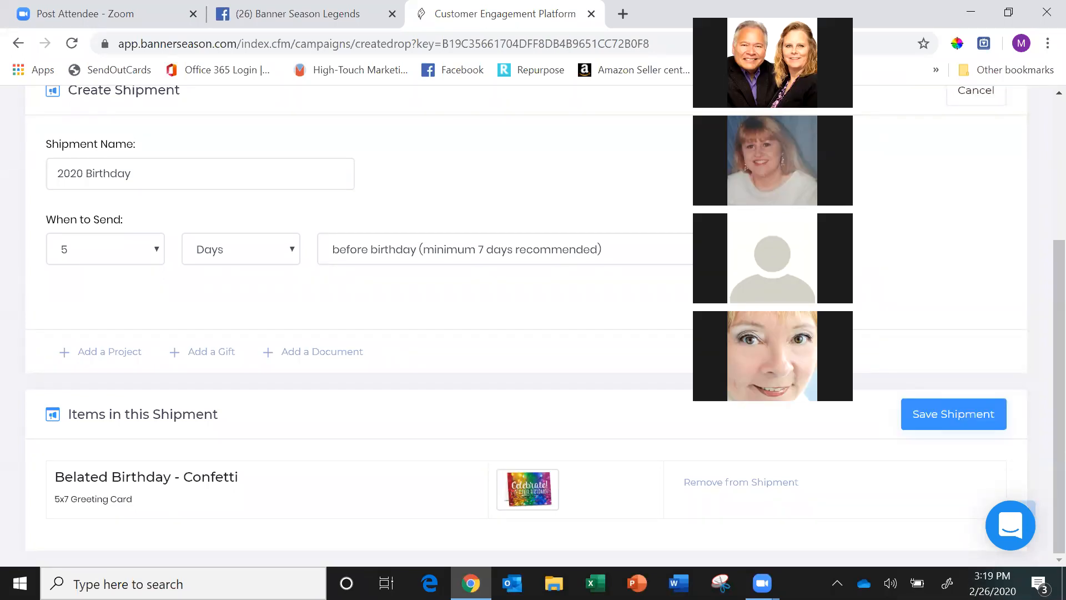
{"action": "left_click", "coordinate": [954, 414]}
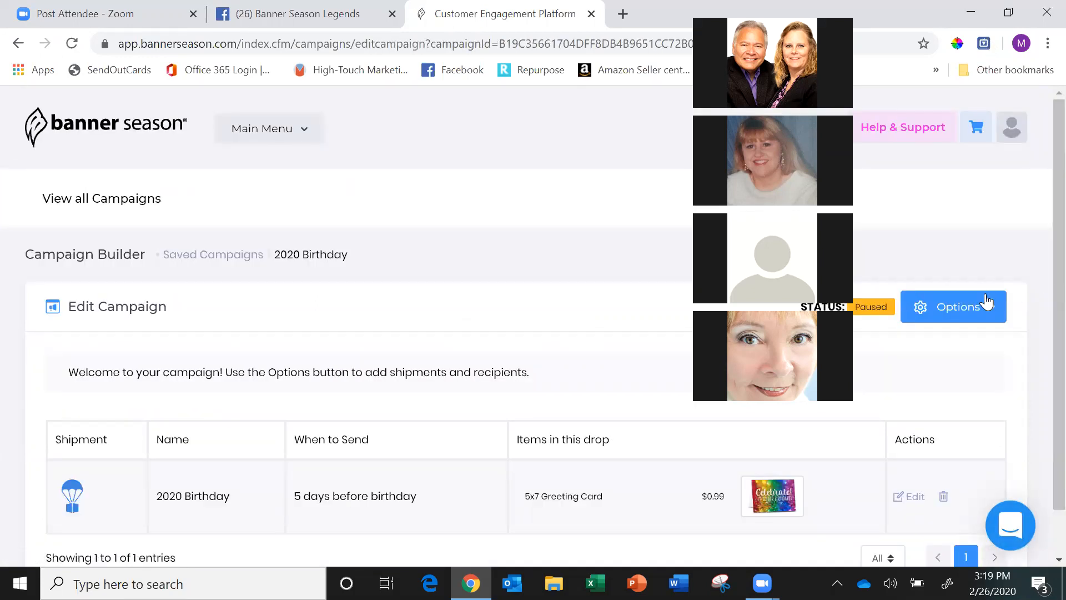
Start the 2020 Birthday campaign and open its recipient management.
{"action": "left_click", "coordinate": [998, 319]}
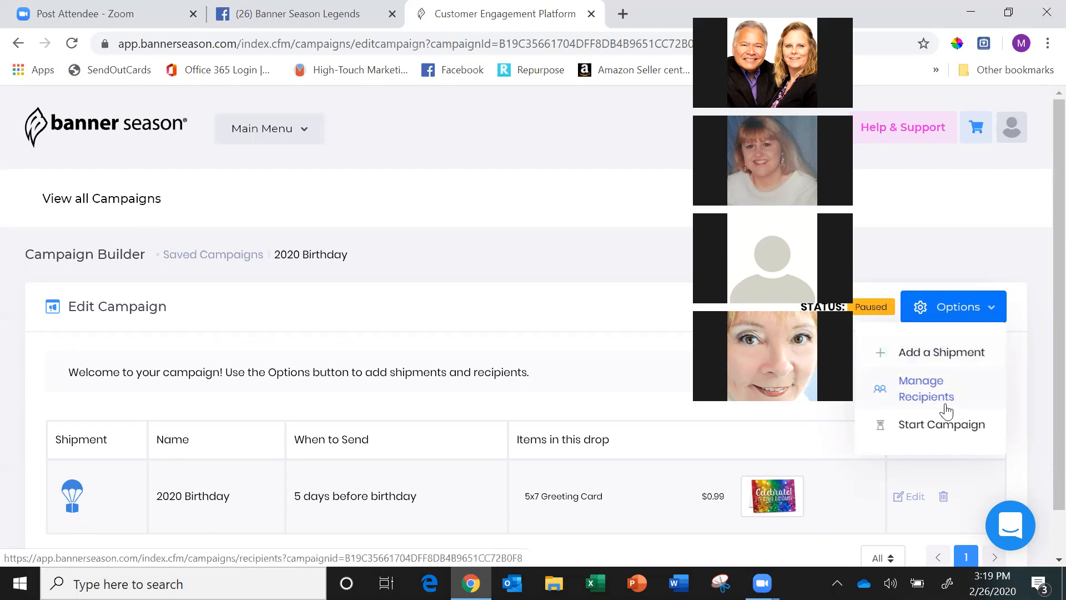
{"action": "left_click", "coordinate": [942, 426]}
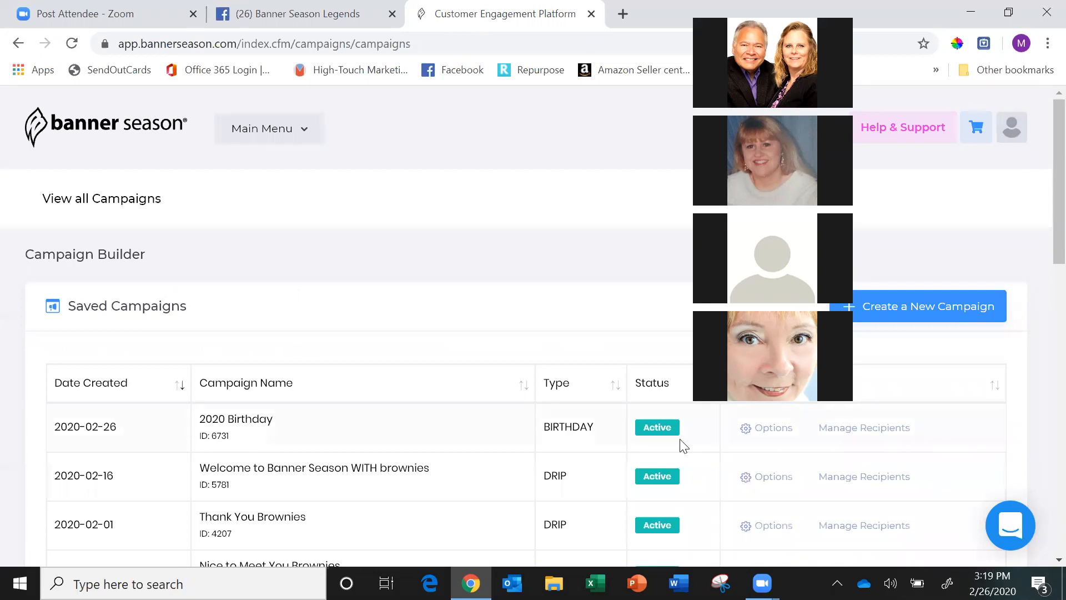
{"action": "left_click", "coordinate": [863, 432]}
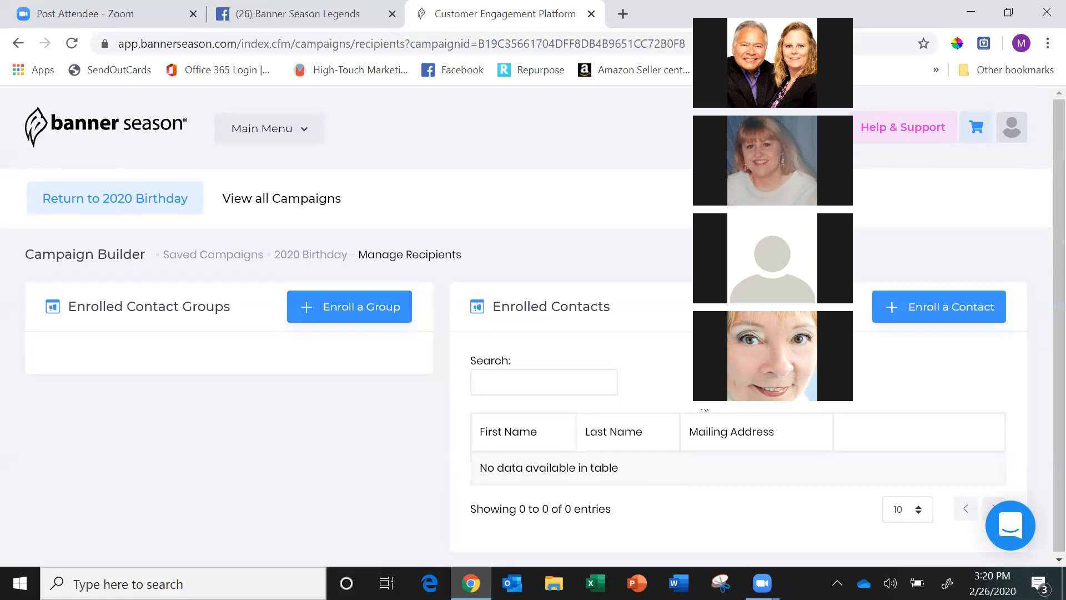
Enroll the individual contact from the company Senarii in the 2020 Birthday campaign.
{"action": "left_click", "coordinate": [950, 315]}
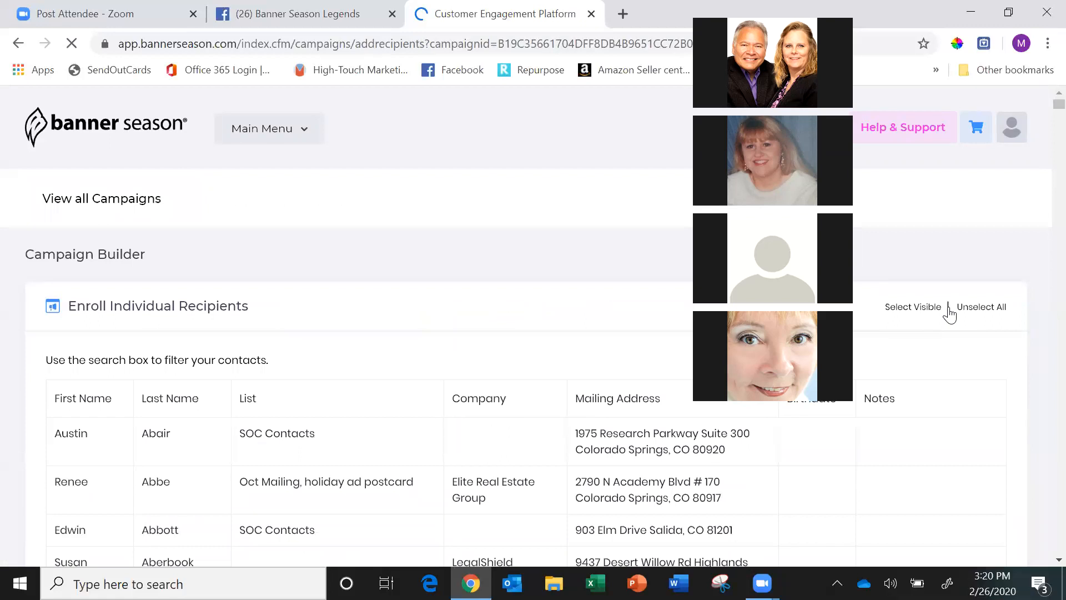
{"action": "scroll", "coordinate": [949, 314], "scroll_direction": "down", "scroll_amount": 7}
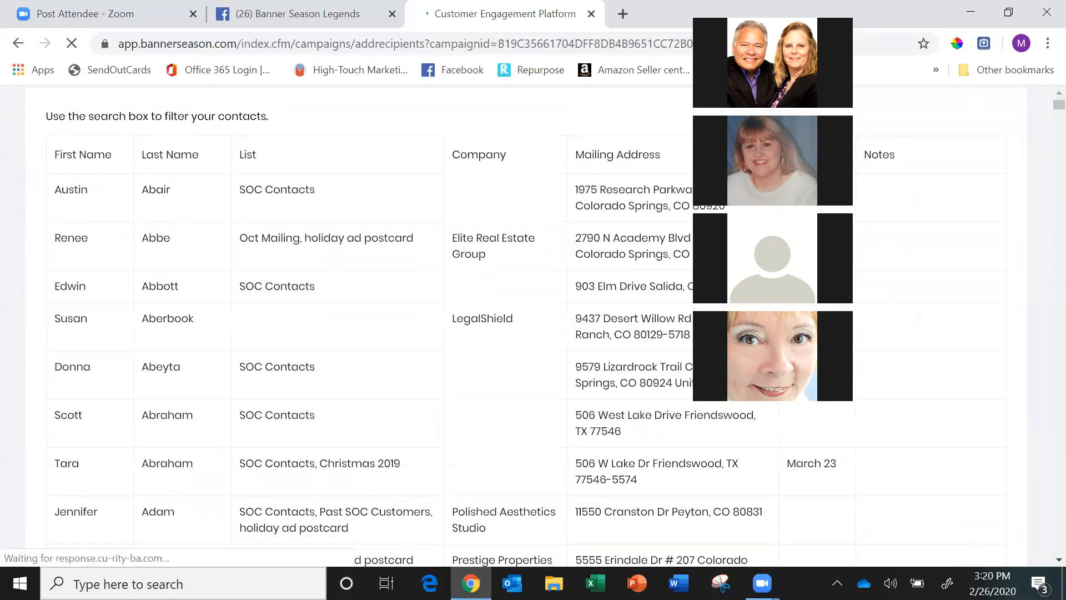
{"action": "scroll", "coordinate": [950, 315], "scroll_direction": "down", "scroll_amount": 1}
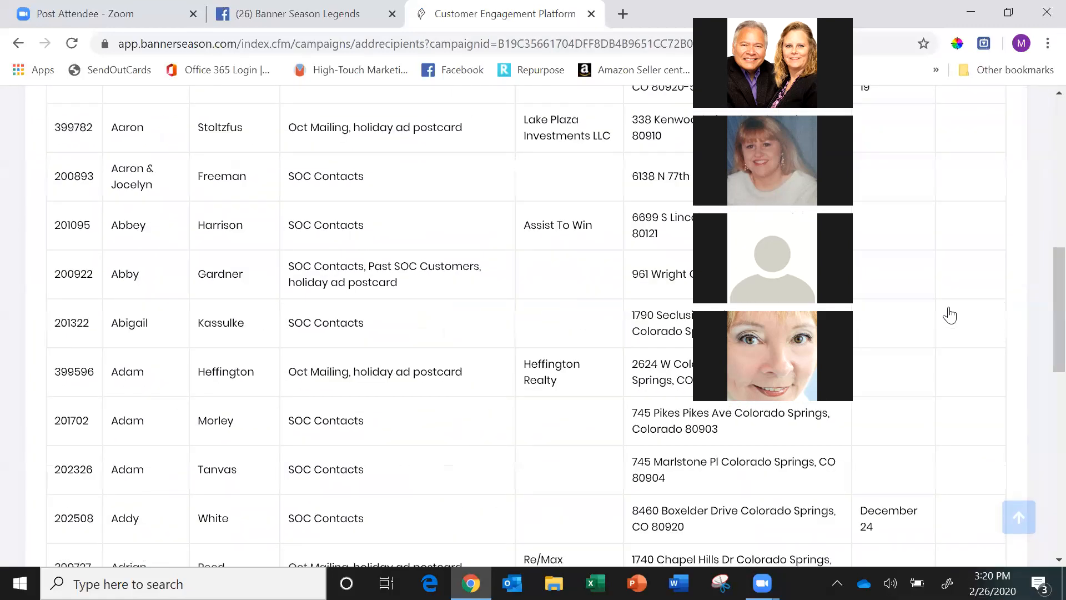
{"action": "scroll", "coordinate": [950, 315], "scroll_direction": "up", "scroll_amount": 4}
{"action": "scroll", "coordinate": [950, 314], "scroll_direction": "up", "scroll_amount": 2}
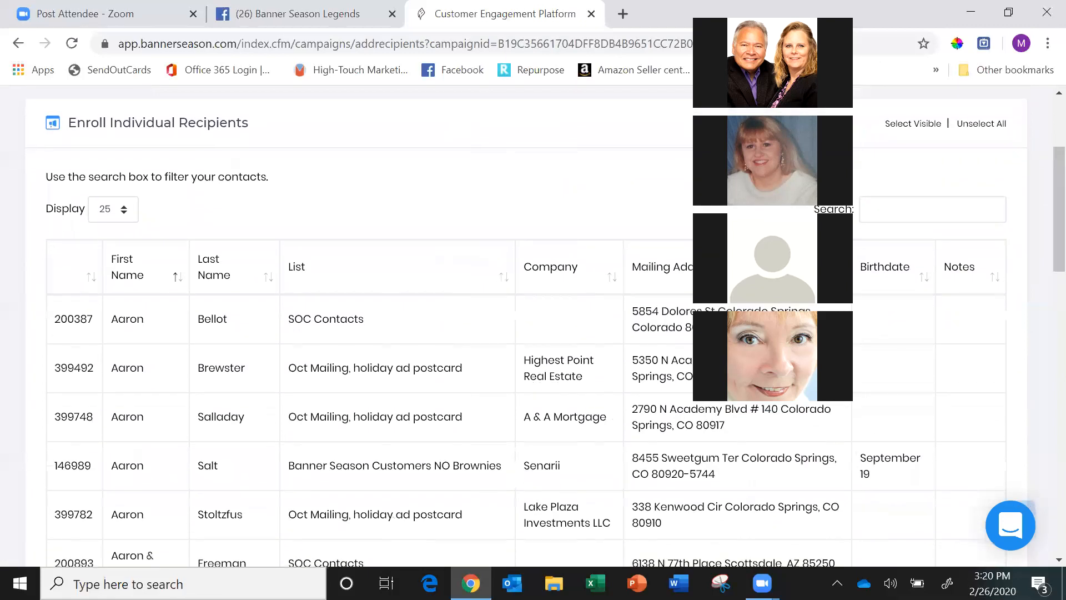
{"action": "scroll", "coordinate": [950, 315], "scroll_direction": "down", "scroll_amount": 1}
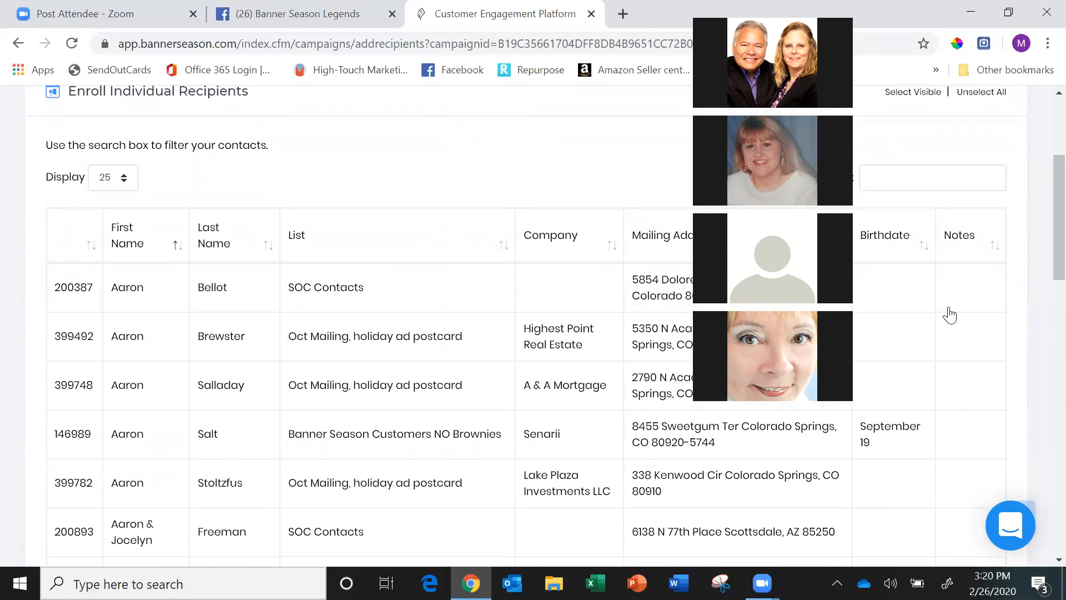
{"action": "left_click", "coordinate": [74, 434]}
{"action": "scroll", "coordinate": [950, 314], "scroll_direction": "down", "scroll_amount": 15}
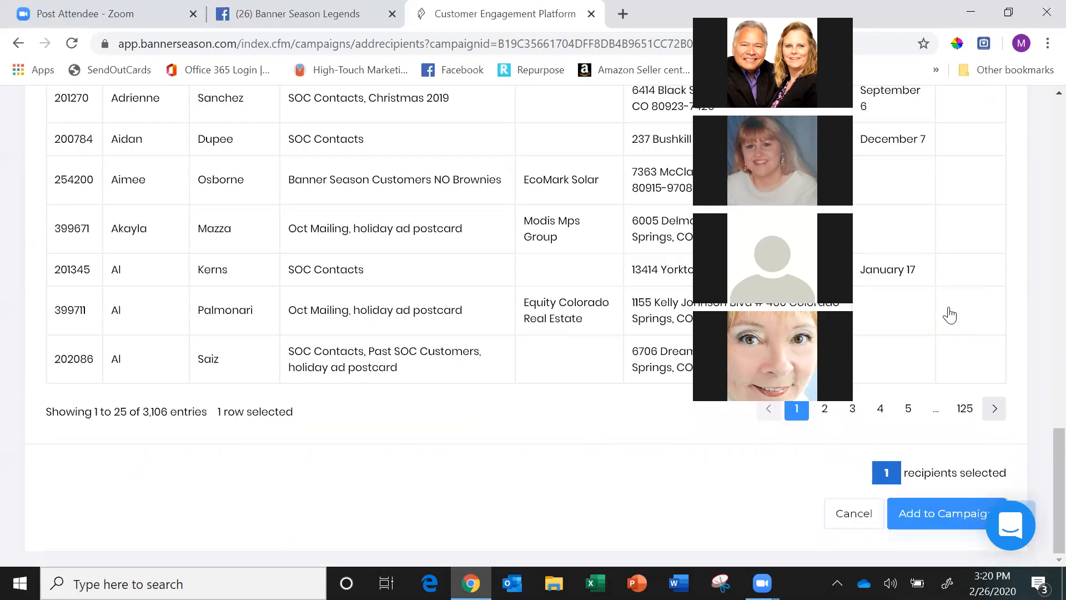
{"action": "left_click", "coordinate": [942, 513]}
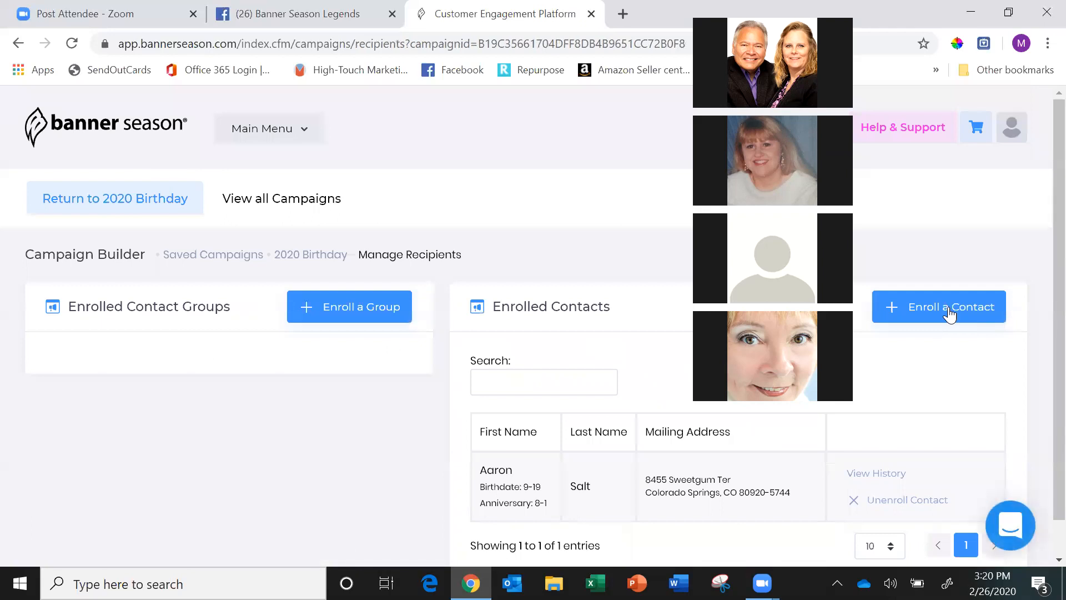
Unenroll the contact from the 2020 Birthday campaign and confirm the removal.
{"action": "scroll", "coordinate": [949, 314], "scroll_direction": "down", "scroll_amount": 1}
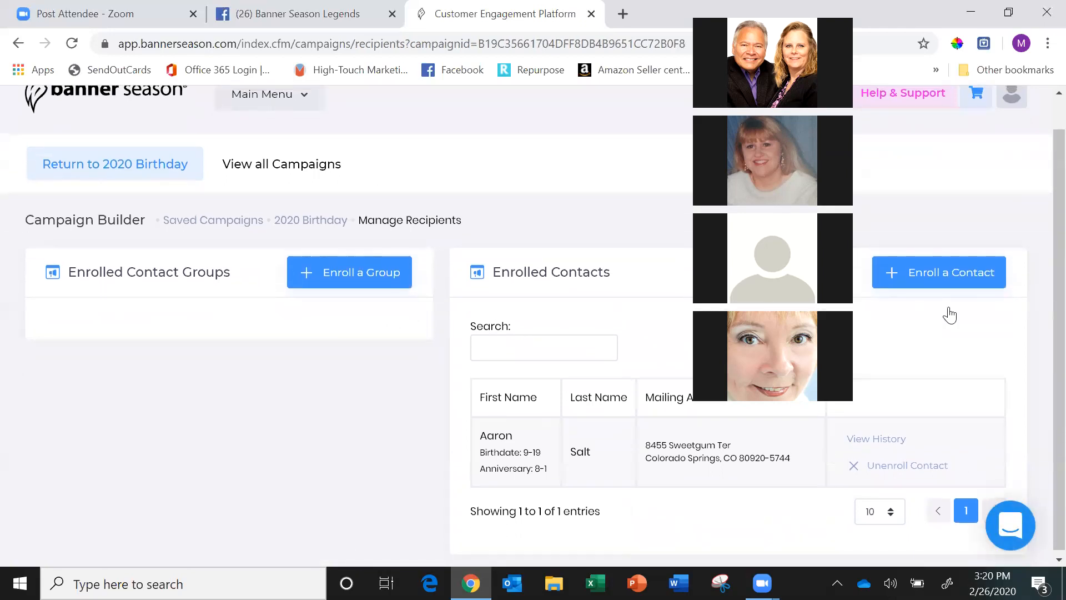
{"action": "left_click", "coordinate": [907, 466]}
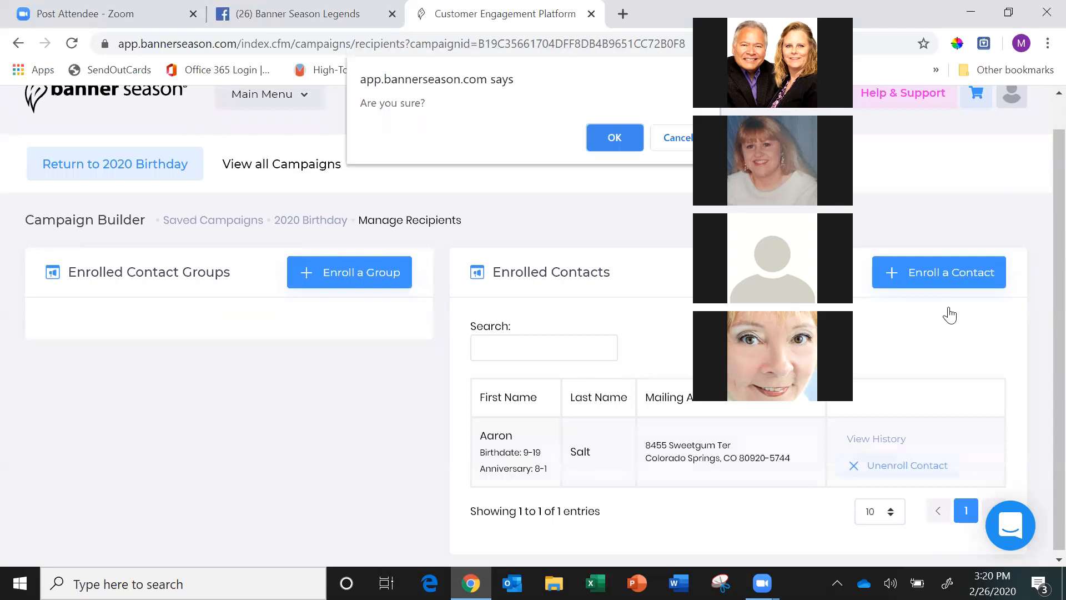
{"action": "key", "text": "Return"}
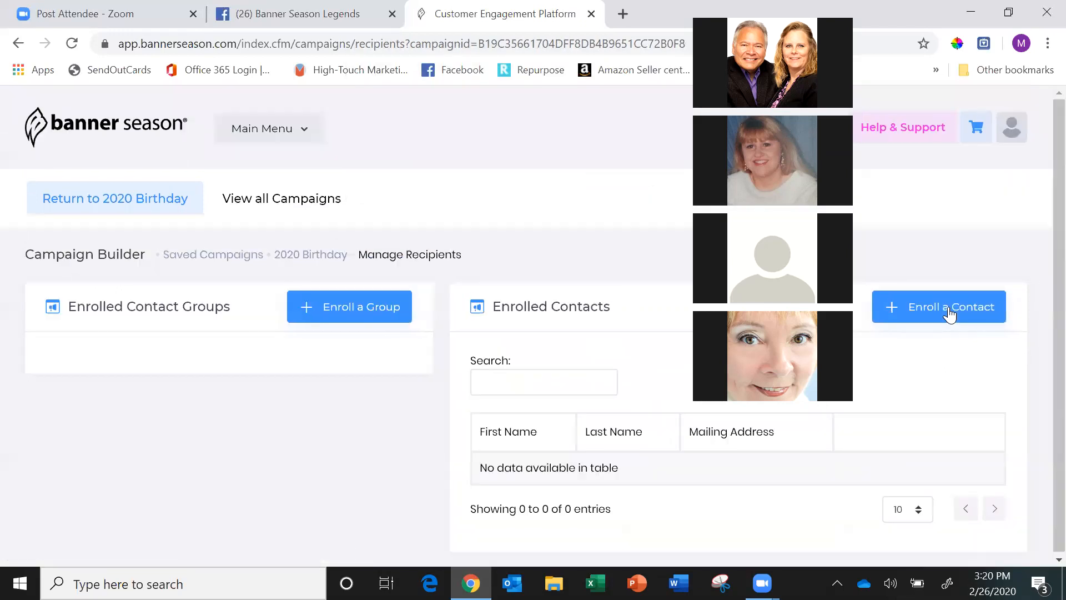